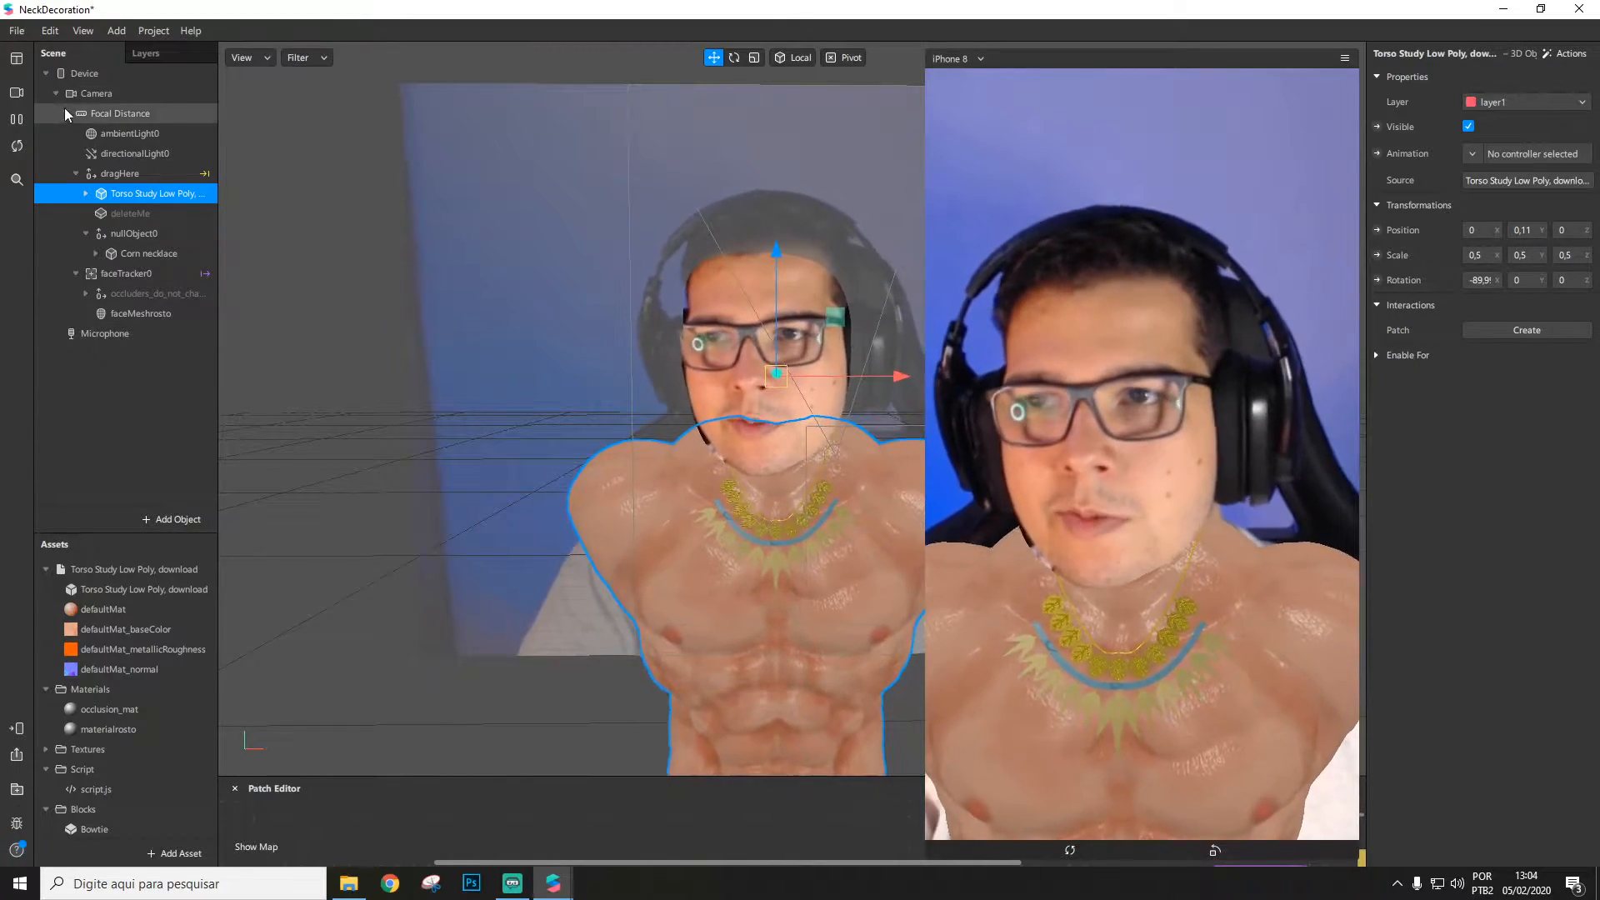
# Step: Look up the Neck Decoration entry among the new-project templates without creating a project
pyautogui.click(16, 31)
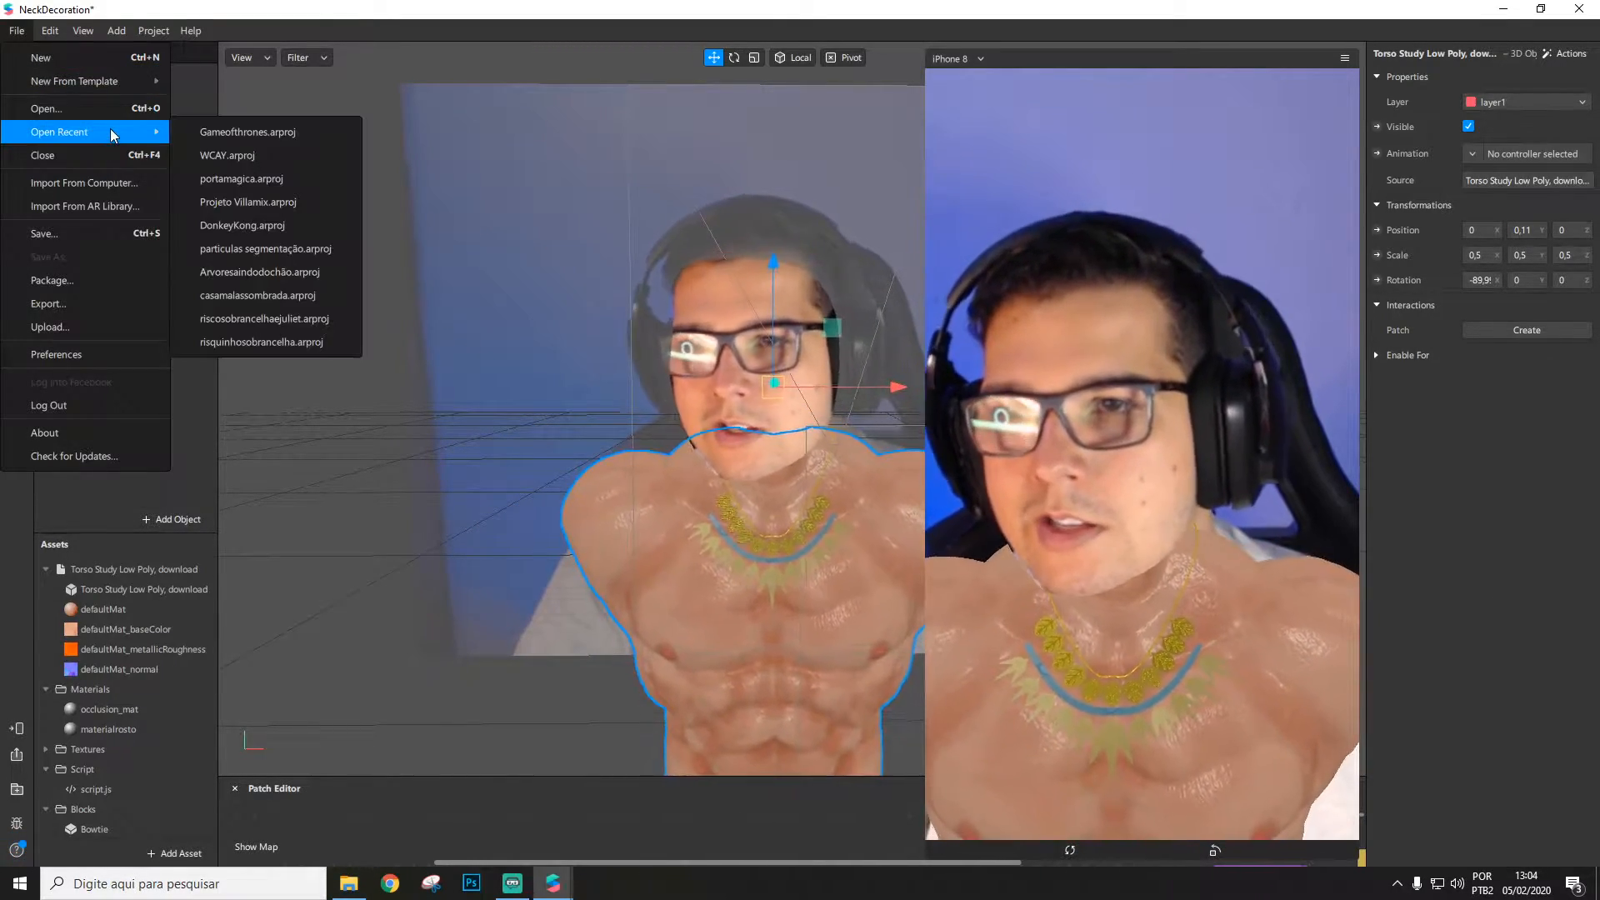
pyautogui.moveTo(57, 80)
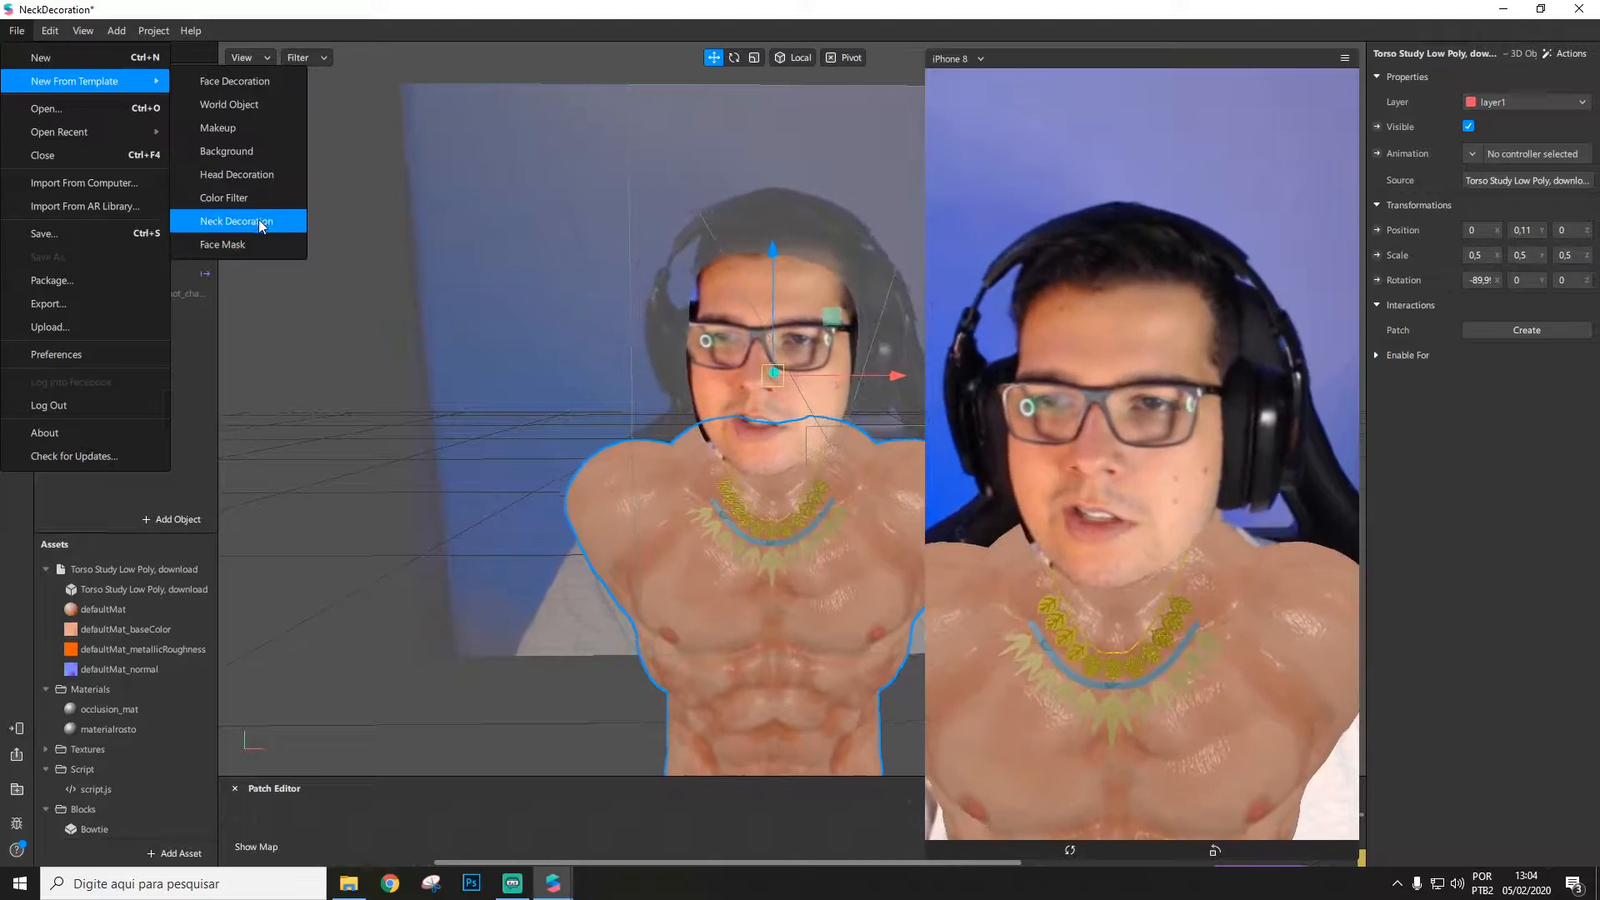
pyautogui.click(1450, 565)
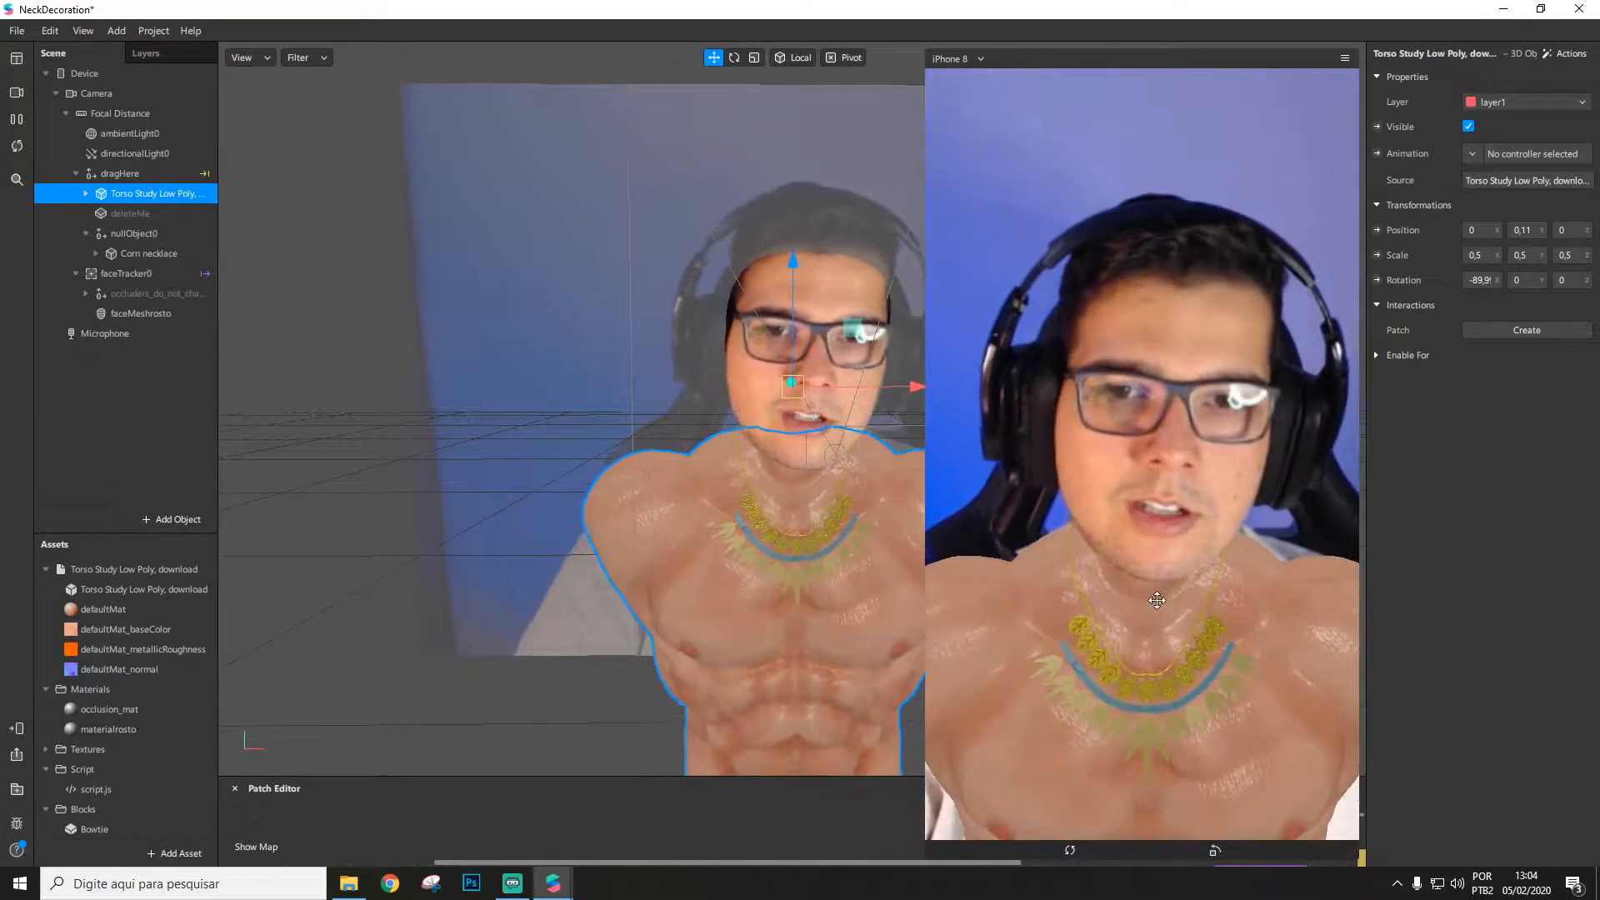
# Step: Delete the Torso Study Low Poly object and nullObject0 with its Corn necklace from the scene
pyautogui.scroll(-3, 1149, 626)
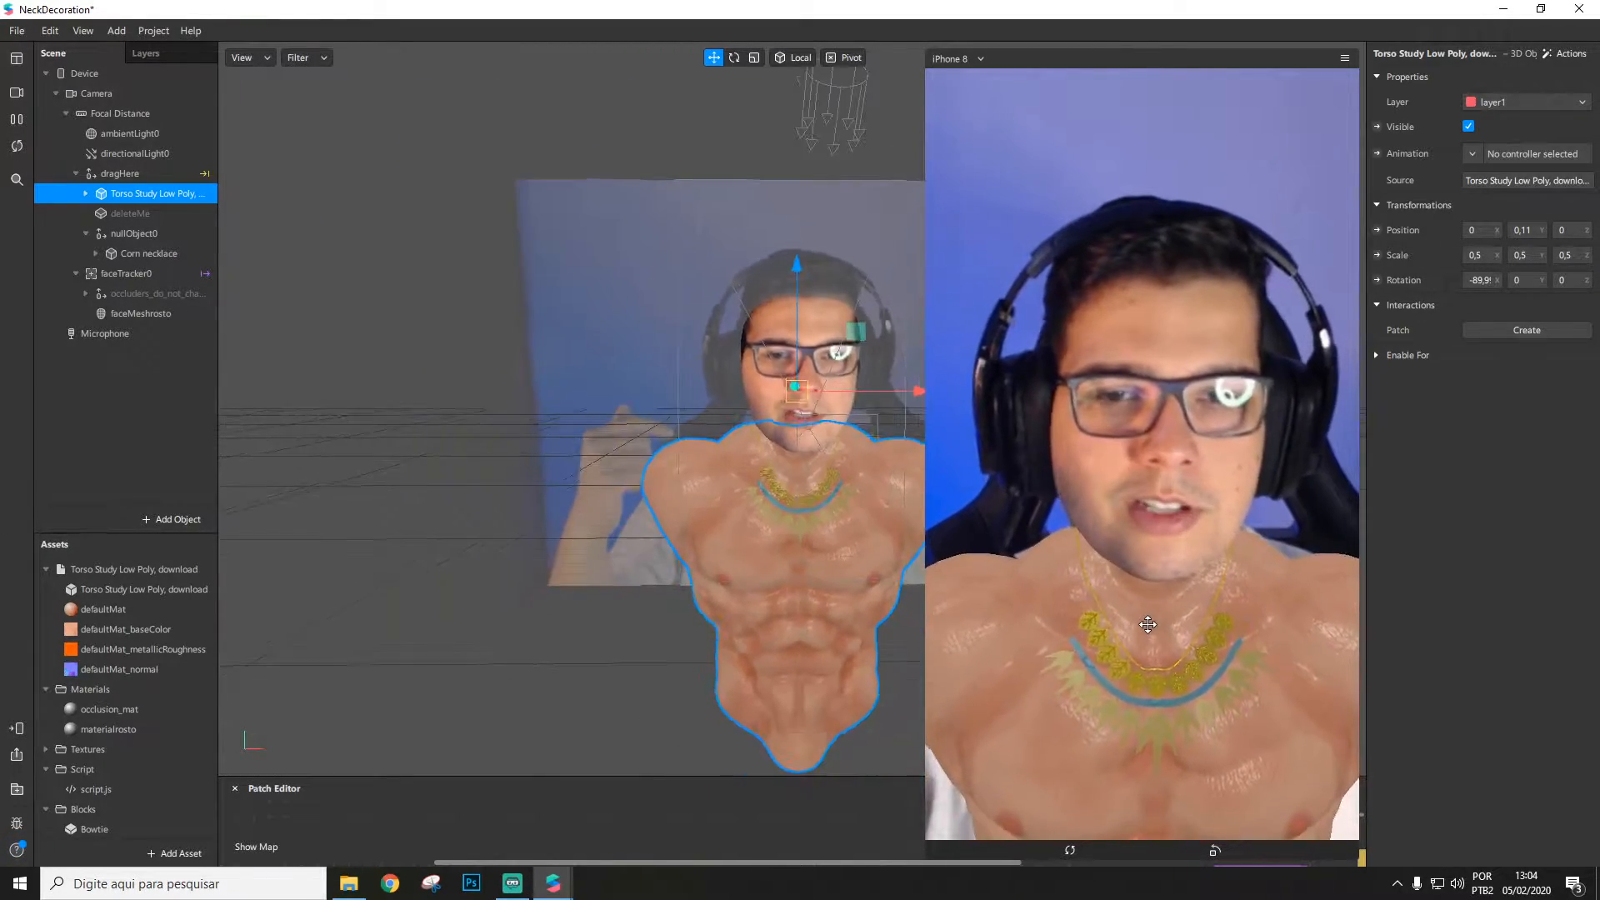
pyautogui.scroll(3, 862, 592)
pyautogui.moveTo(862, 592); pyautogui.dragTo(737, 552, button='right')
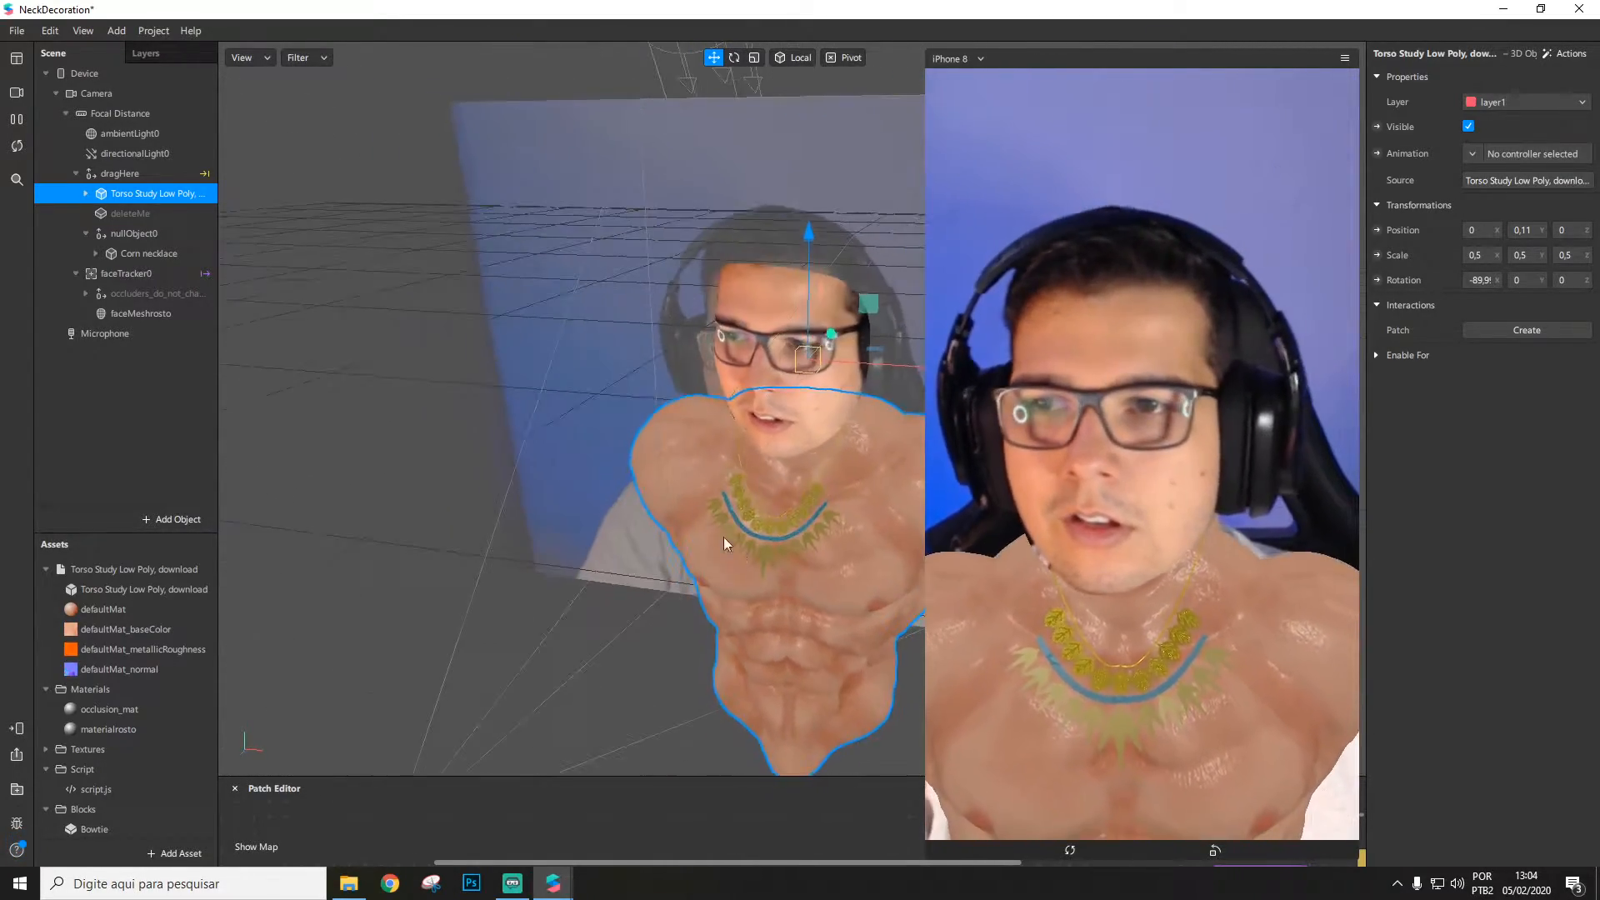
pyautogui.press('Delete')
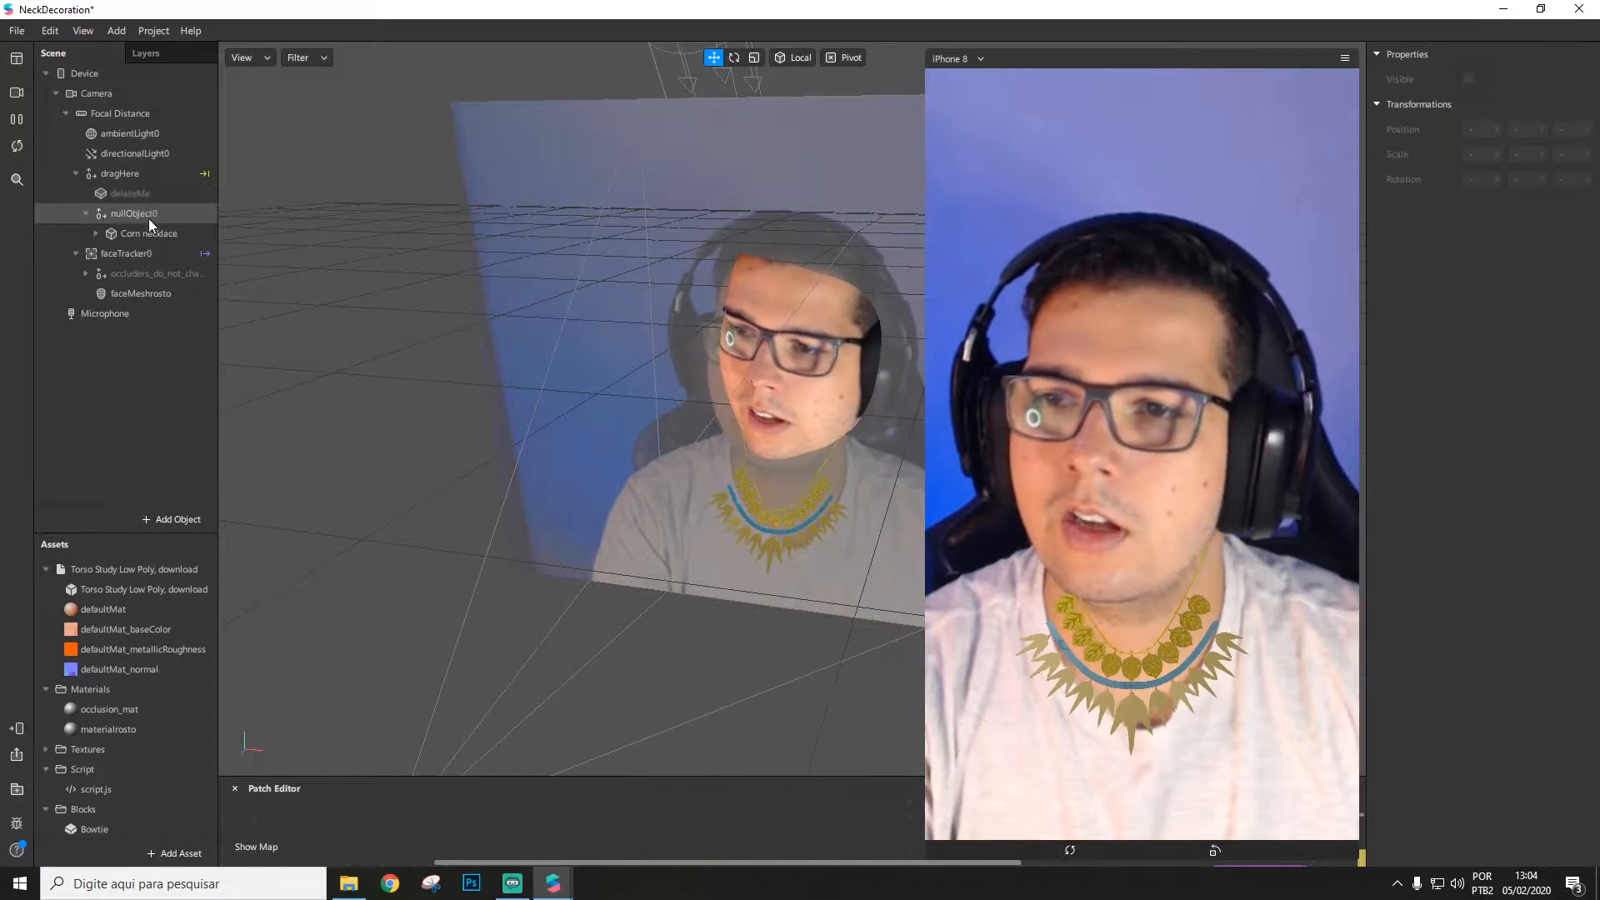
pyautogui.click(138, 219)
pyautogui.press('Delete')
# Step: Make deleteMe and occluders_do_not_change visible, and delete the faceMeshrosto face mesh
pyautogui.click(130, 194)
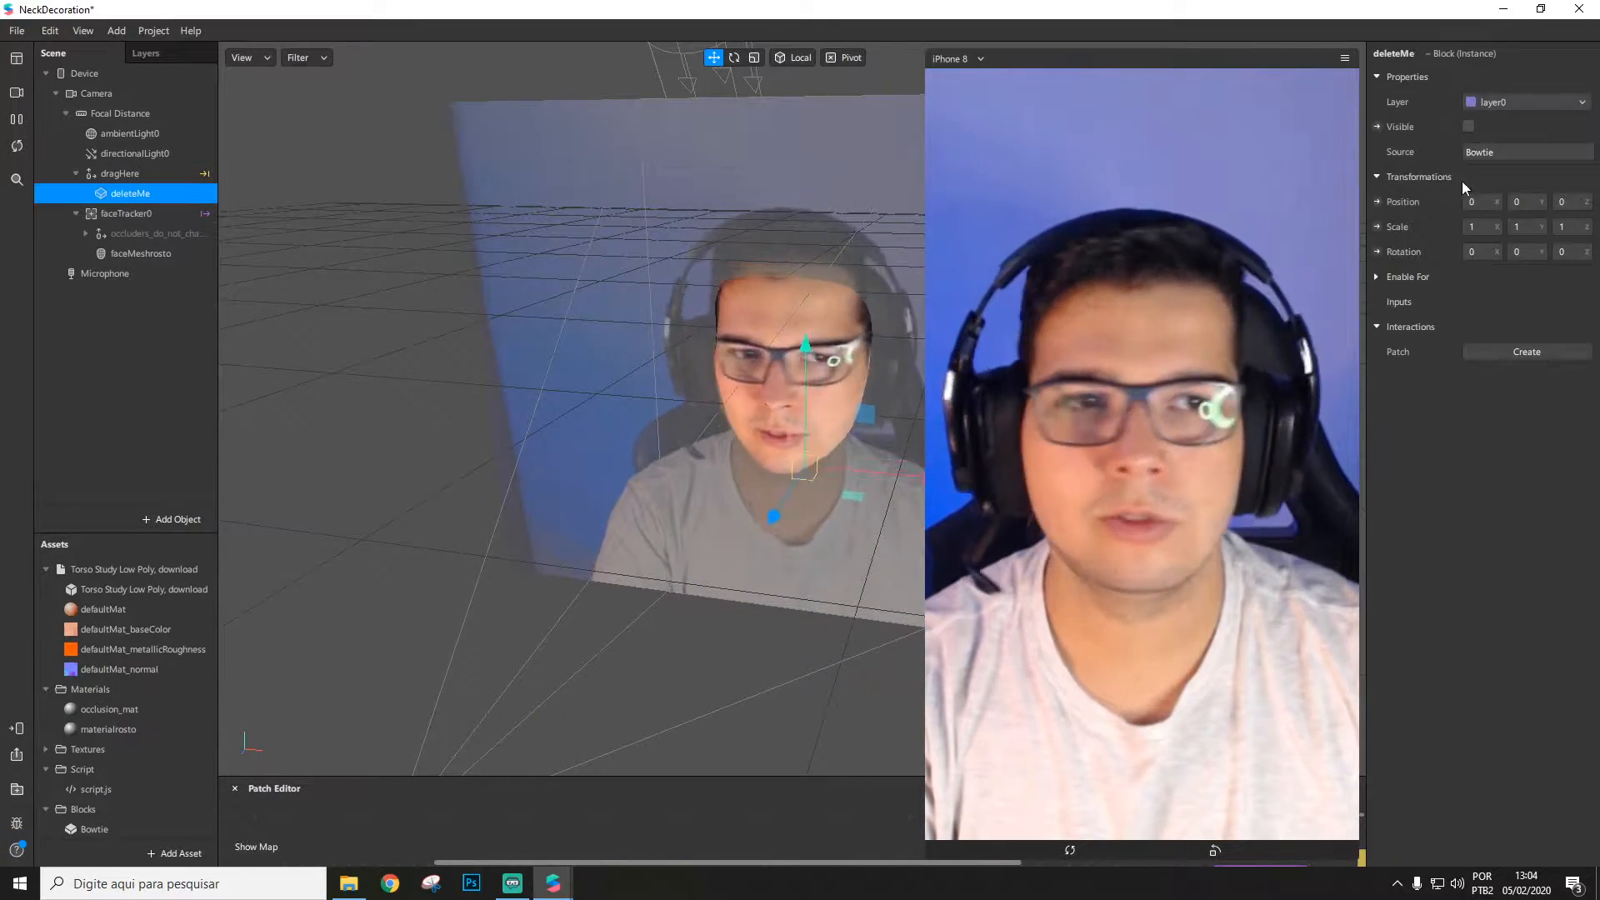
pyautogui.click(130, 234)
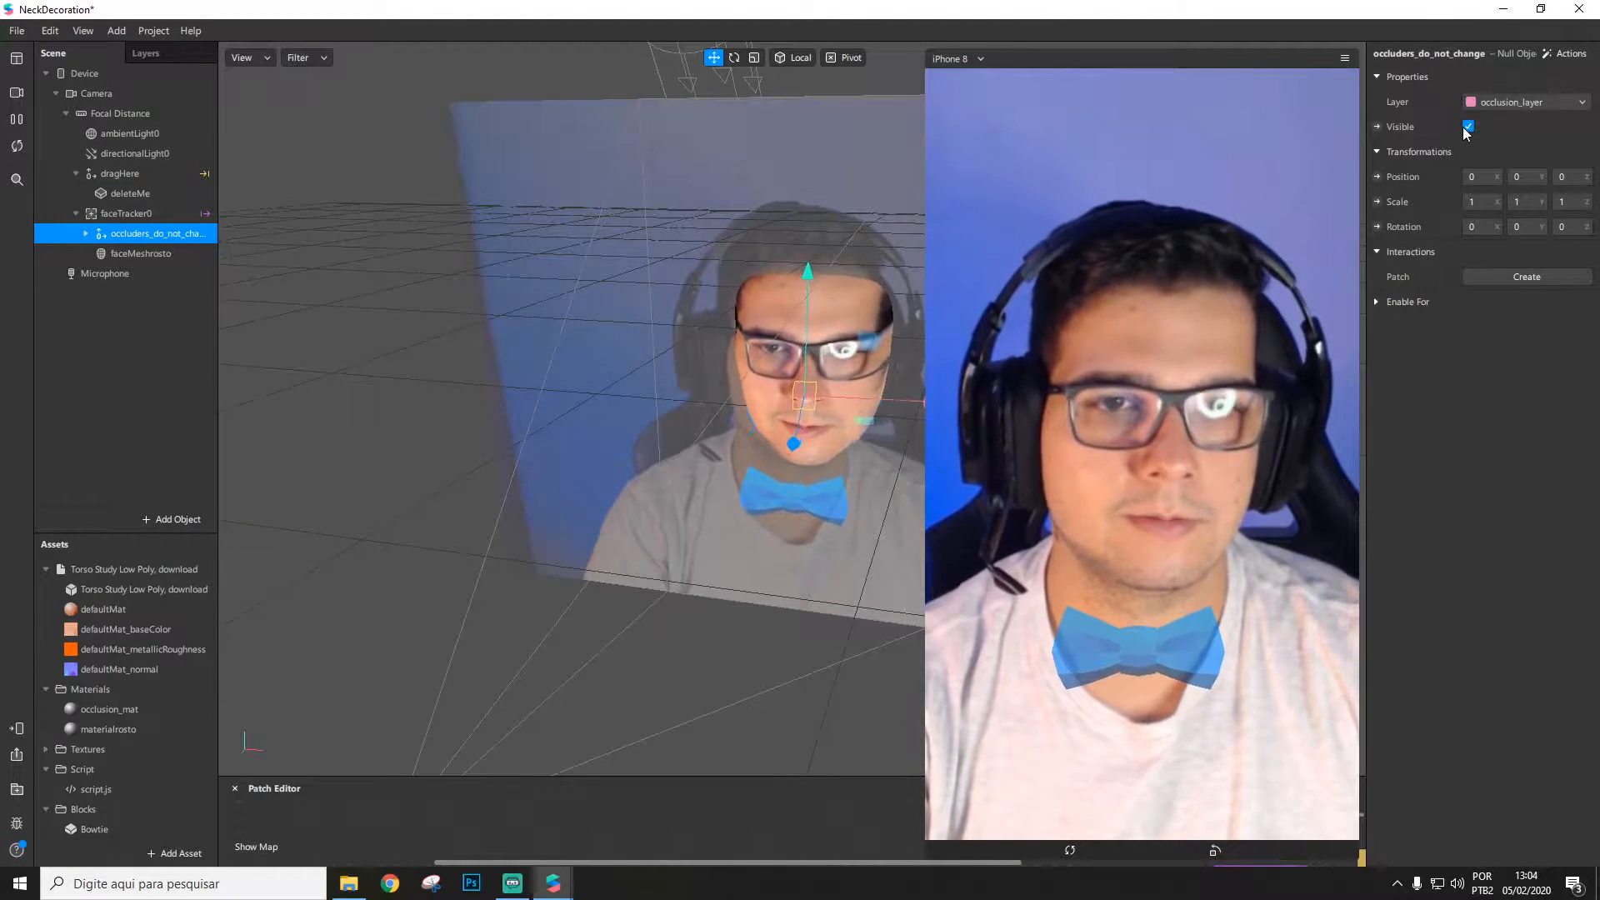
pyautogui.click(141, 253)
pyautogui.press('Delete')
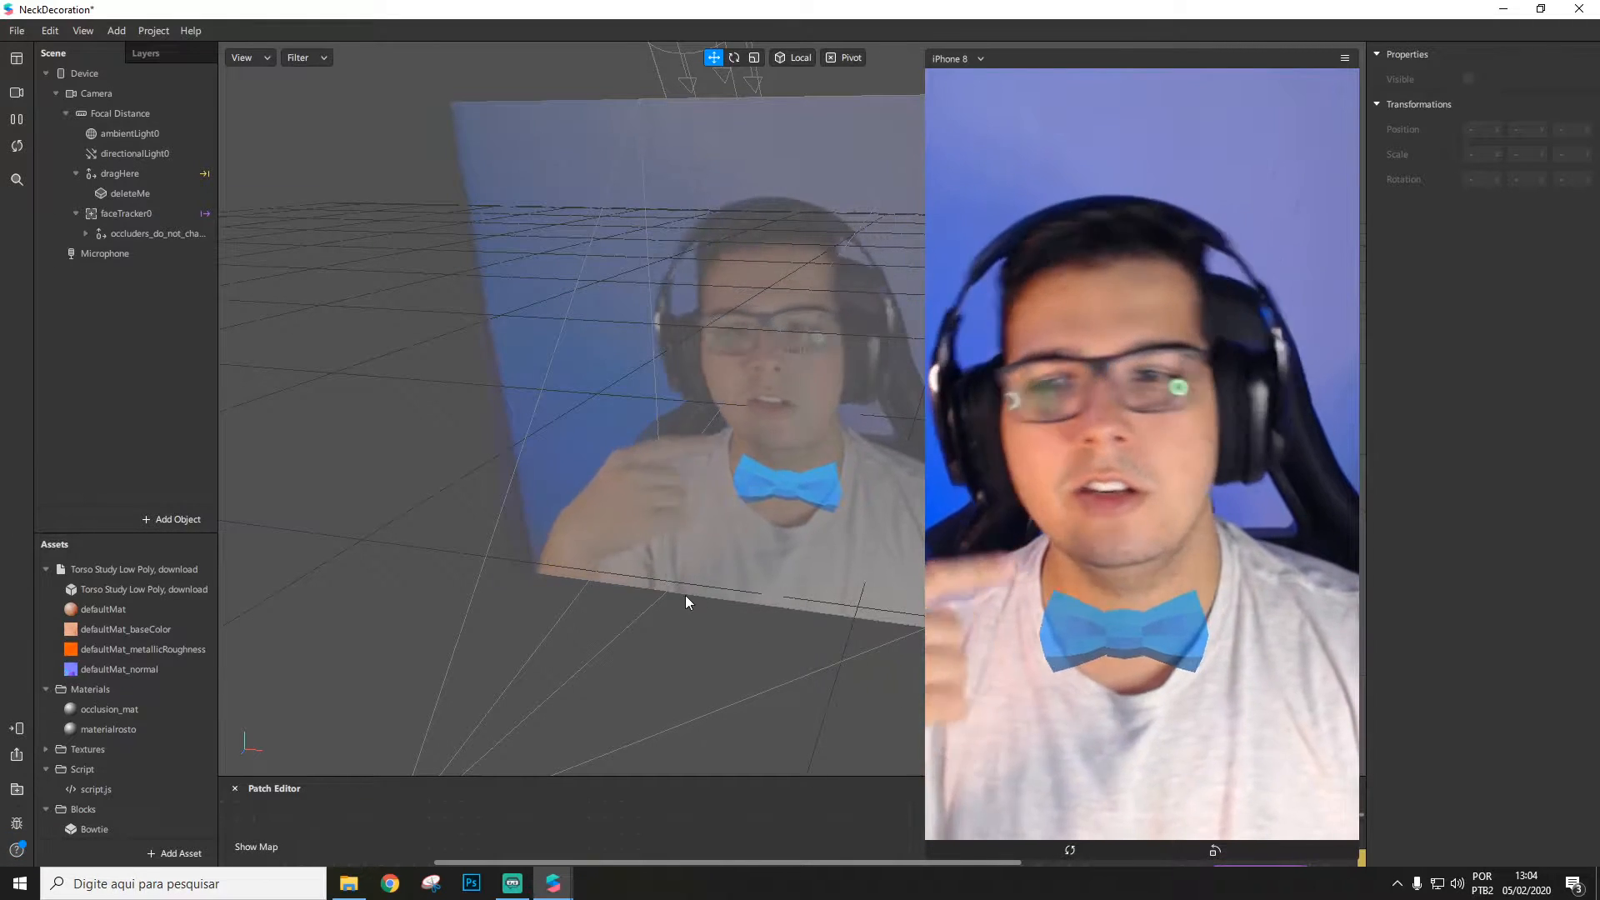
# Step: View the neck-tracking code of script.js in Visual Studio Code and close the editor again
pyautogui.doubleClick(94, 789)
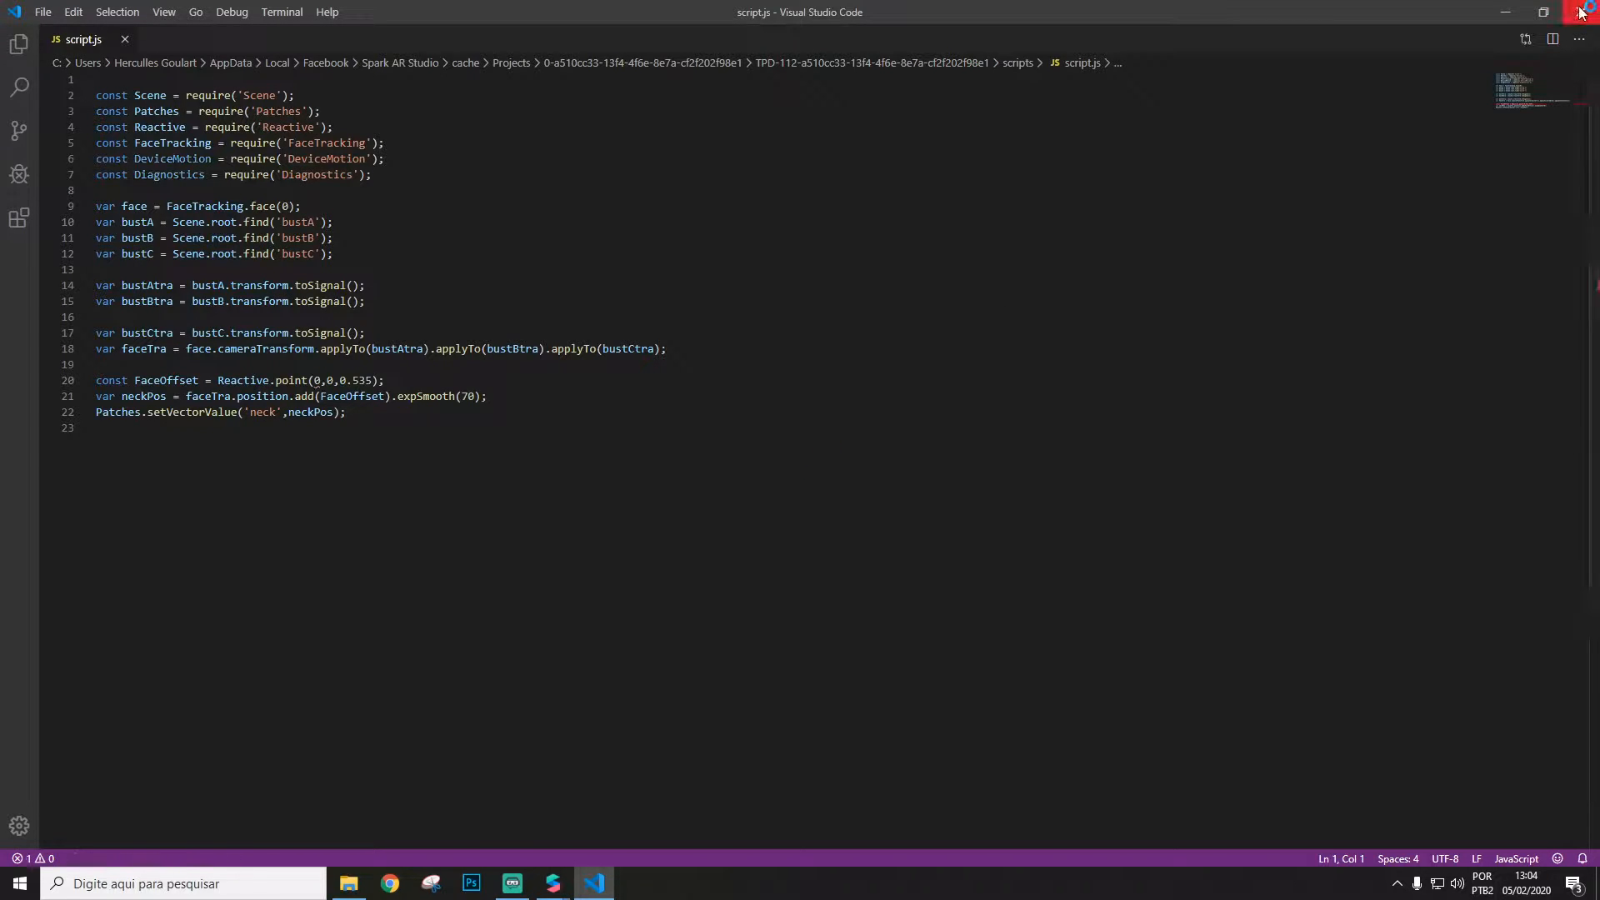
pyautogui.click(1581, 12)
# Step: Expand occluders_do_not_change through the bustOccluder skeleton down to the bustA, bustB and bustC joints
pyautogui.click(119, 230)
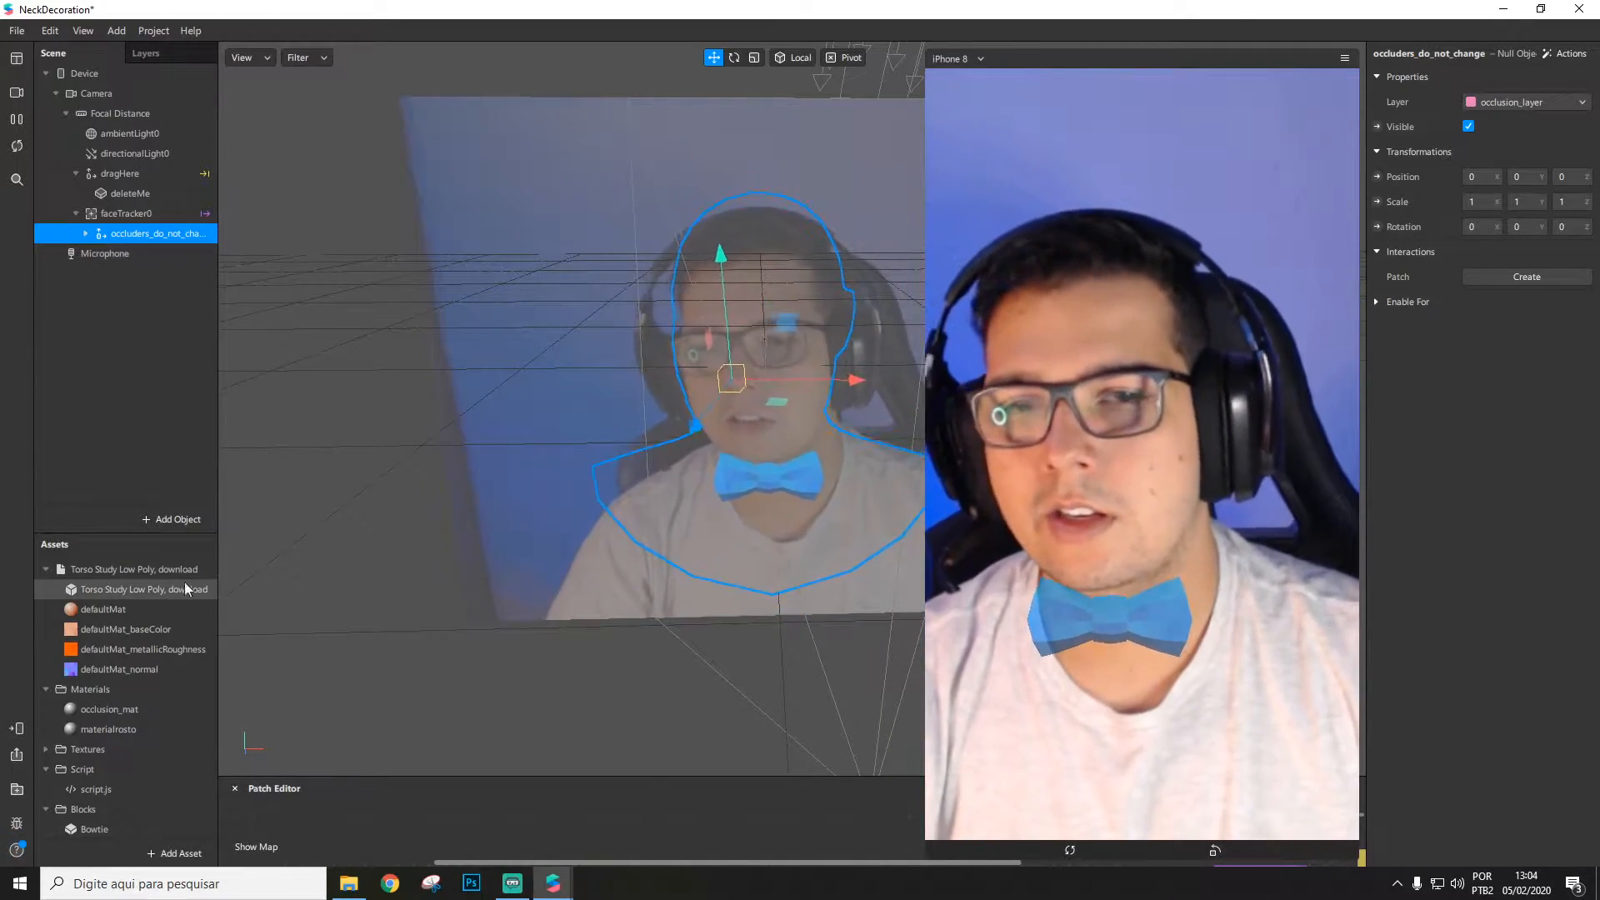
pyautogui.click(85, 234)
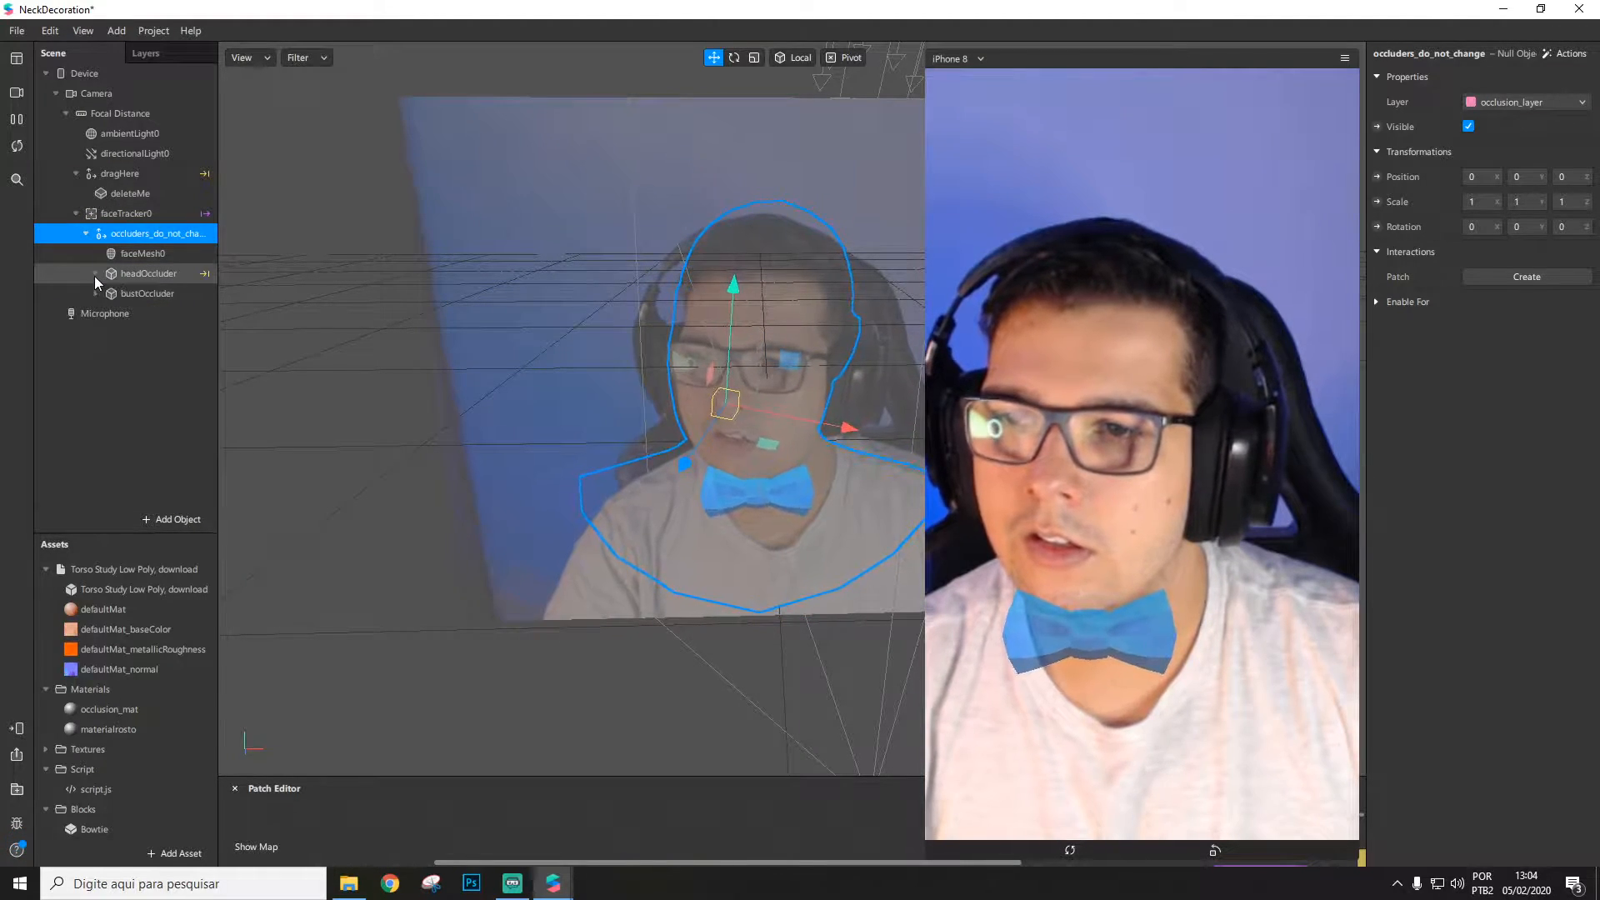
pyautogui.click(95, 293)
pyautogui.click(106, 313)
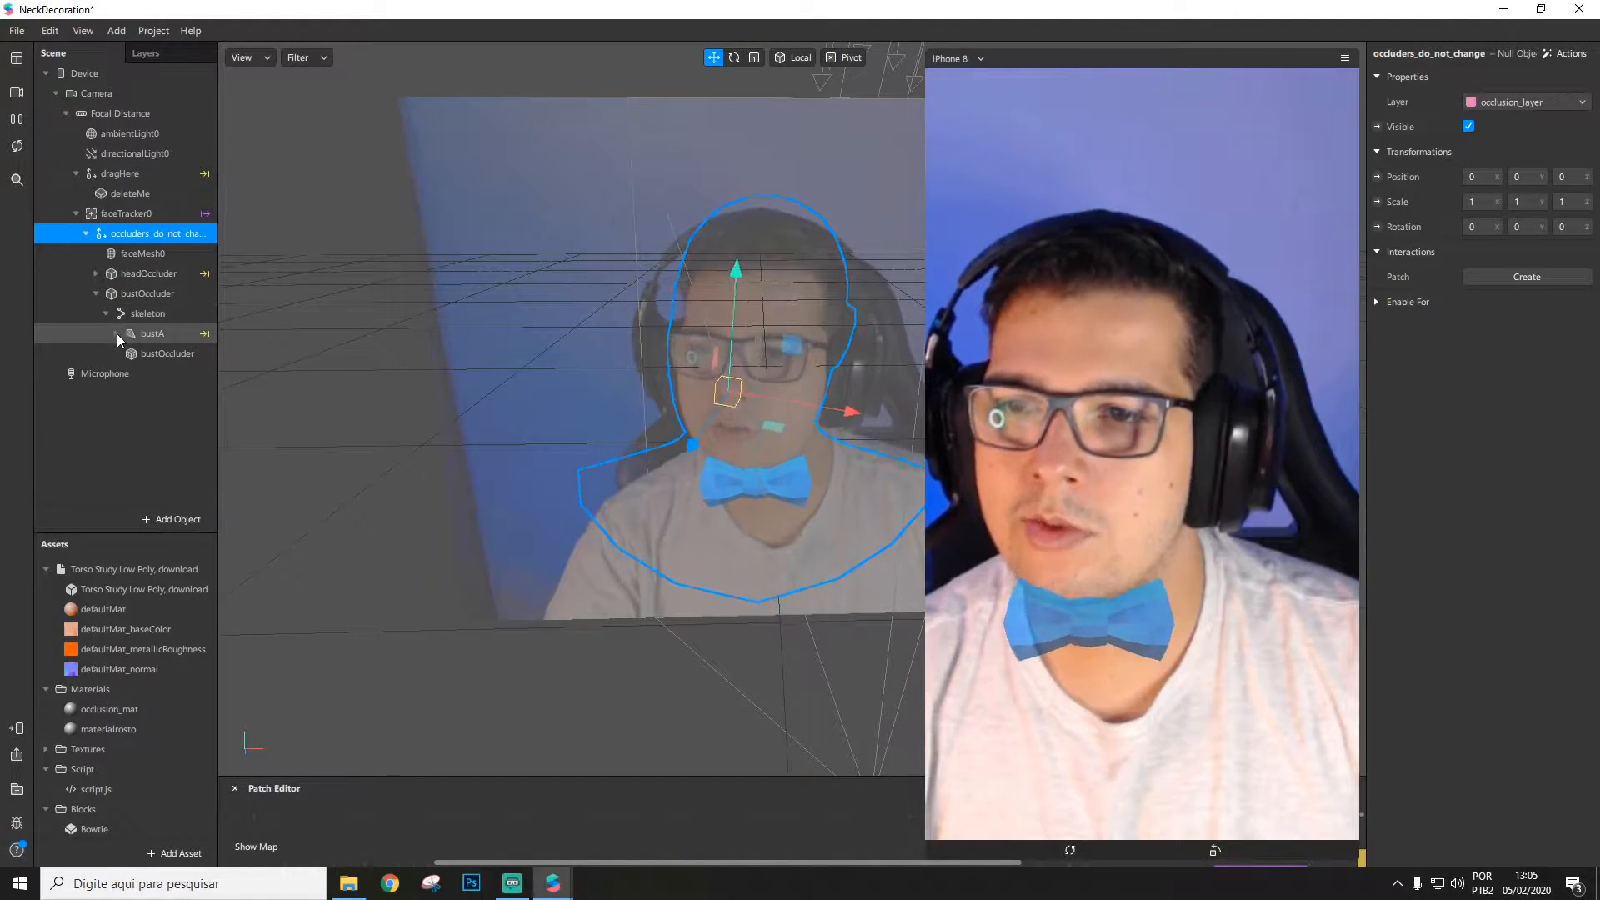
pyautogui.click(117, 334)
pyautogui.click(126, 354)
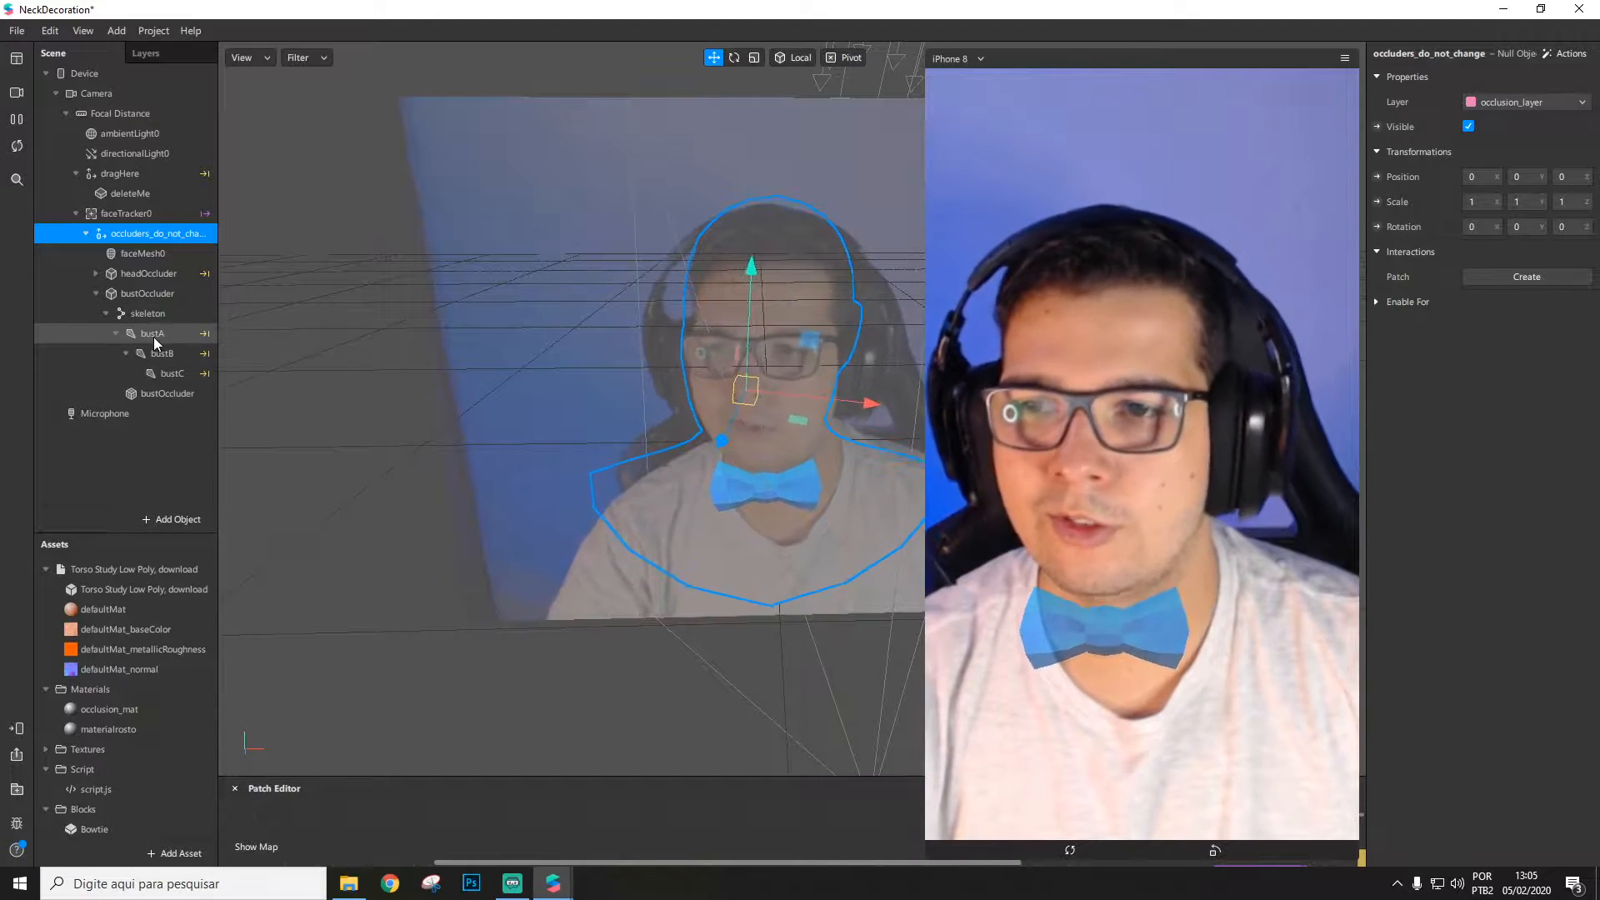
# Step: Inspect the transformations of the bustA, bustB and bustC joints and collapse the skeleton
pyautogui.click(154, 335)
pyautogui.click(162, 355)
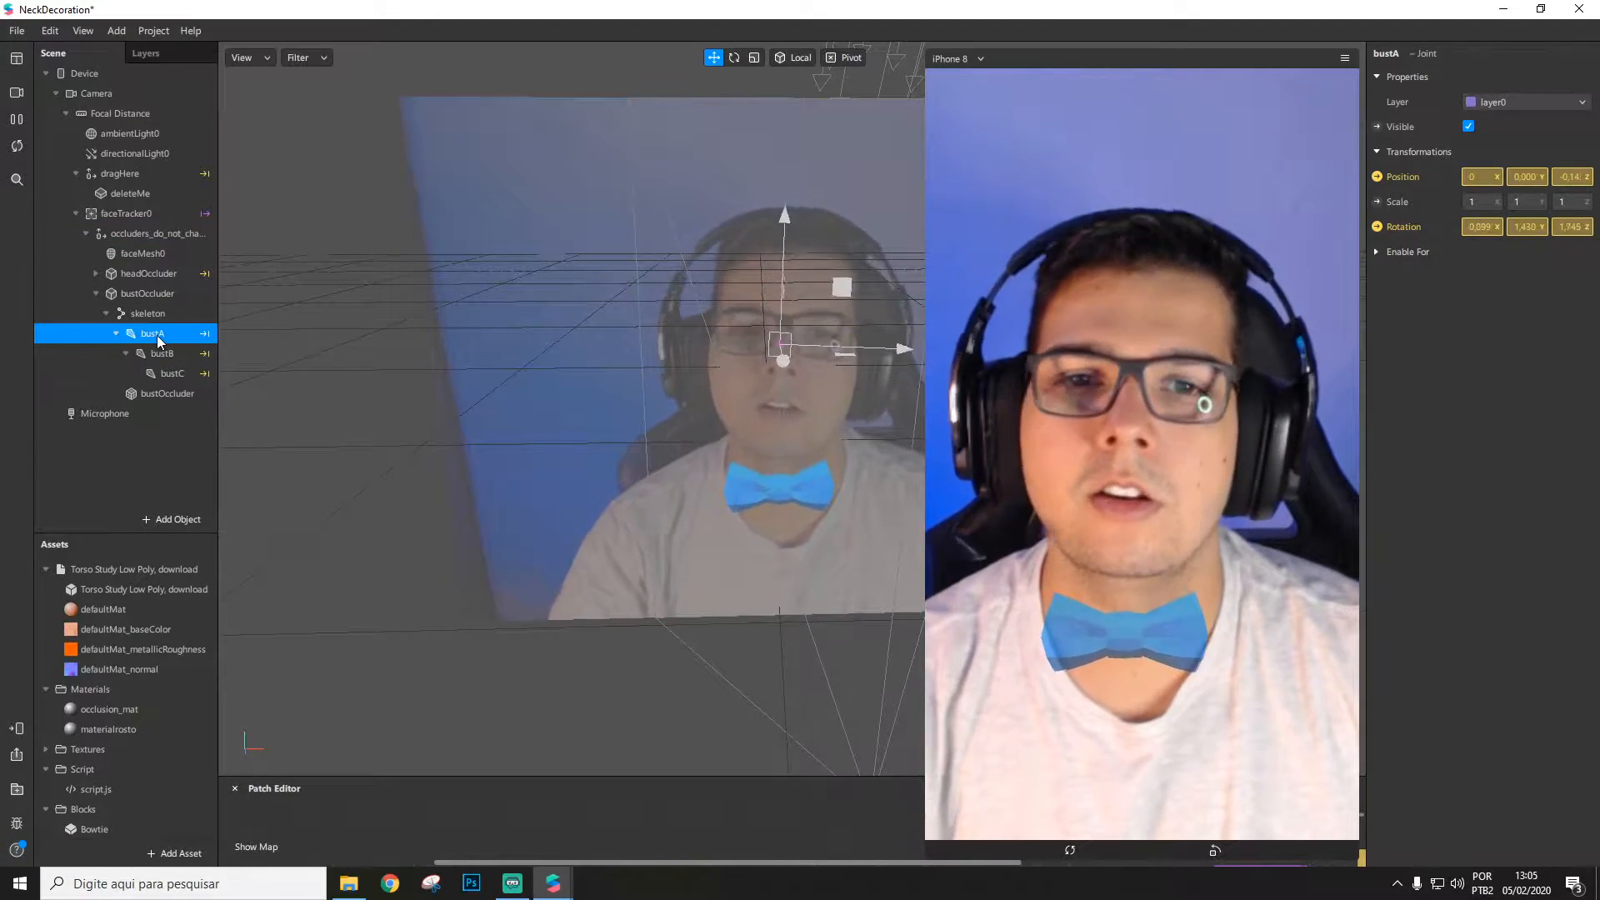
pyautogui.click(163, 354)
pyautogui.click(176, 374)
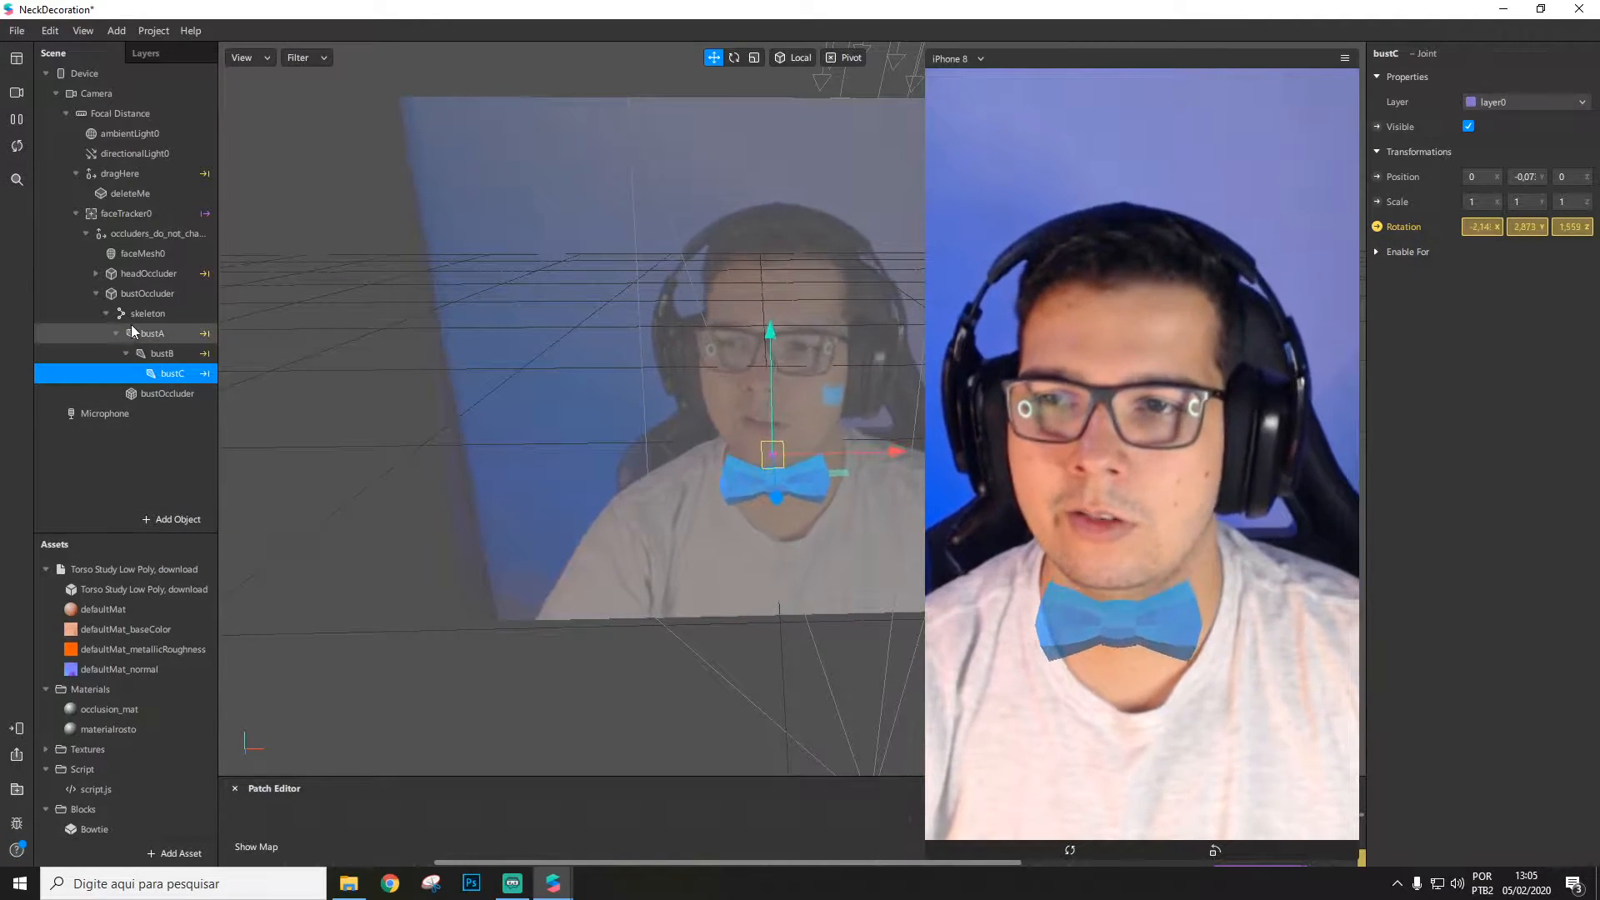
pyautogui.click(106, 313)
pyautogui.click(141, 314)
pyautogui.click(147, 392)
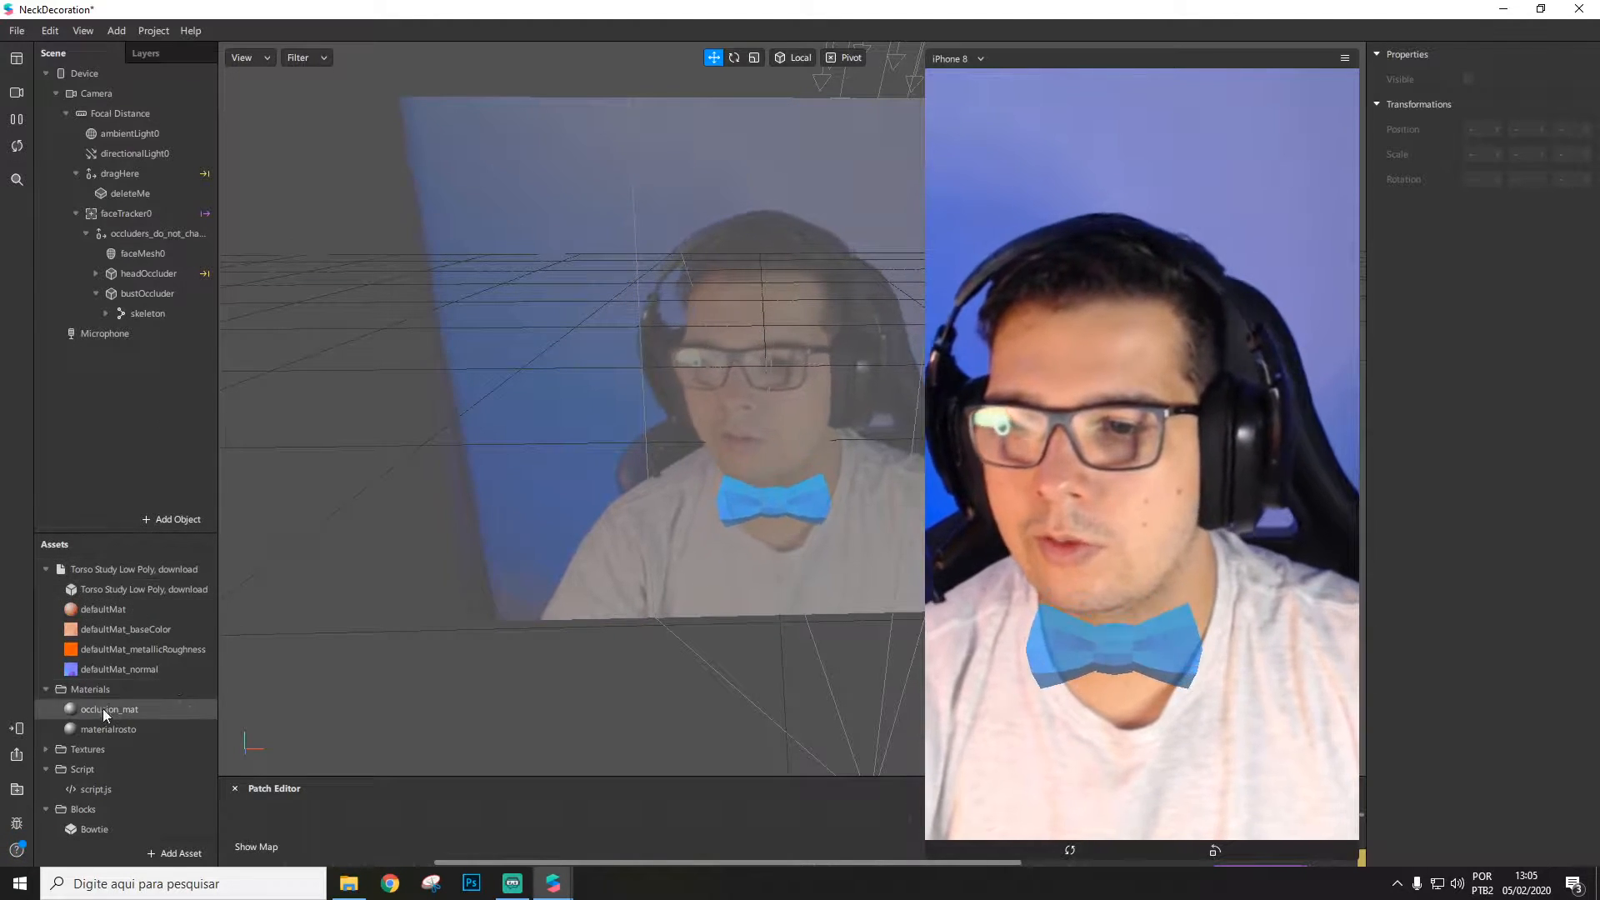
pyautogui.scroll(2, 102, 617)
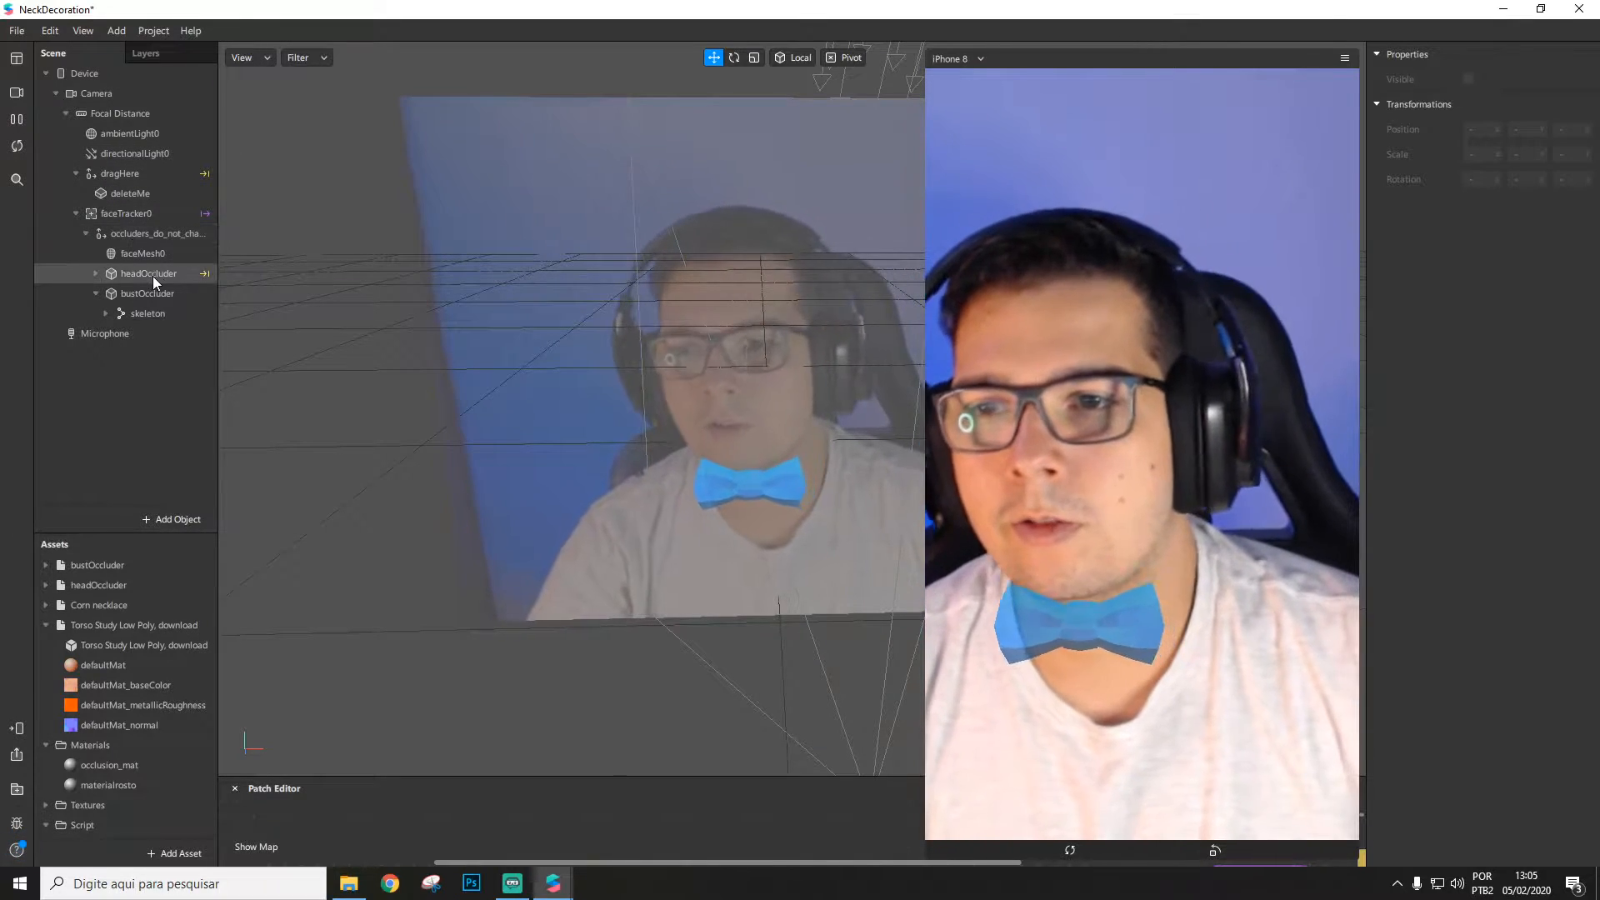
# Step: Hide the deleteMe bow tie under dragHere
pyautogui.click(132, 195)
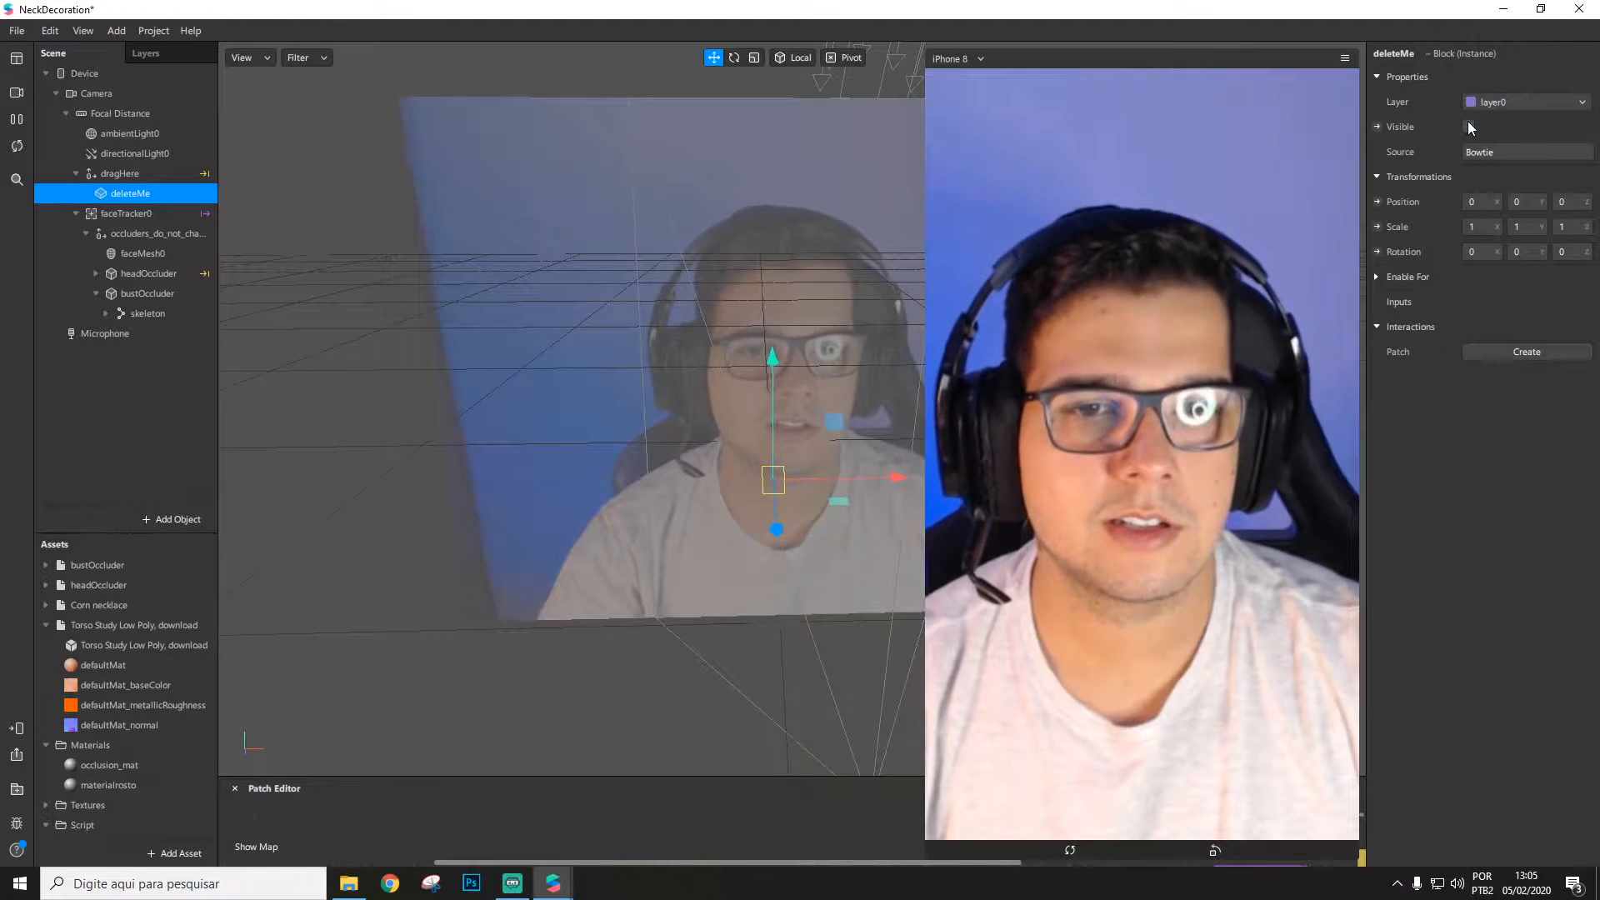
pyautogui.click(1469, 126)
pyautogui.click(1470, 126)
pyautogui.click(108, 175)
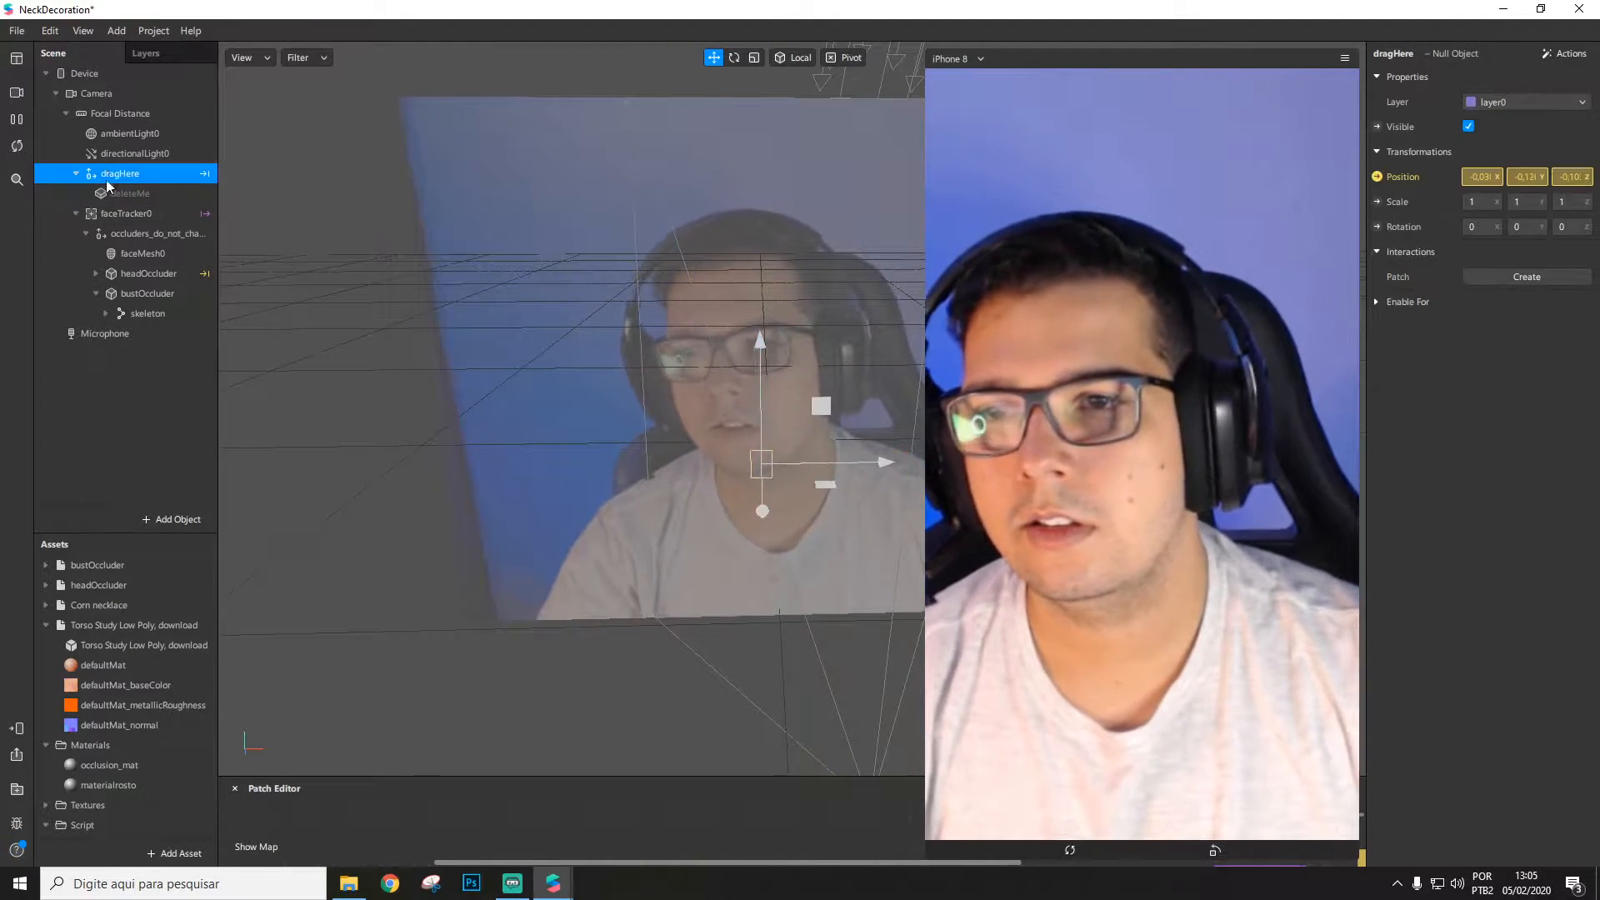
pyautogui.click(141, 454)
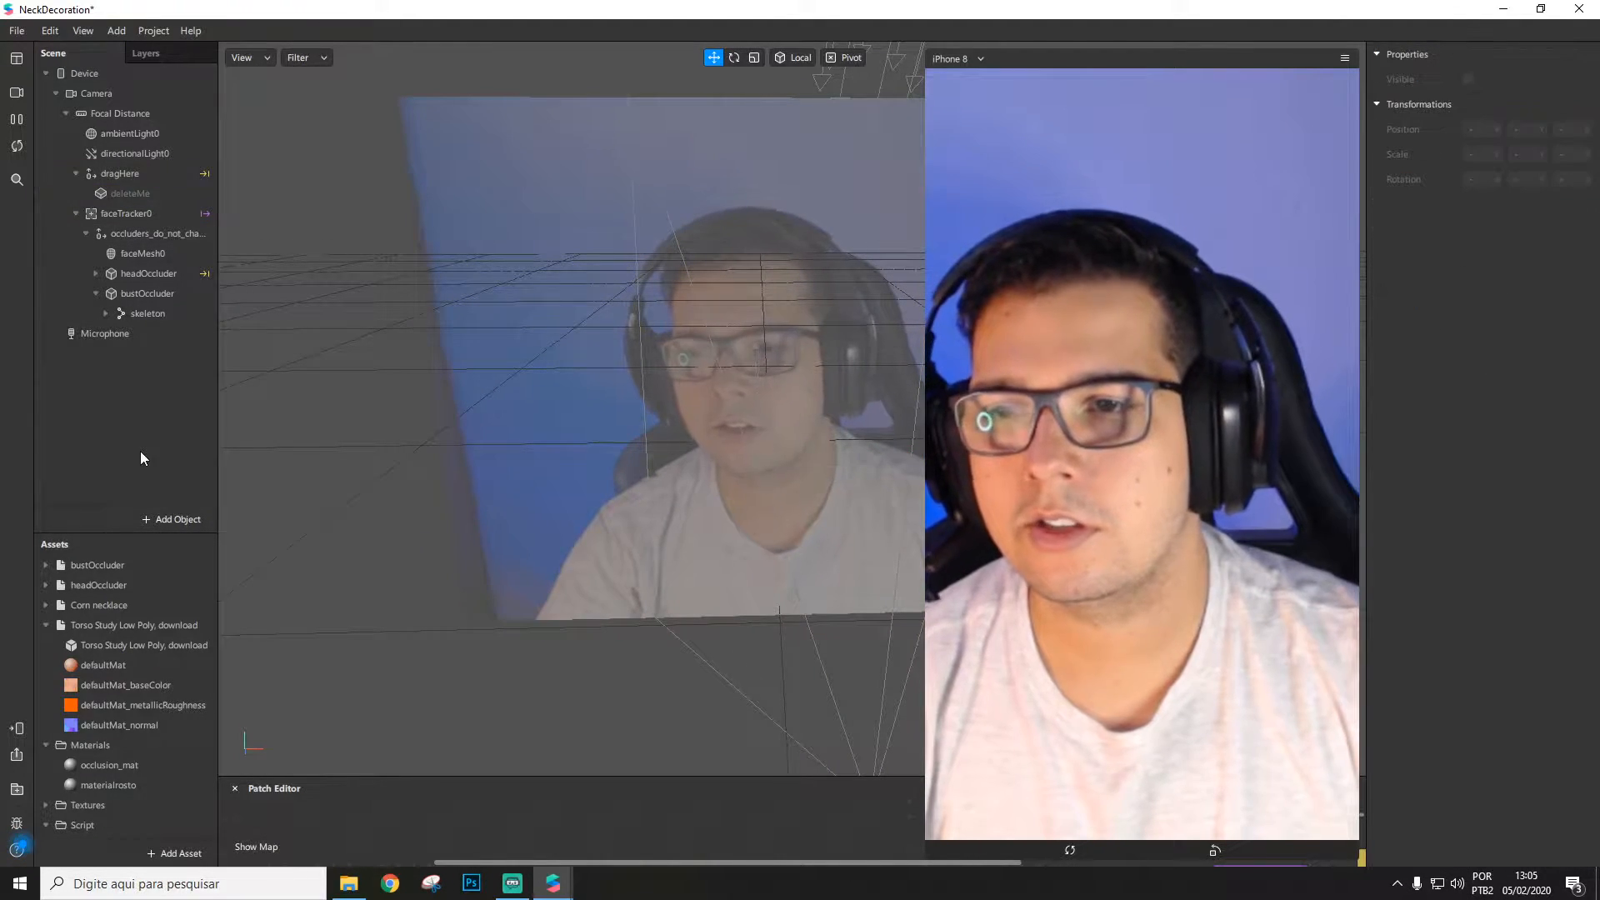
# Step: Add the Corn necklace asset to the scene directly under Focal Distance, outside the face tracker
pyautogui.click(48, 625)
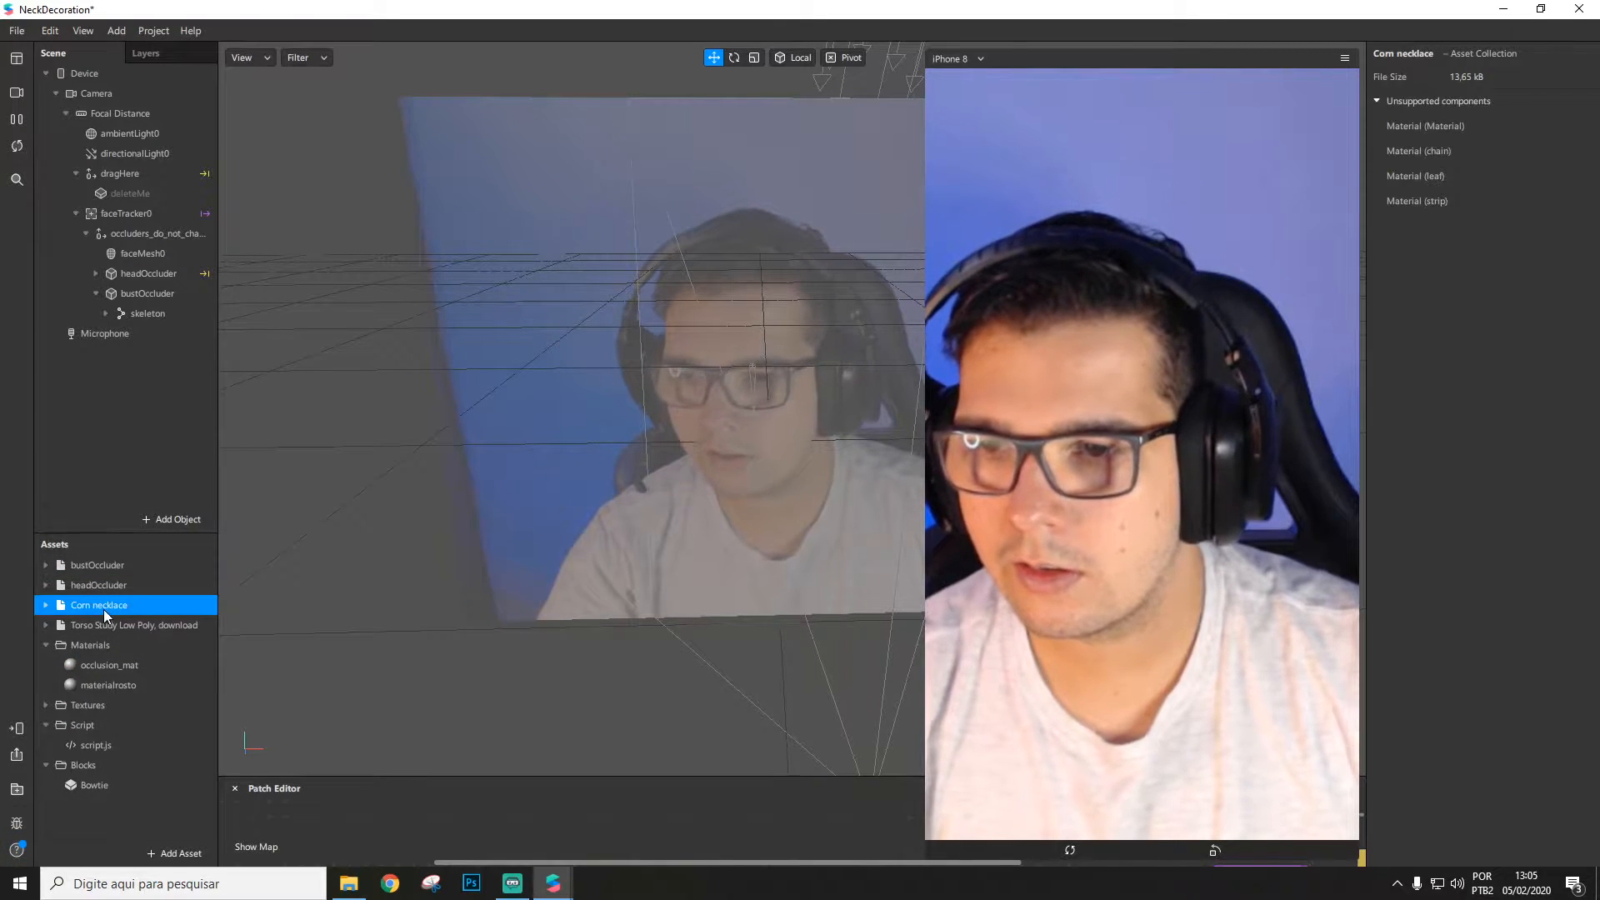
pyautogui.moveTo(120, 434); pyautogui.dragTo(133, 342)
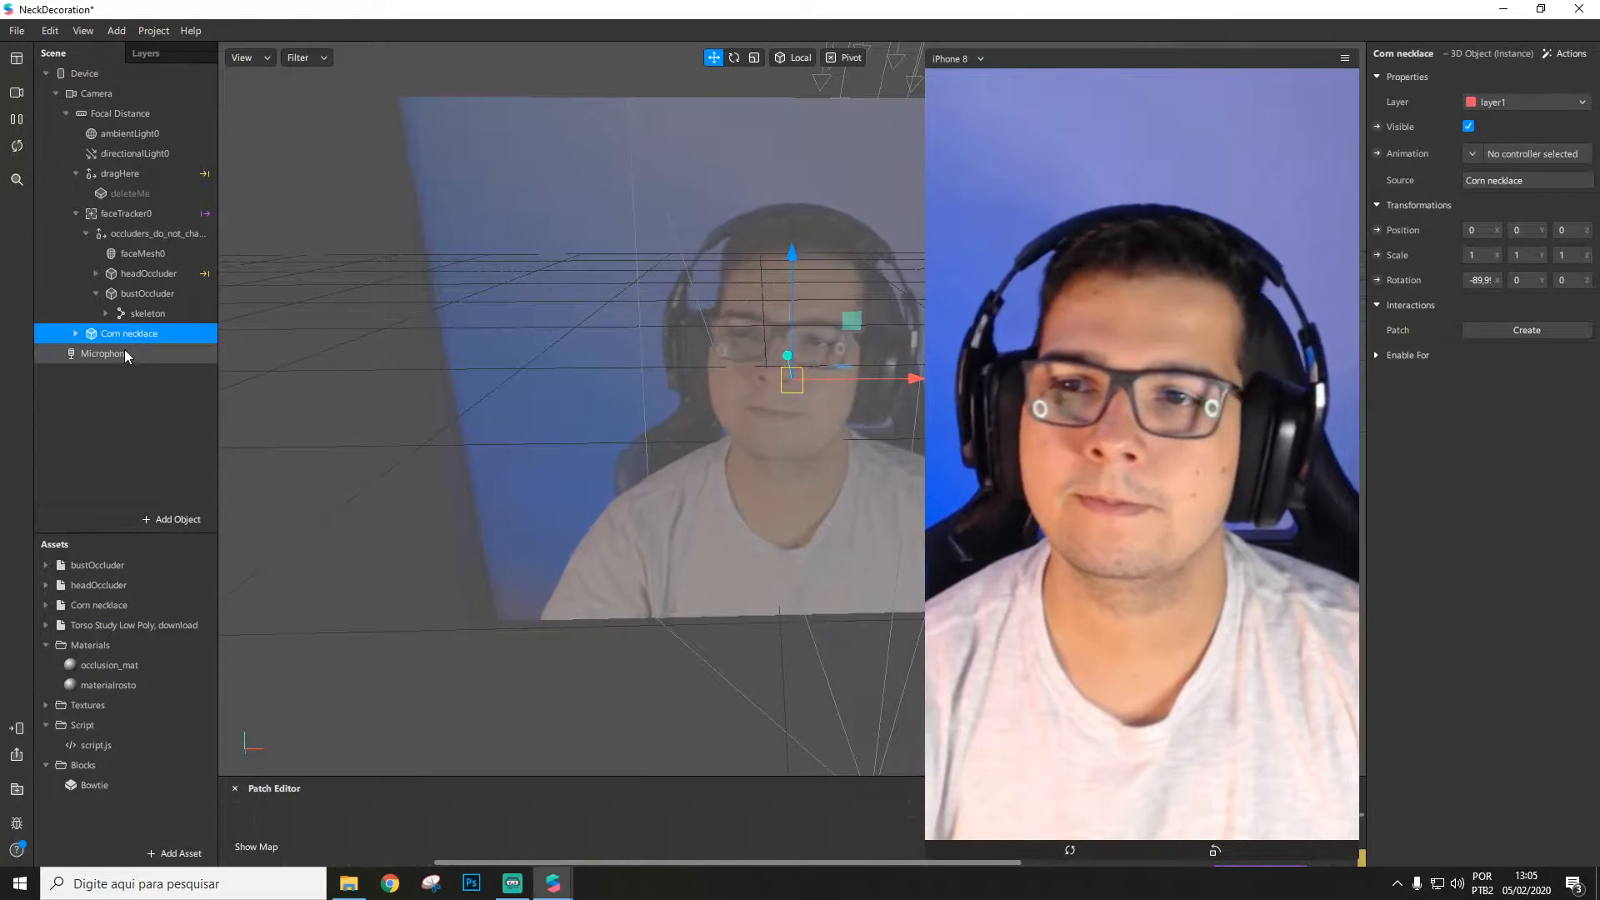
pyautogui.scroll(-3, 806, 321)
pyautogui.scroll(5, 802, 336)
pyautogui.scroll(5, 824, 377)
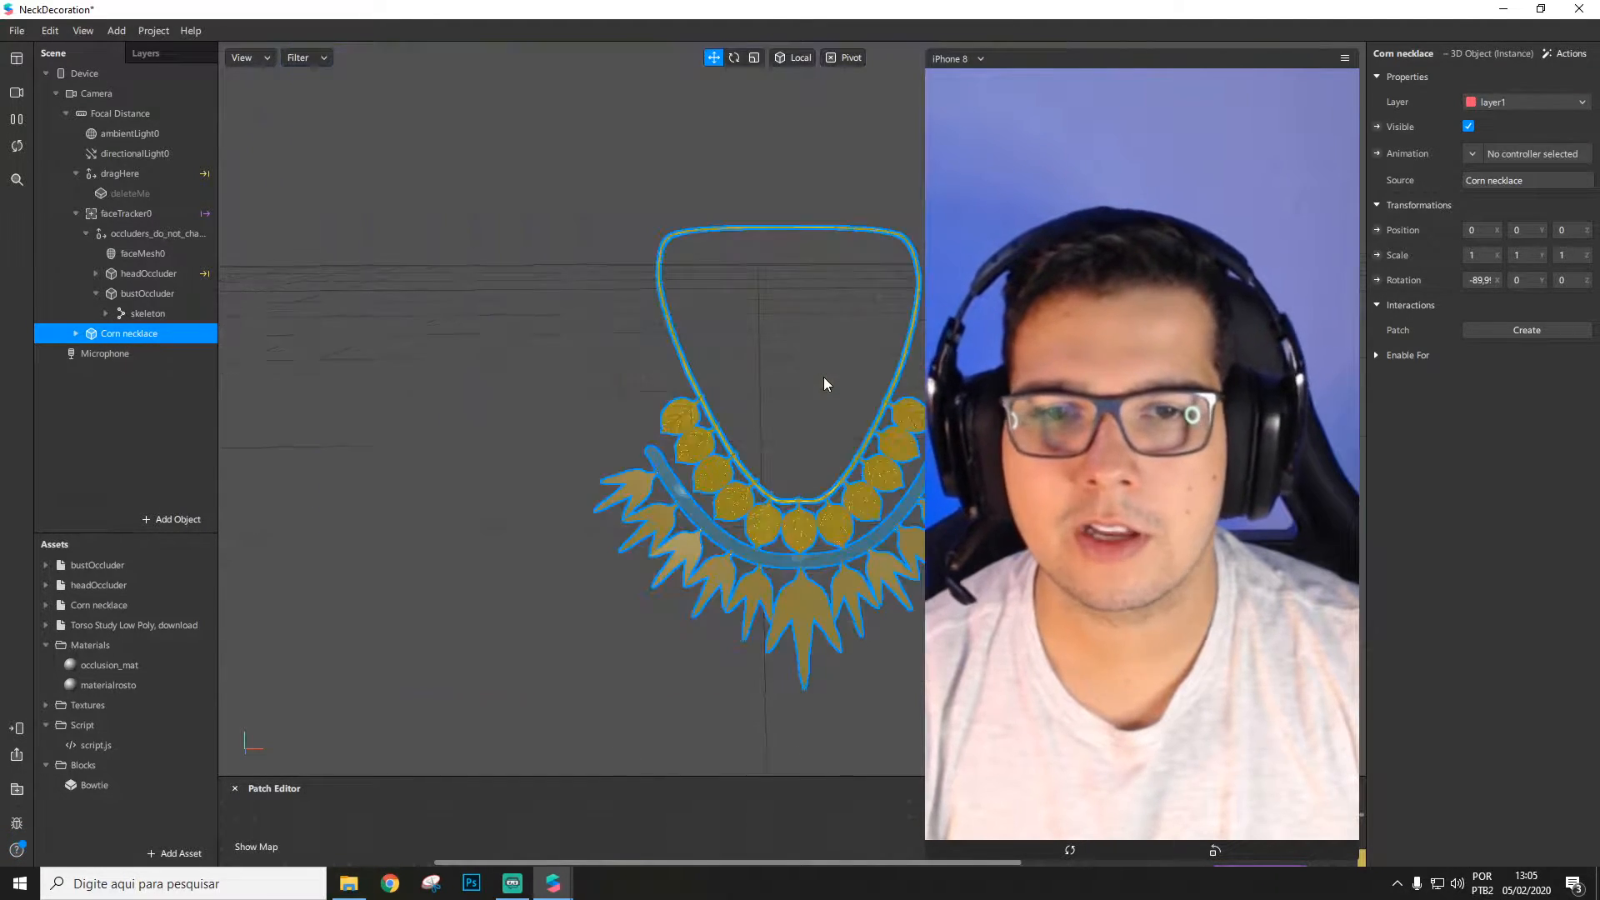
pyautogui.scroll(-8, 822, 383)
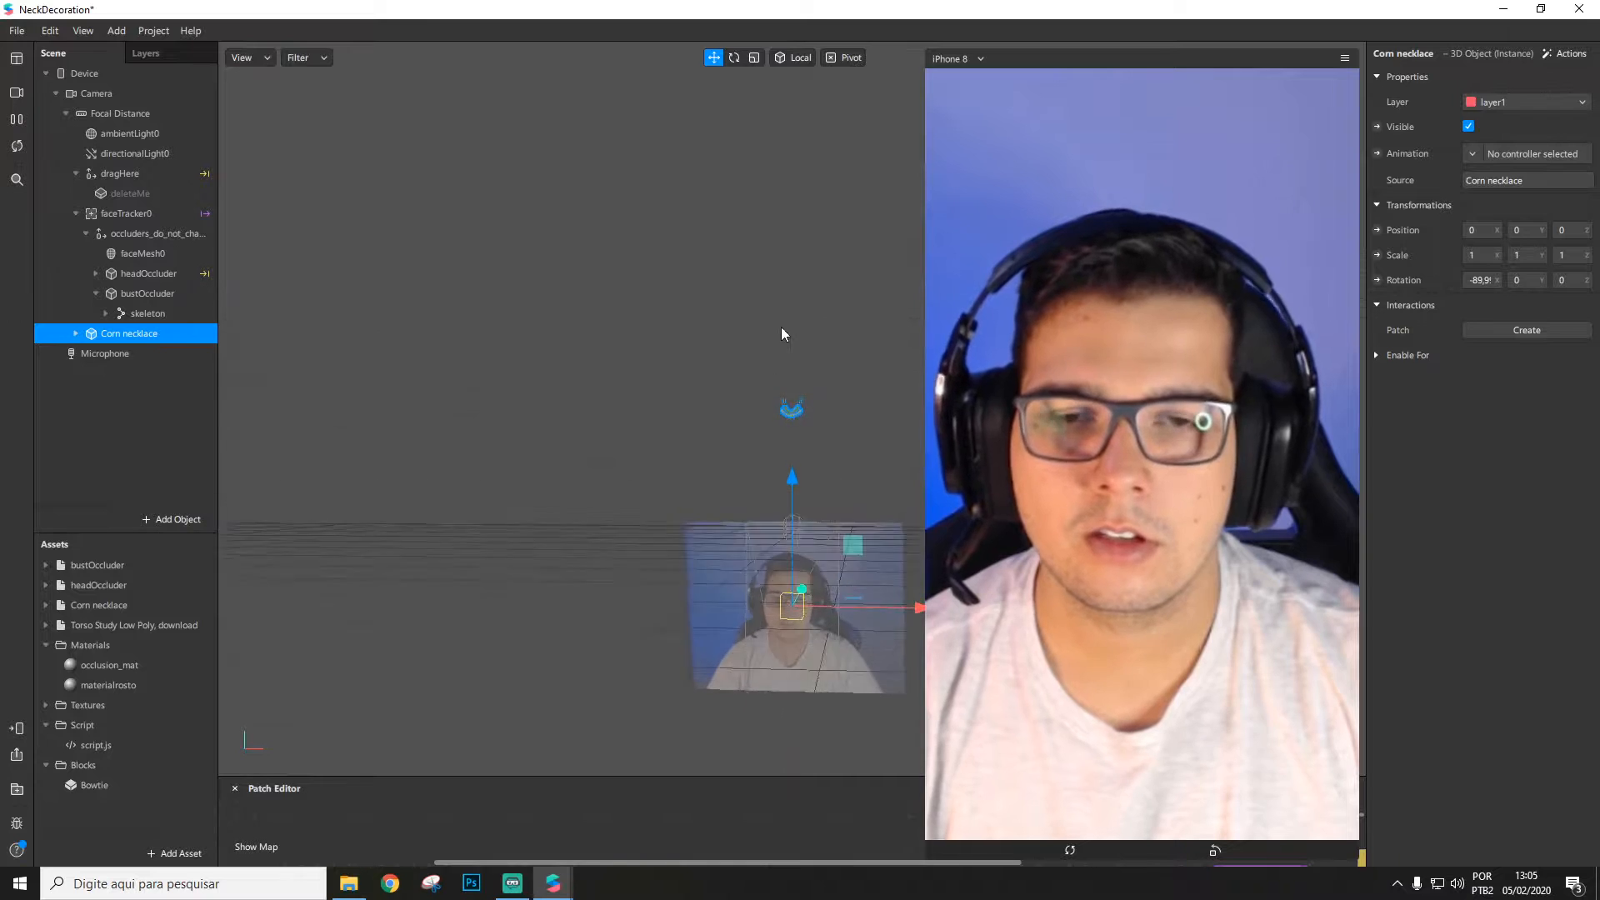
pyautogui.scroll(2, 791, 417)
pyautogui.scroll(-3, 788, 425)
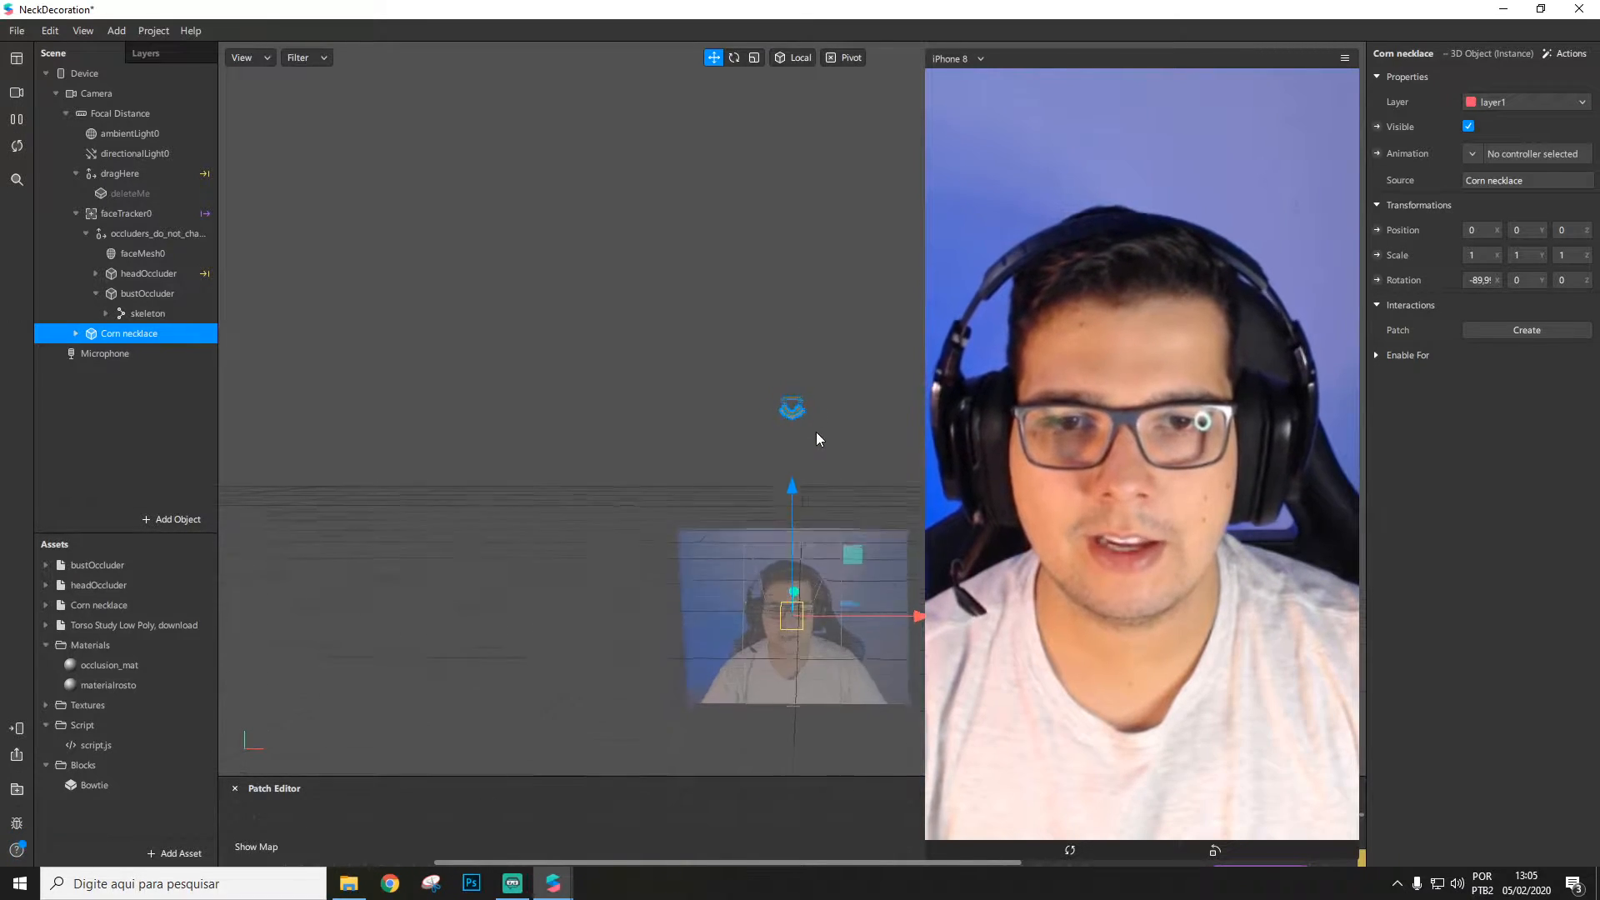
# Step: Add a null object to the scene
pyautogui.click(158, 438)
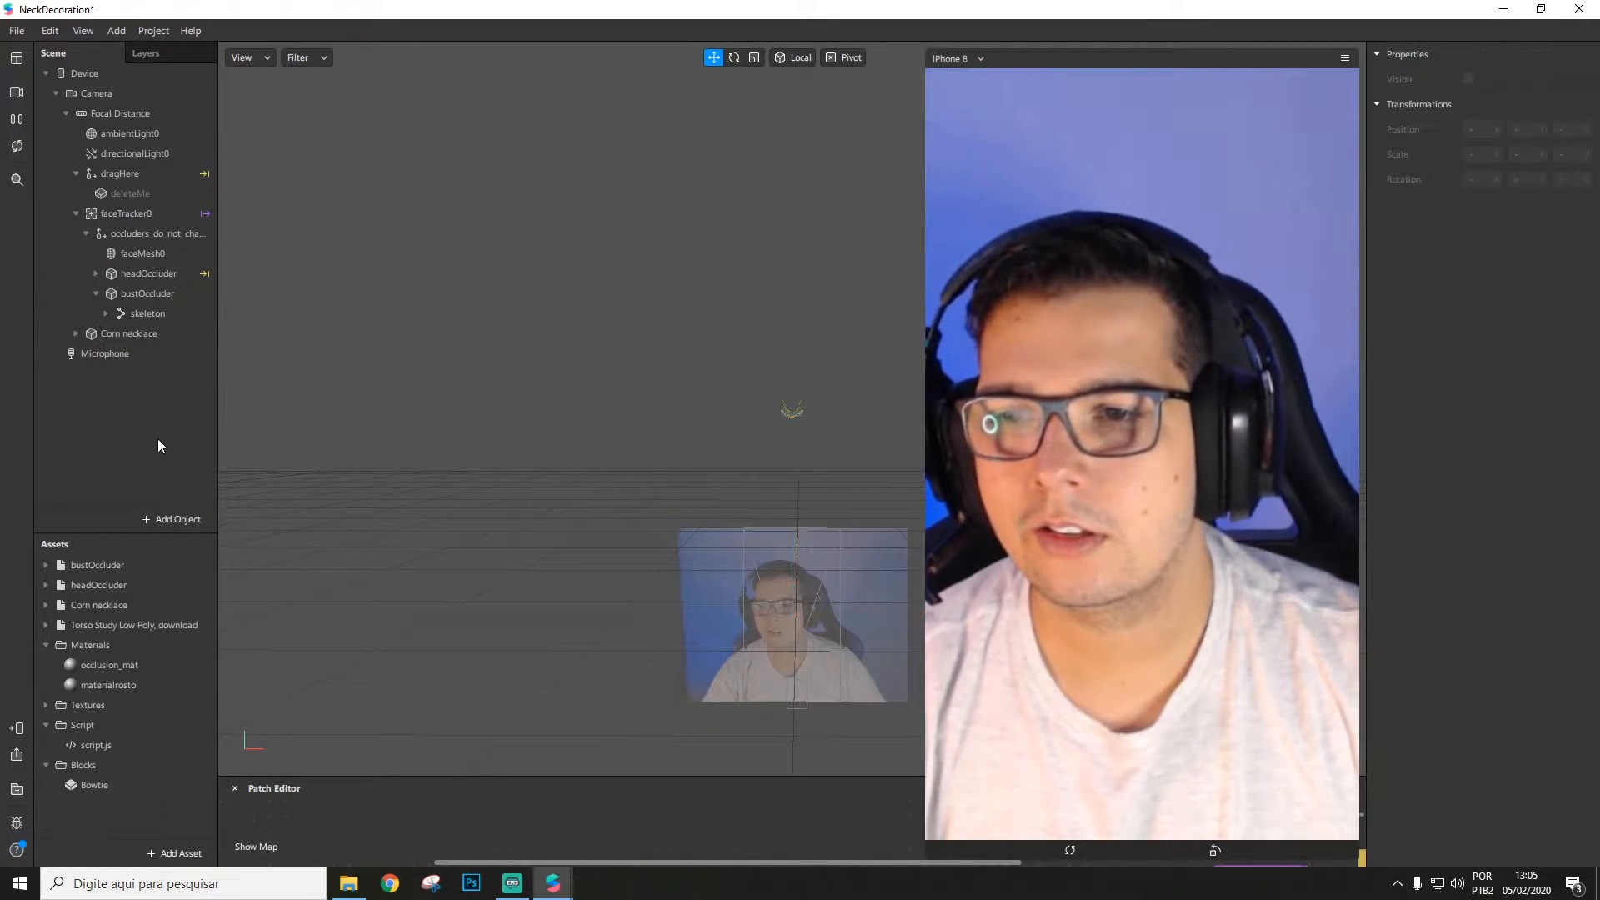
pyautogui.moveTo(152, 401)
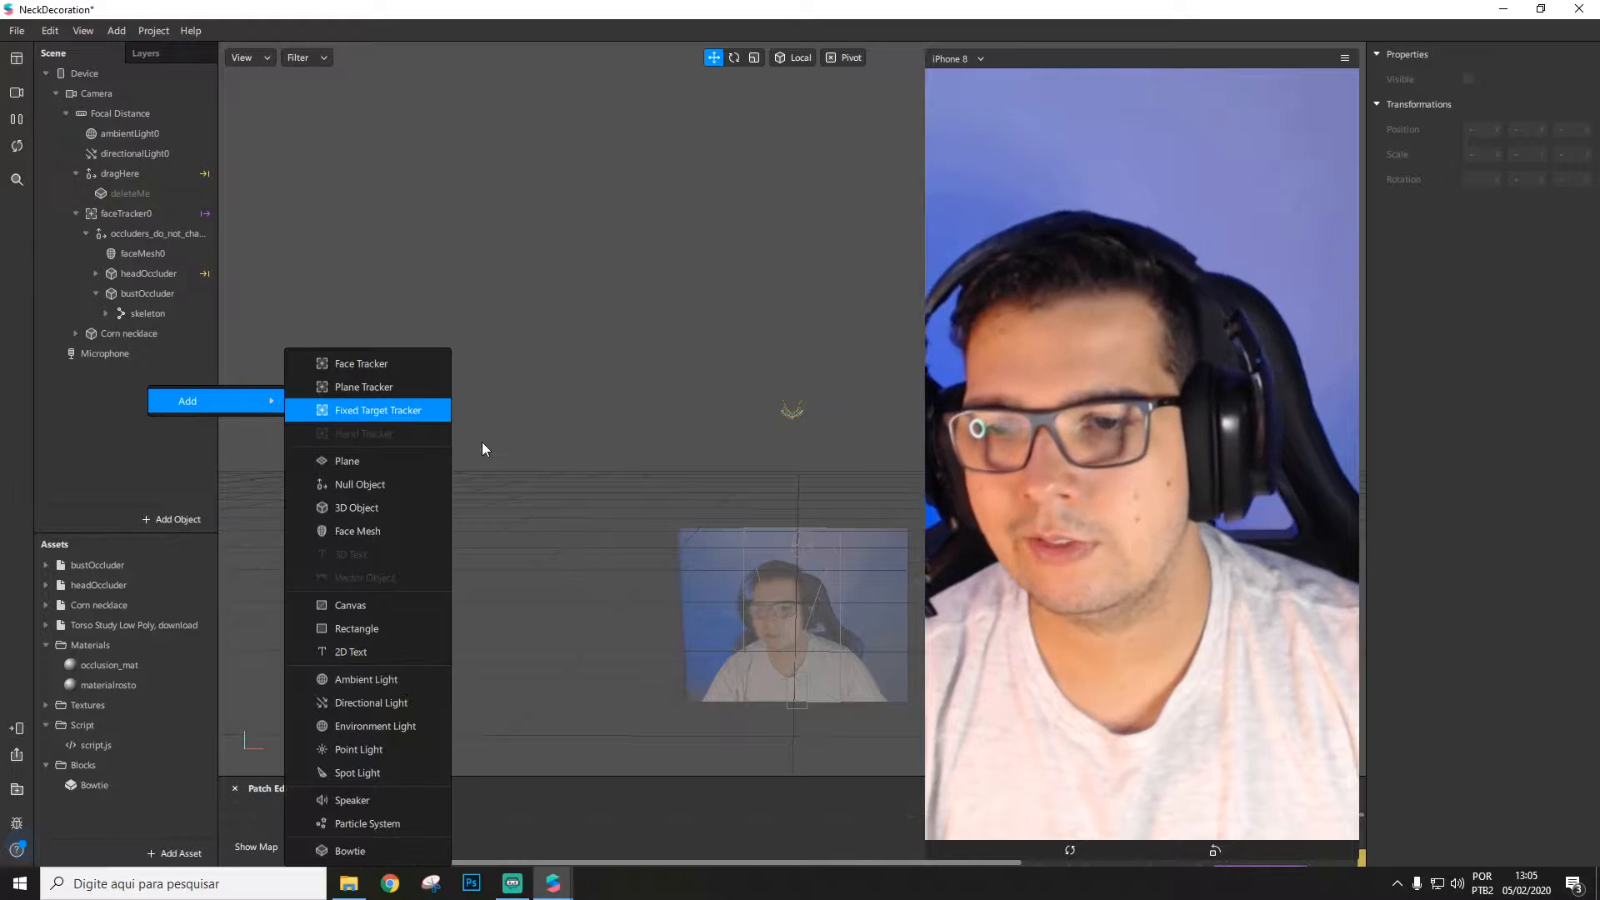
pyautogui.click(404, 486)
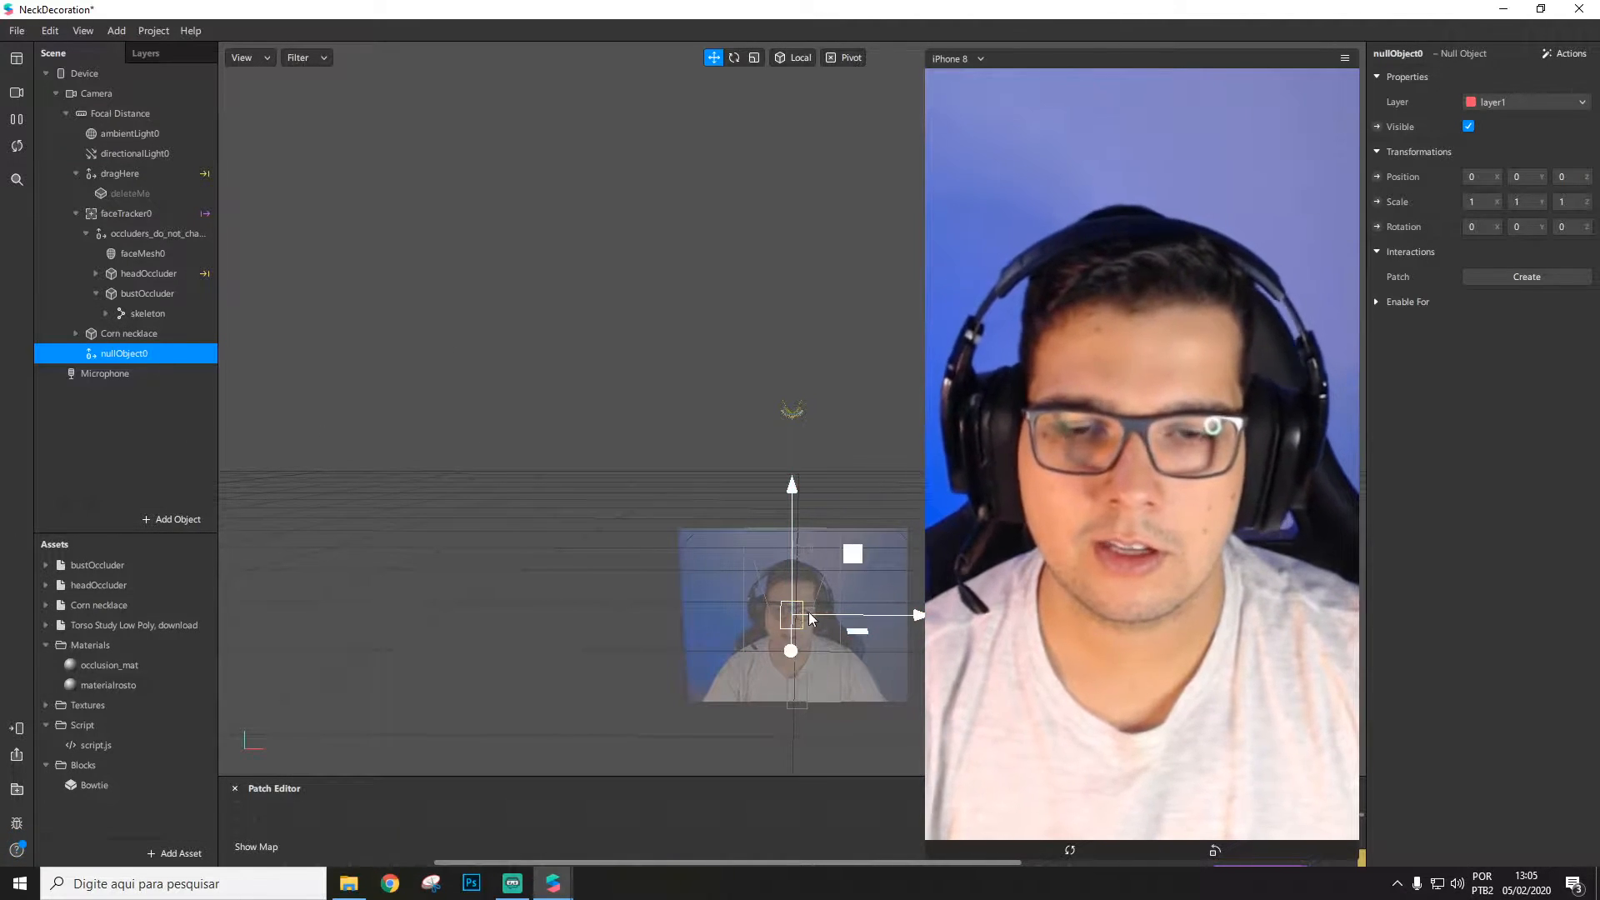
# Step: Lower the Corn necklace to a Y position of about -0.64 so it sits over the camera image
pyautogui.click(145, 334)
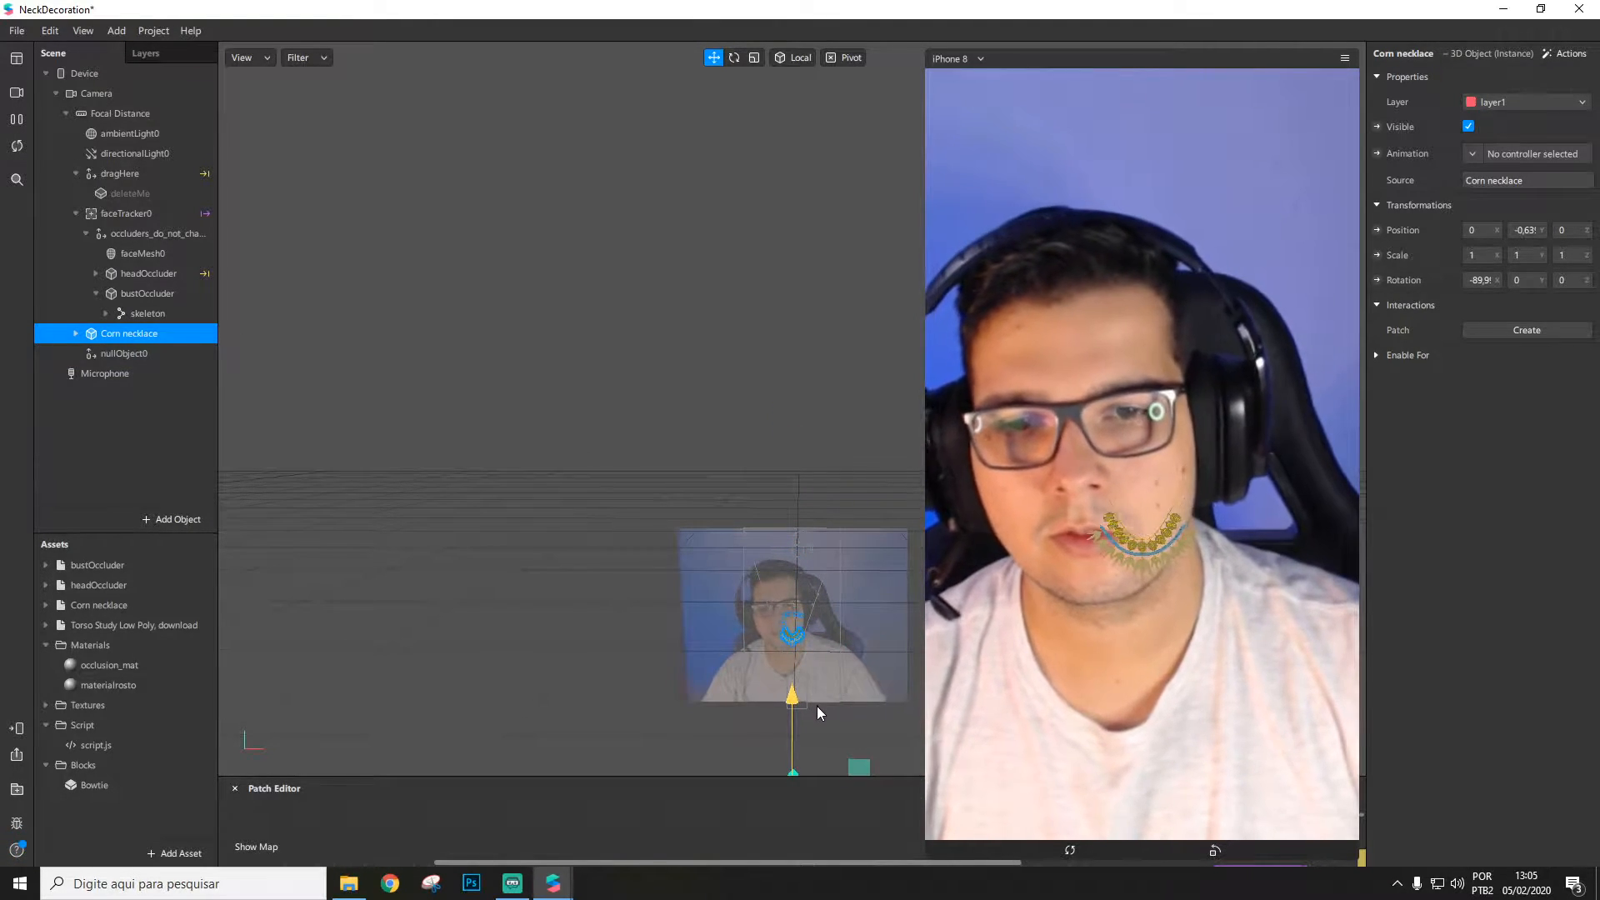
pyautogui.moveTo(818, 707); pyautogui.dragTo(818, 710)
# Step: Nest the Corn necklace inside nullObject0 and rename the null object Colar
pyautogui.click(127, 353)
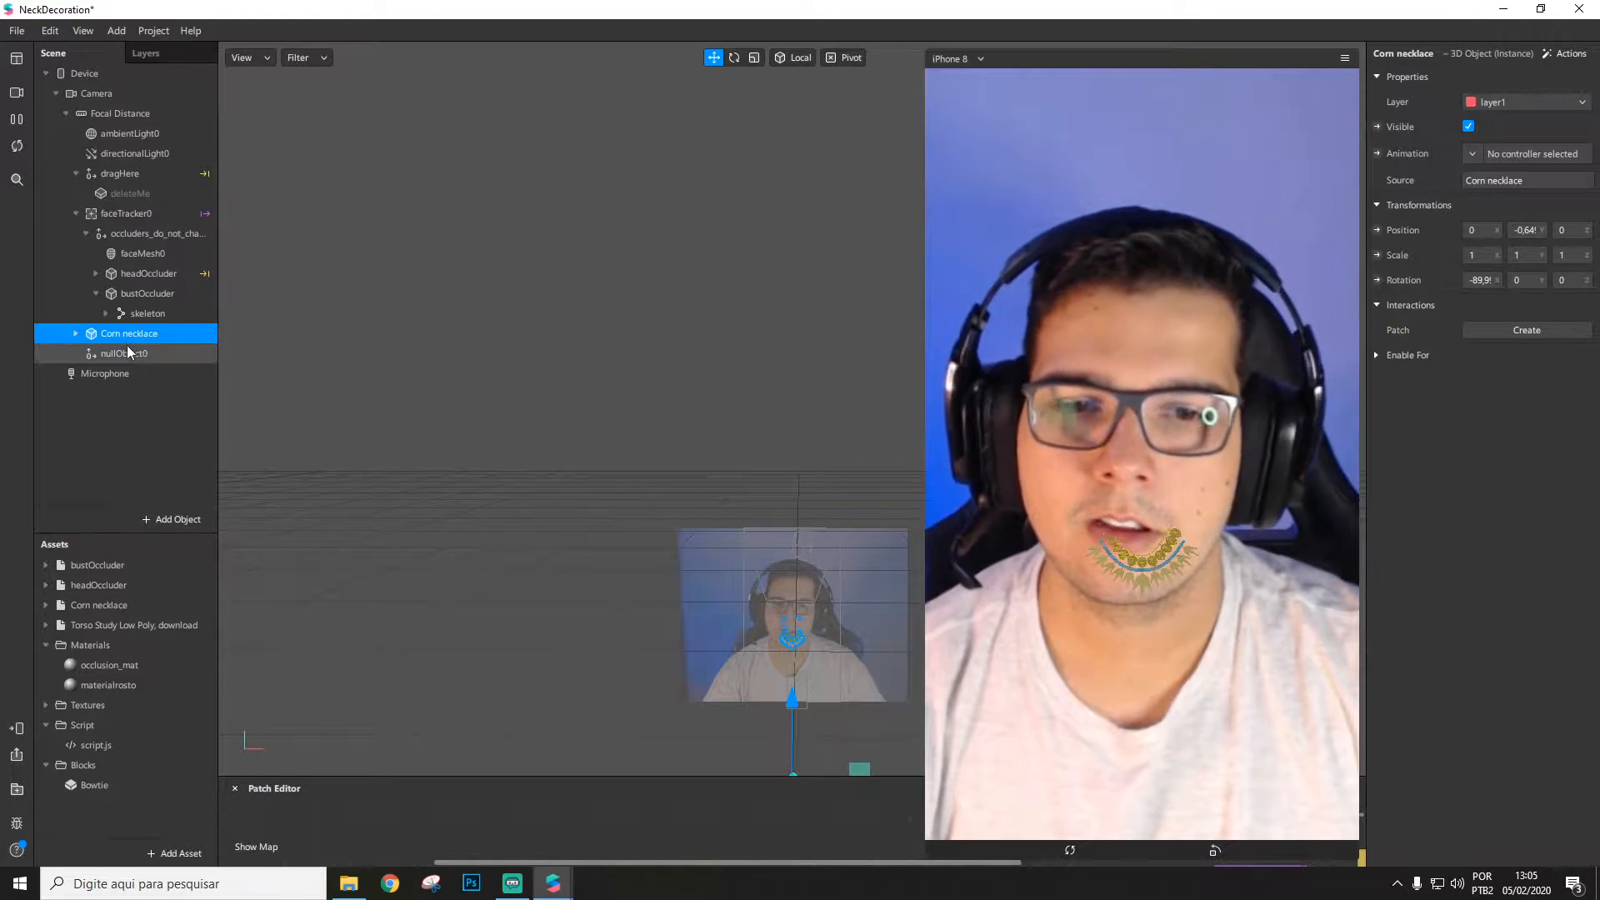
pyautogui.click(131, 336)
pyautogui.click(134, 352)
pyautogui.click(124, 334)
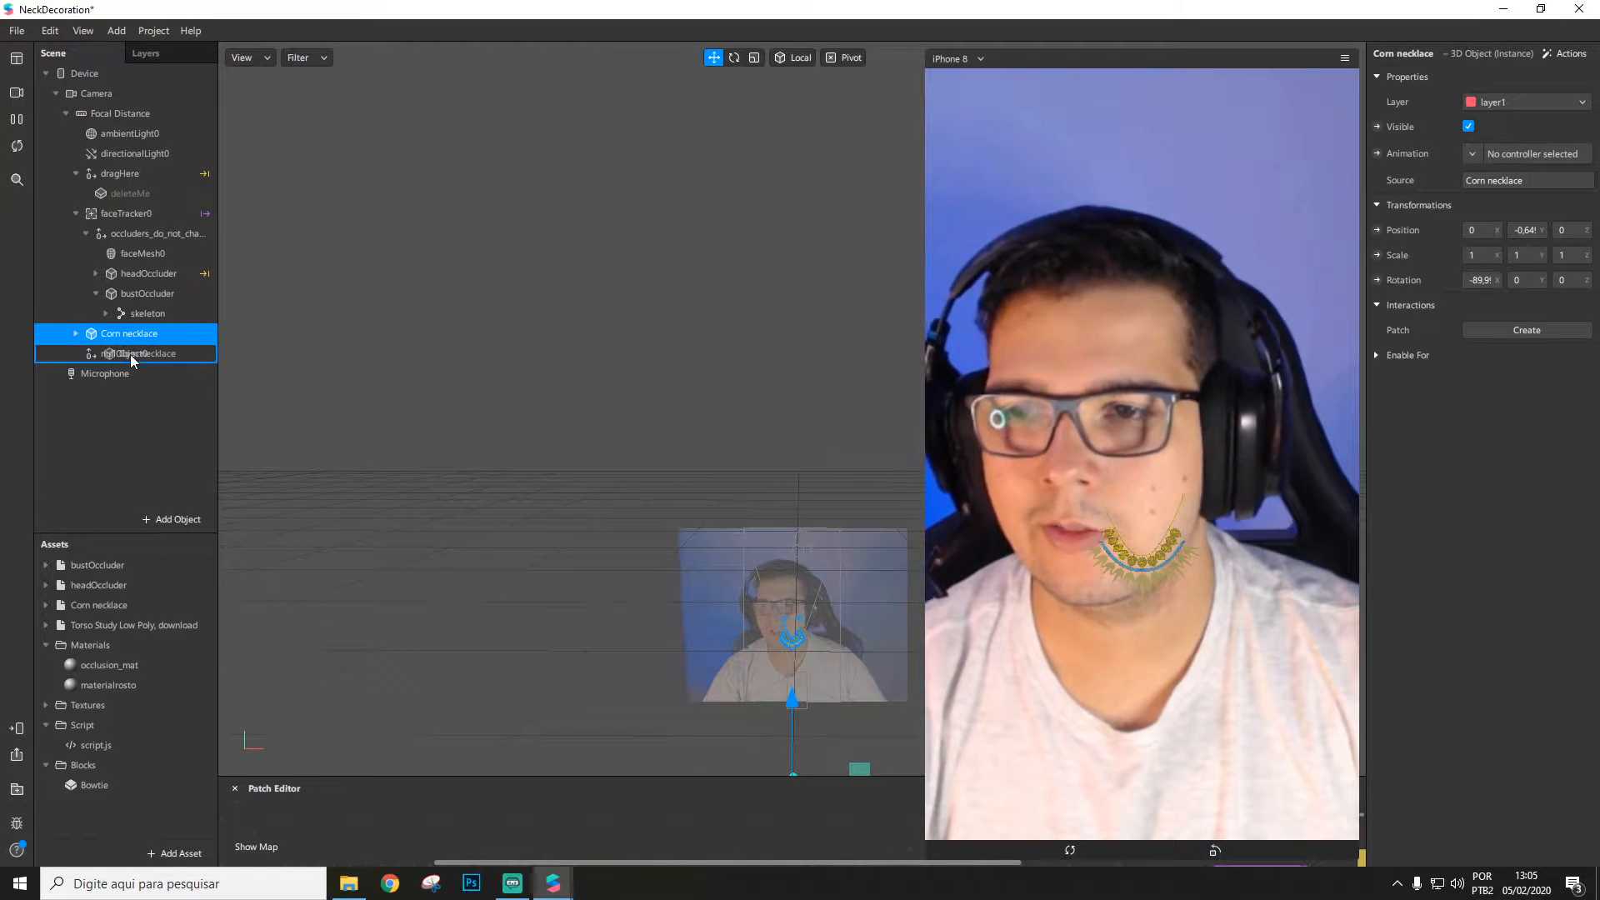
pyautogui.doubleClick(155, 335)
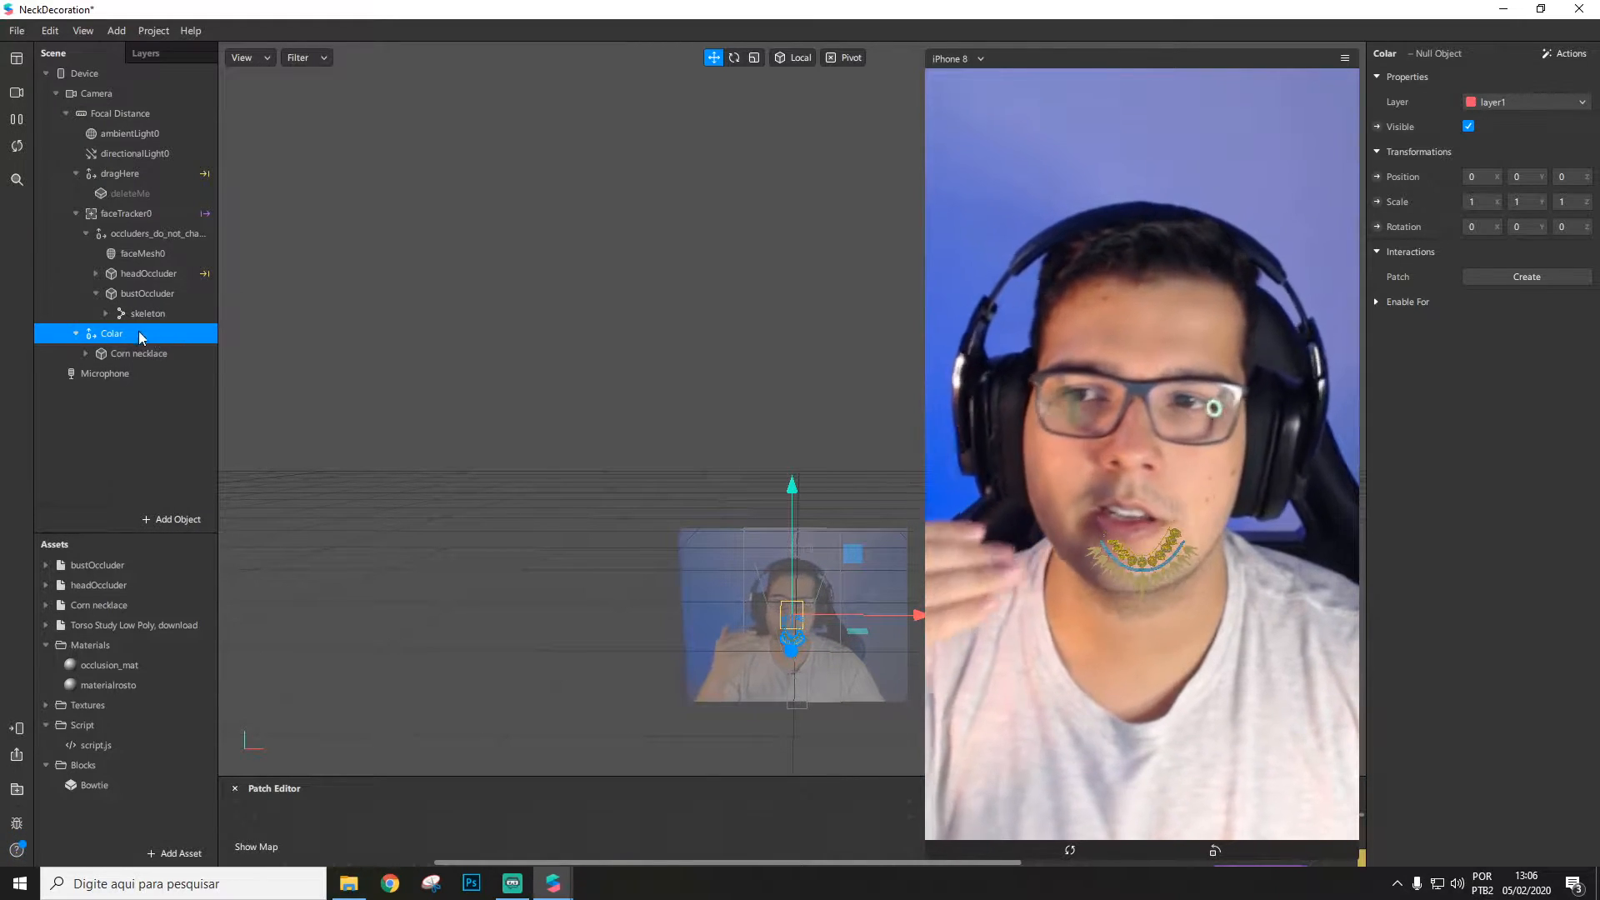
# Step: Compare the transformation values of the Corn necklace with those of its parent Colar
pyautogui.click(138, 352)
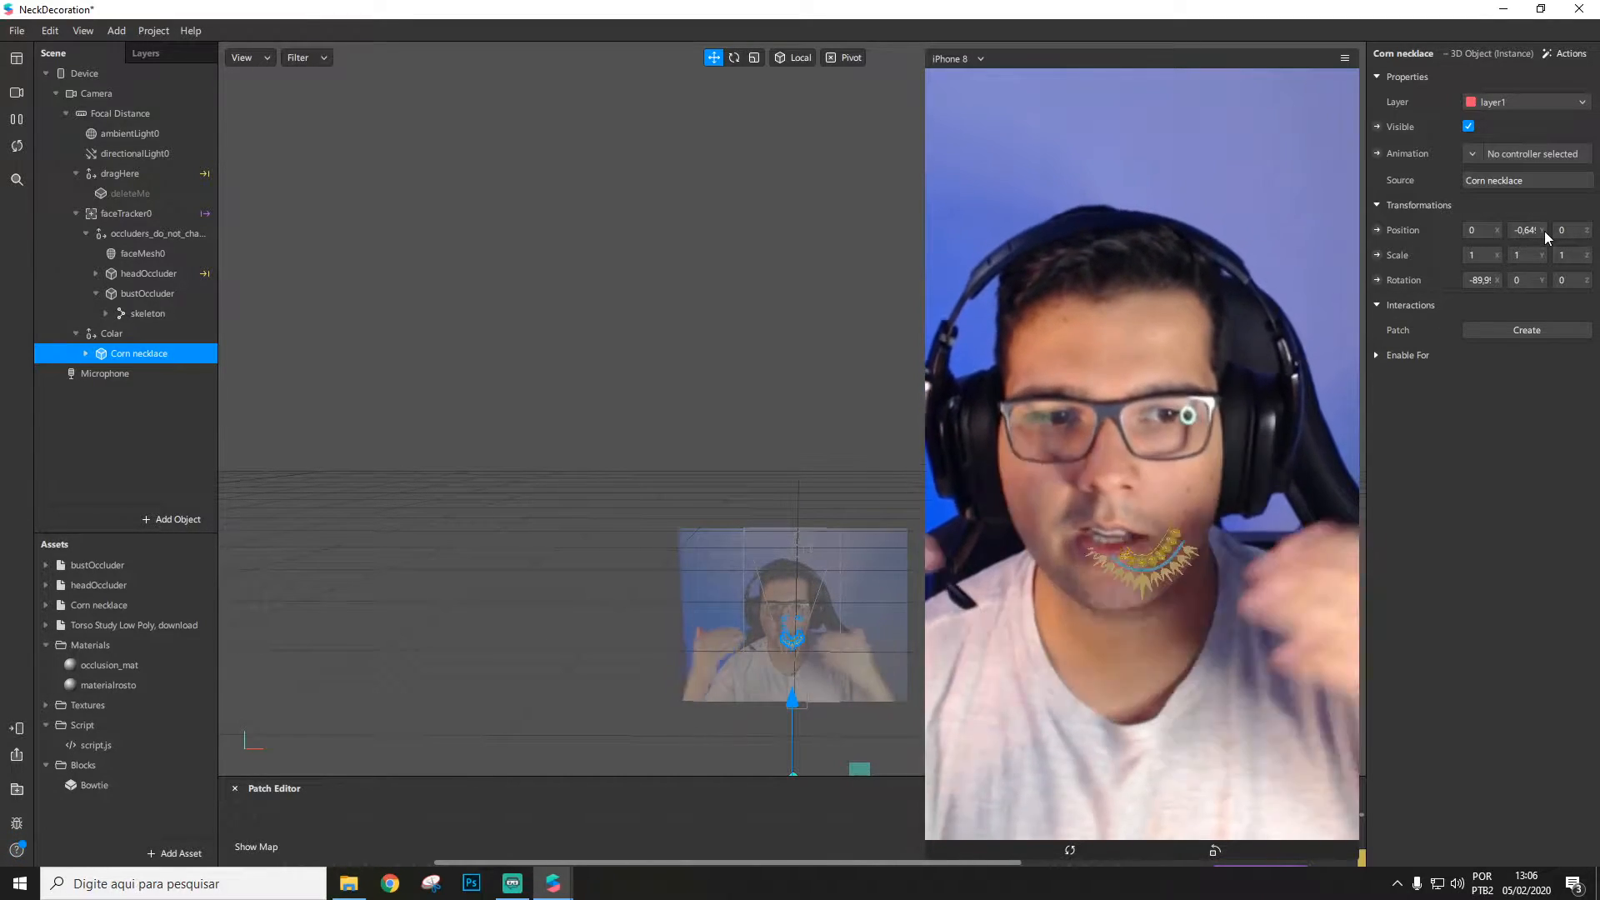
pyautogui.click(122, 332)
pyautogui.click(128, 350)
pyautogui.click(129, 337)
pyautogui.click(139, 352)
pyautogui.click(133, 335)
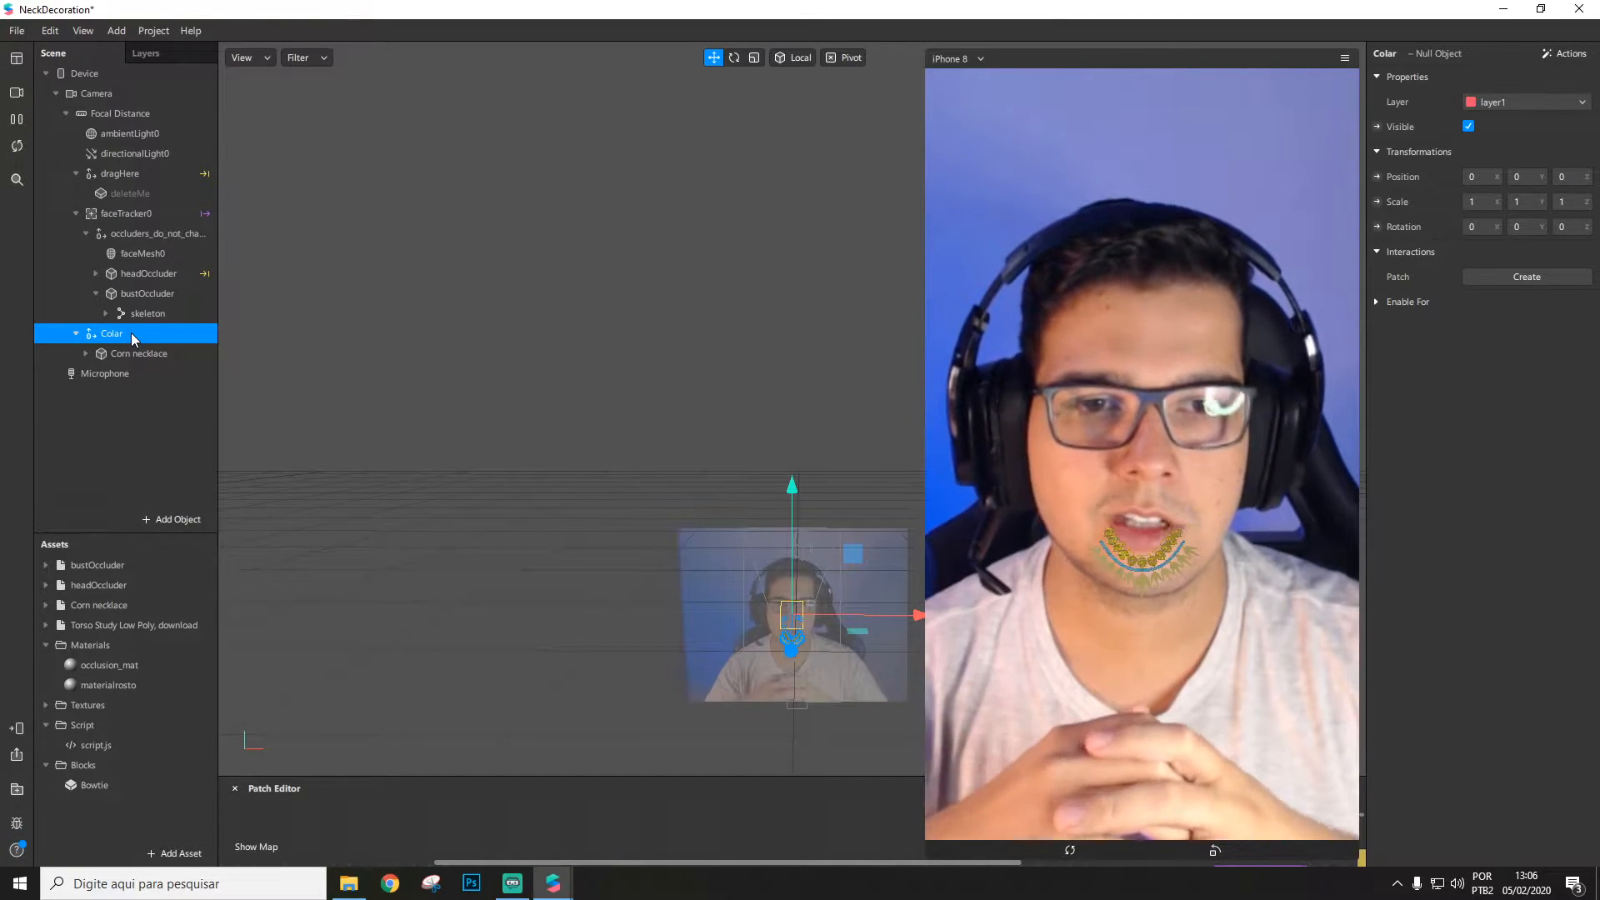
# Step: Nest the Colar null object, with its necklace, inside dragHere in the scene hierarchy
pyautogui.click(147, 315)
pyautogui.click(152, 334)
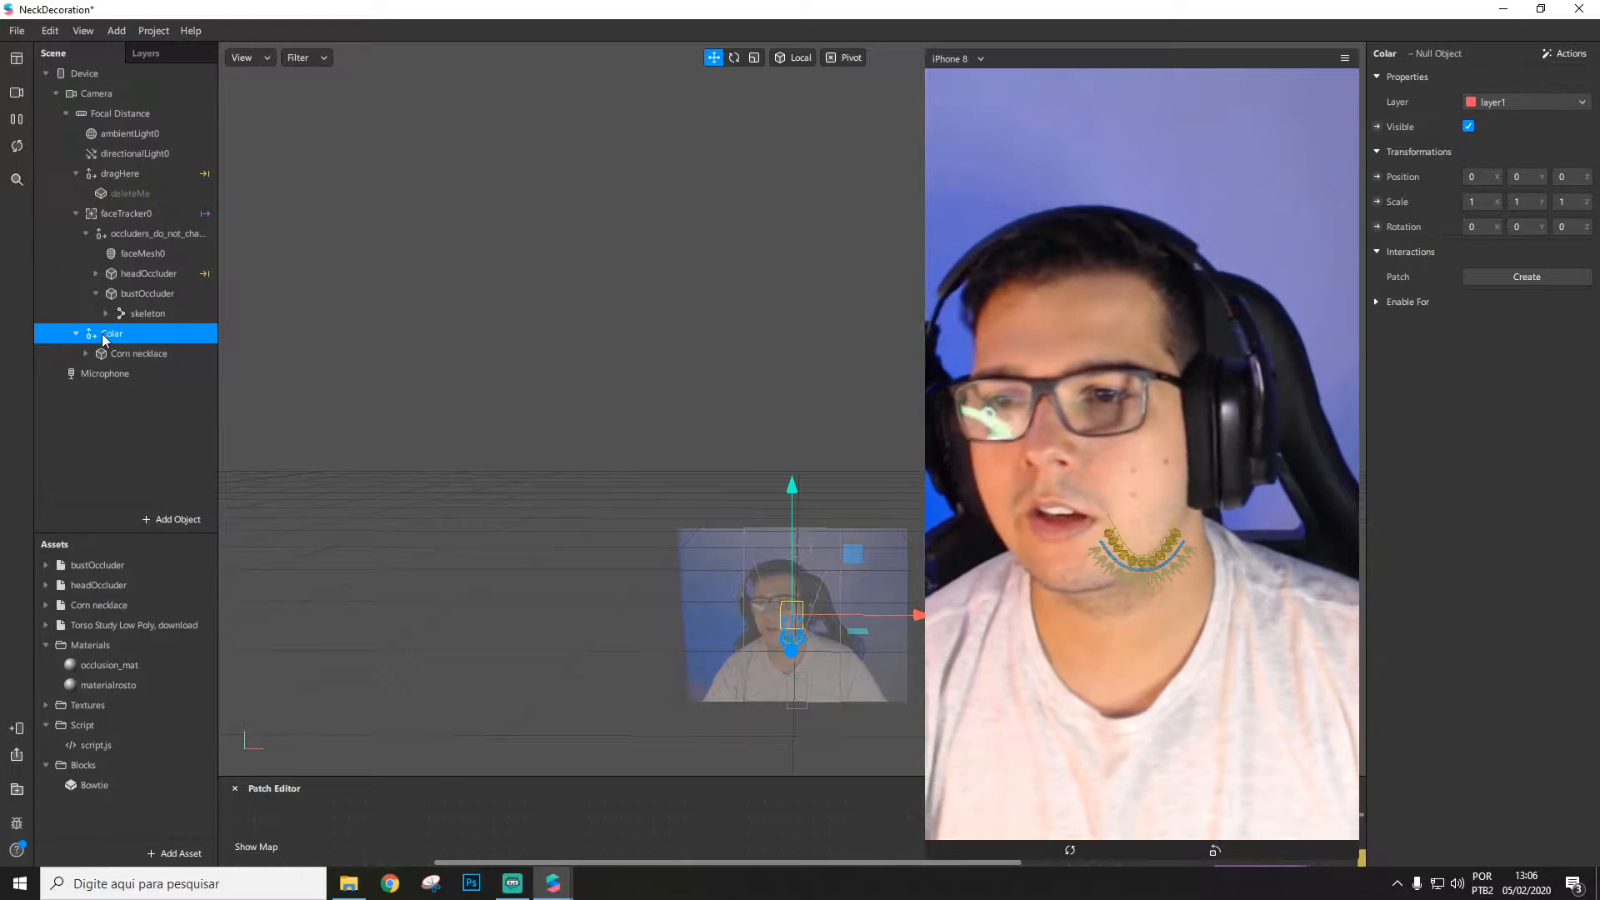
pyautogui.moveTo(108, 334); pyautogui.dragTo(118, 175)
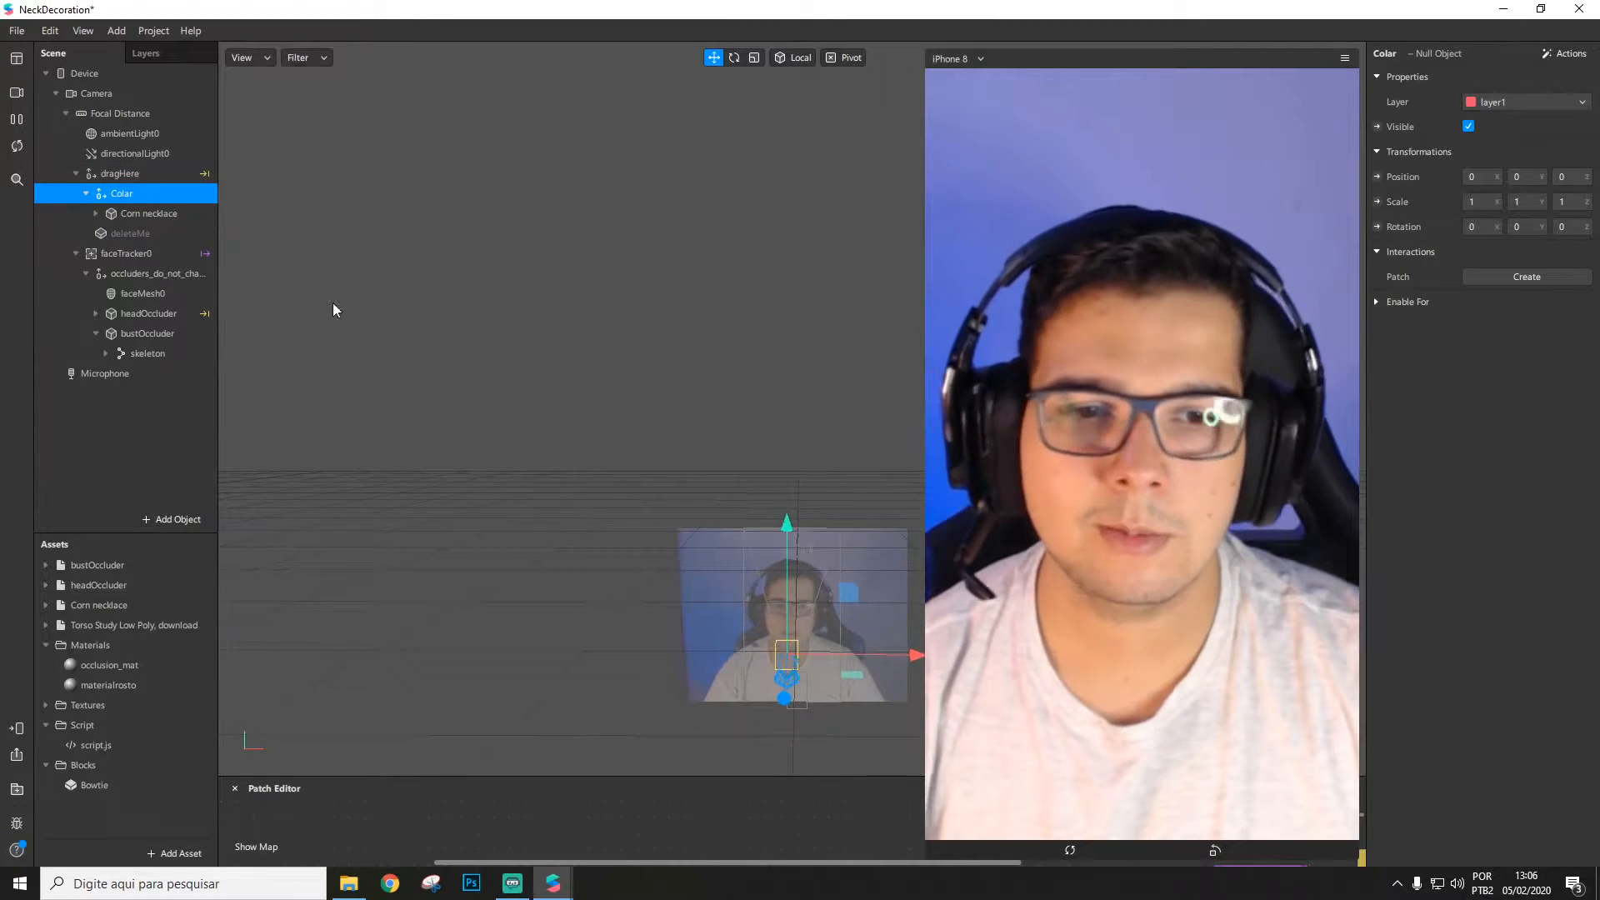
# Step: Set the scale of the Colar null object to 2 on all three axes
pyautogui.keyDown('alt'); pyautogui.moveTo(557, 502); pyautogui.dragTo(757, 707); pyautogui.keyUp('alt')
pyautogui.scroll(5, 757, 702)
pyautogui.press('f')
pyautogui.keyDown('alt'); pyautogui.moveTo(755, 484); pyautogui.dragTo(663, 702); pyautogui.keyUp('alt')
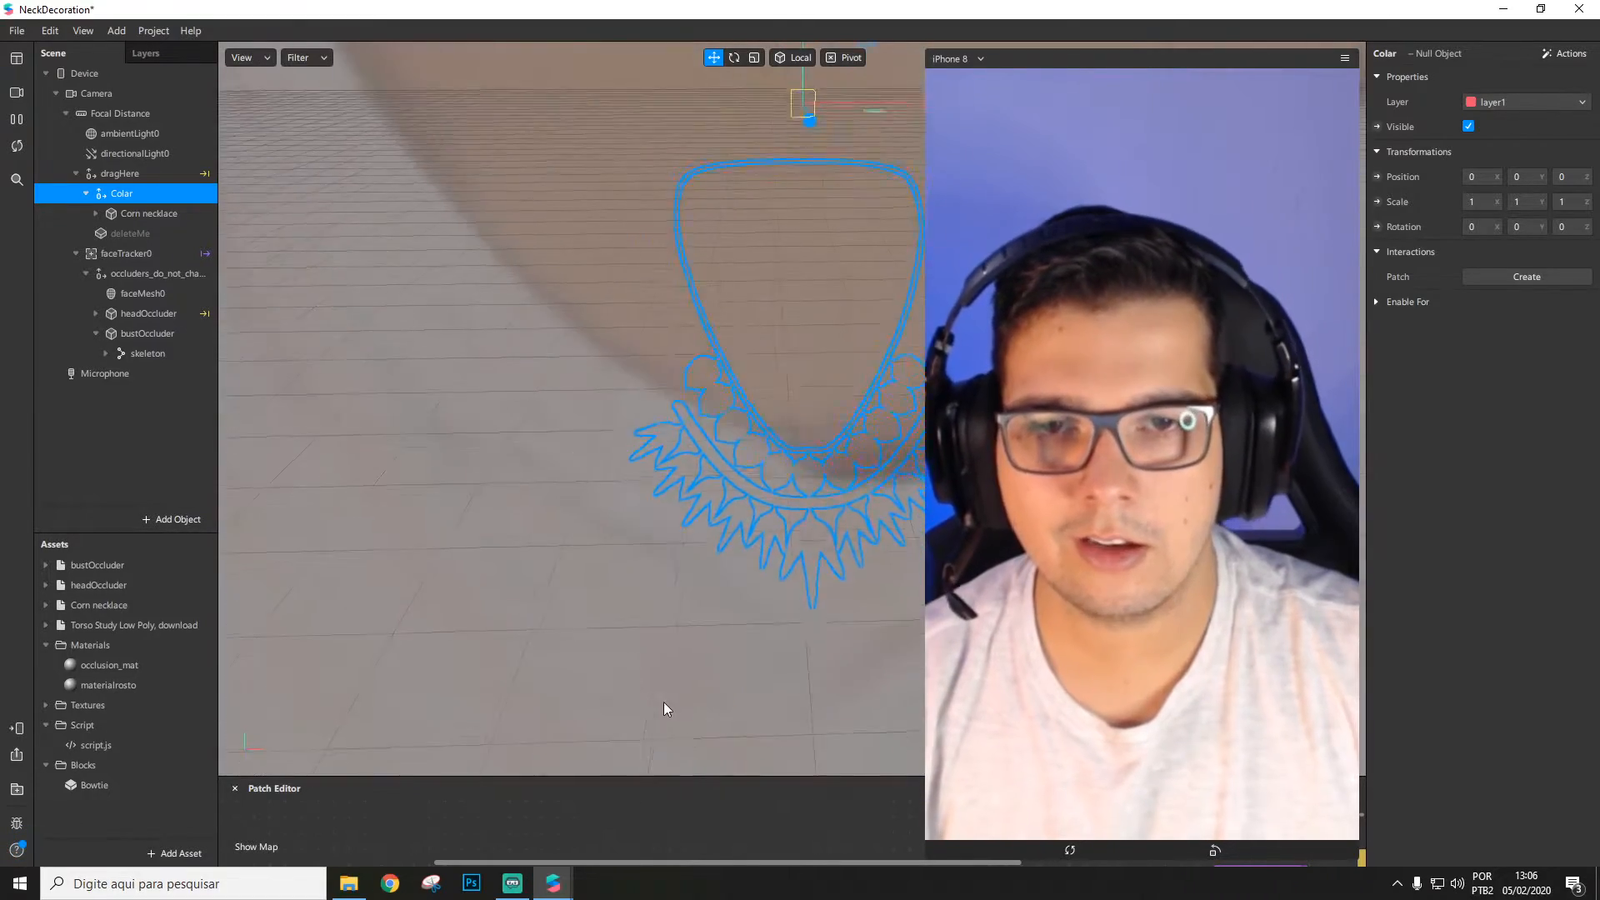
pyautogui.scroll(-4, 718, 525)
pyautogui.keyDown('alt'); pyautogui.moveTo(718, 524); pyautogui.dragTo(825, 434); pyautogui.keyUp('alt')
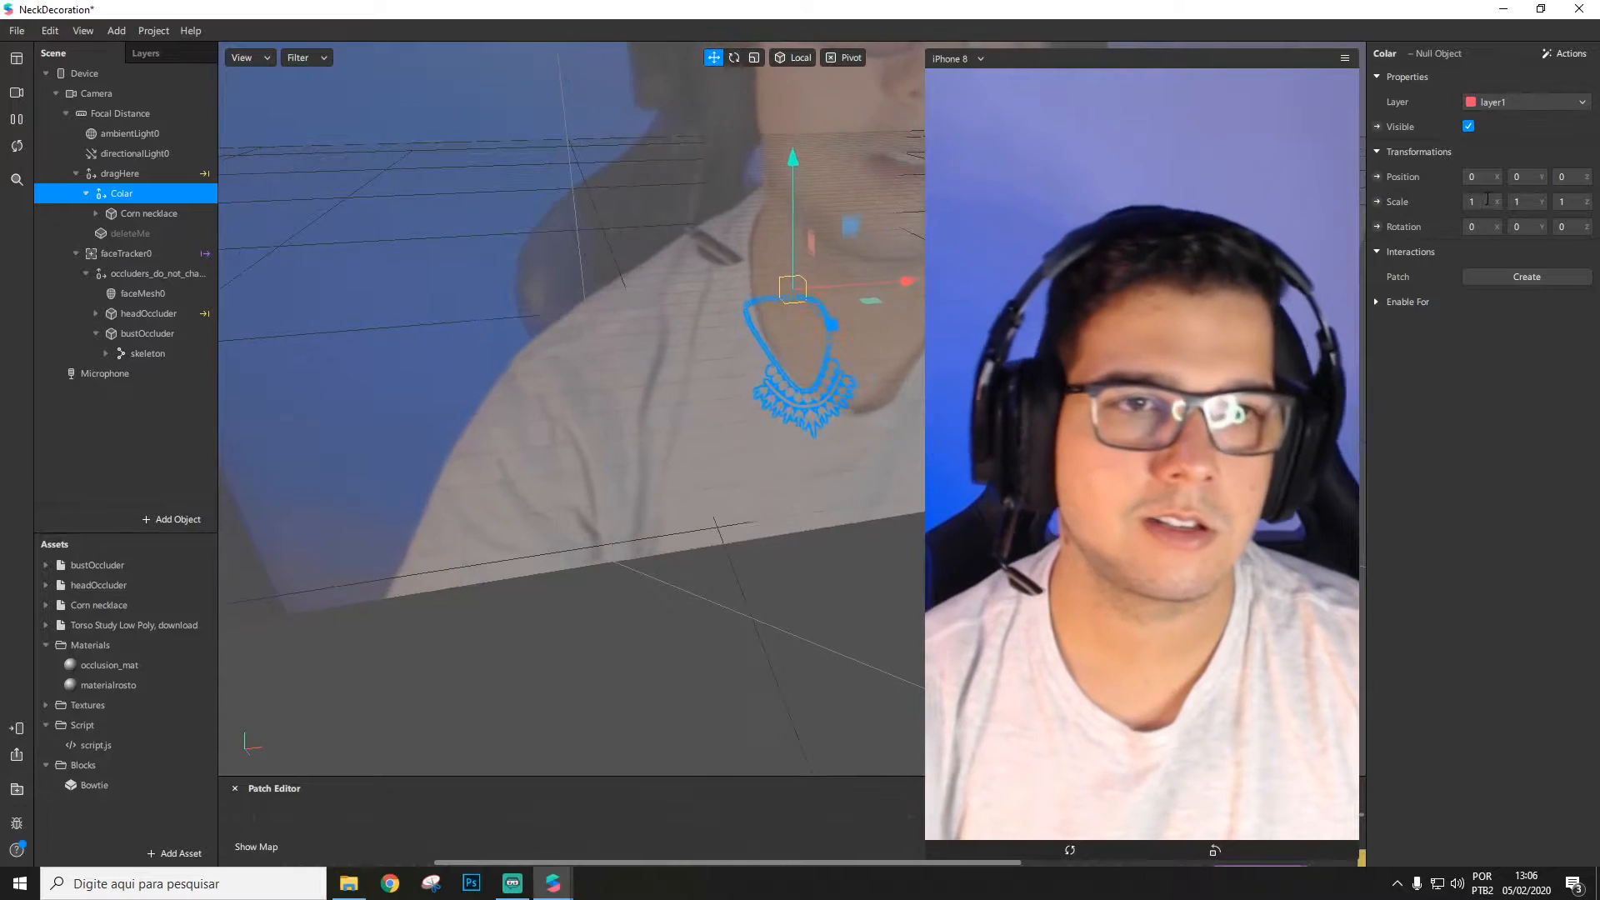
pyautogui.click(1474, 202)
pyautogui.write('2')
pyautogui.press('Tab')
pyautogui.write('2')
pyautogui.press('Return')
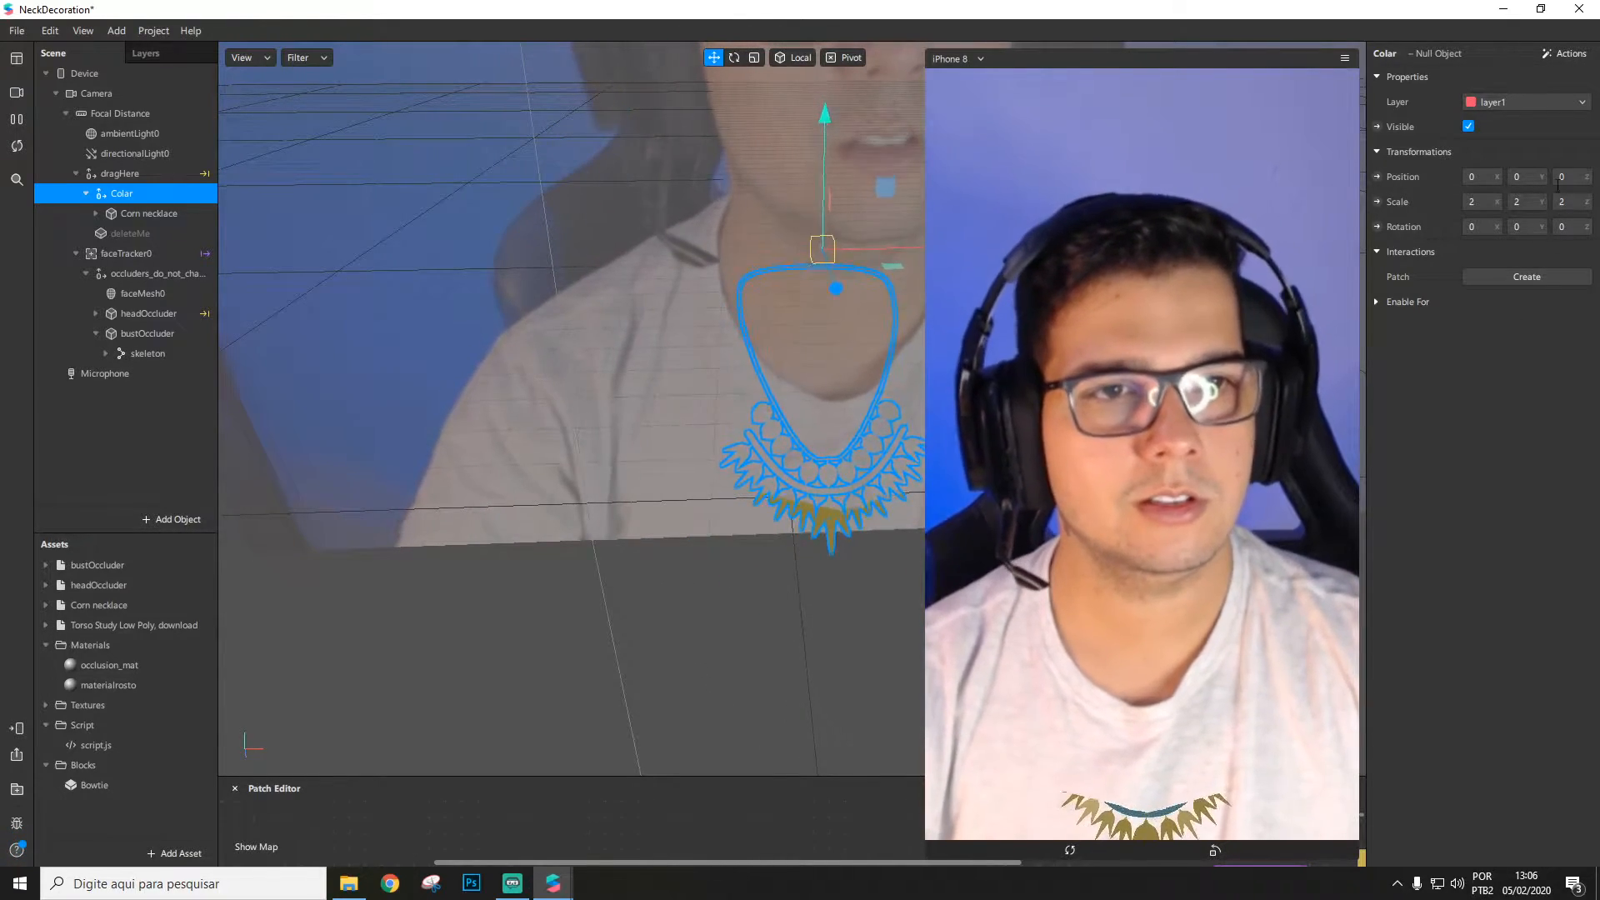
# Step: Set the position of Colar to 0,12 on Y and 0,1 on Z
pyautogui.write(',1')
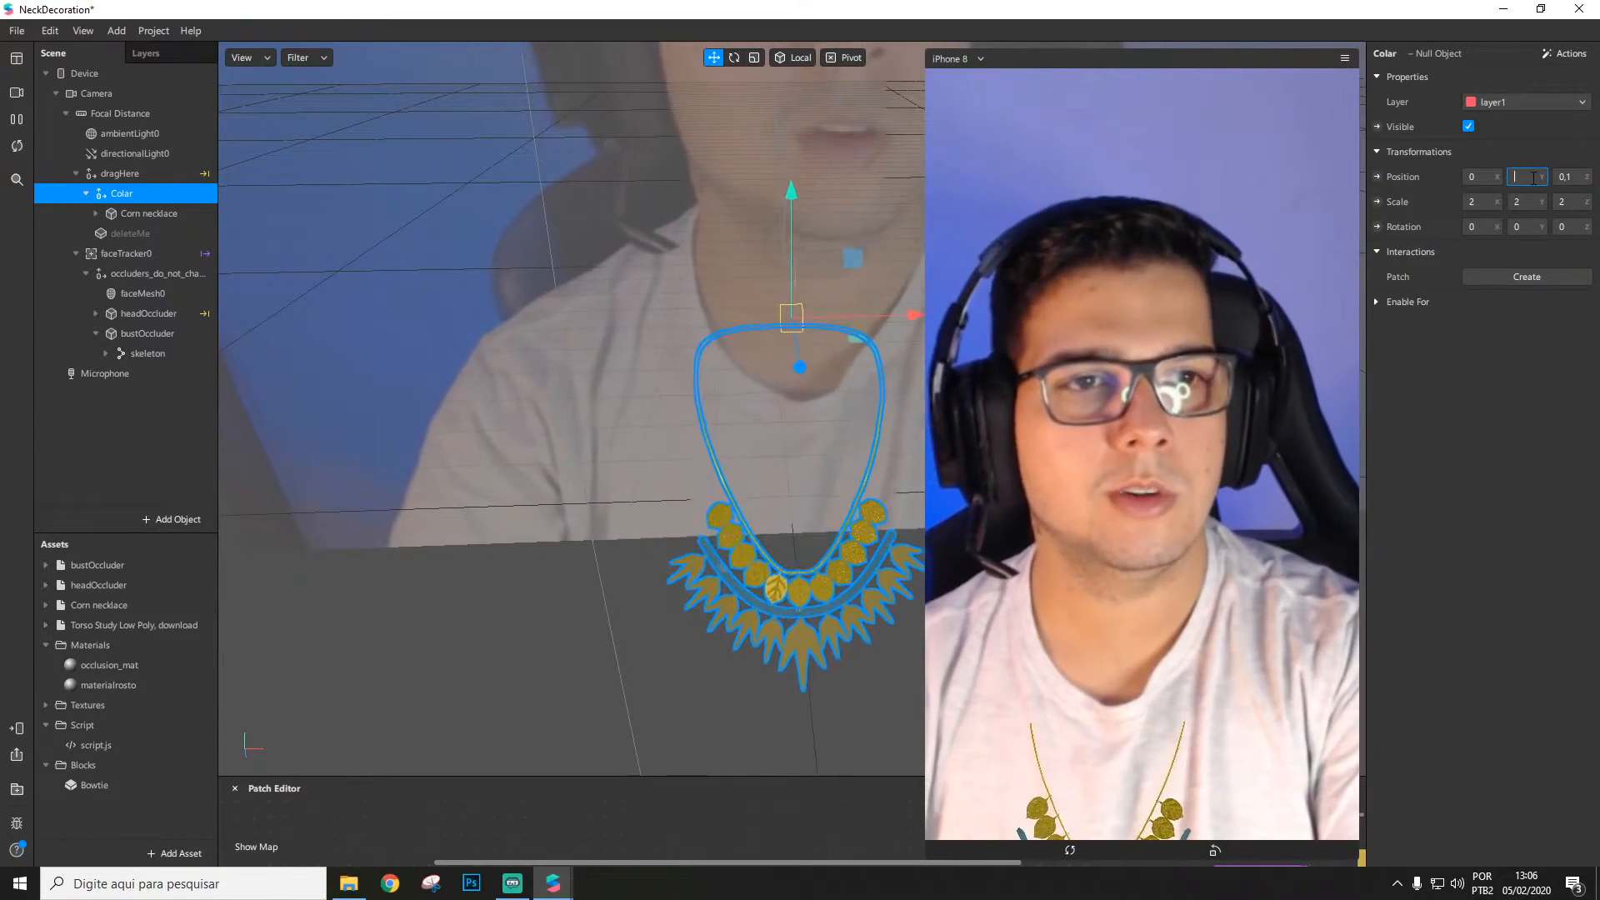
pyautogui.write(',1')
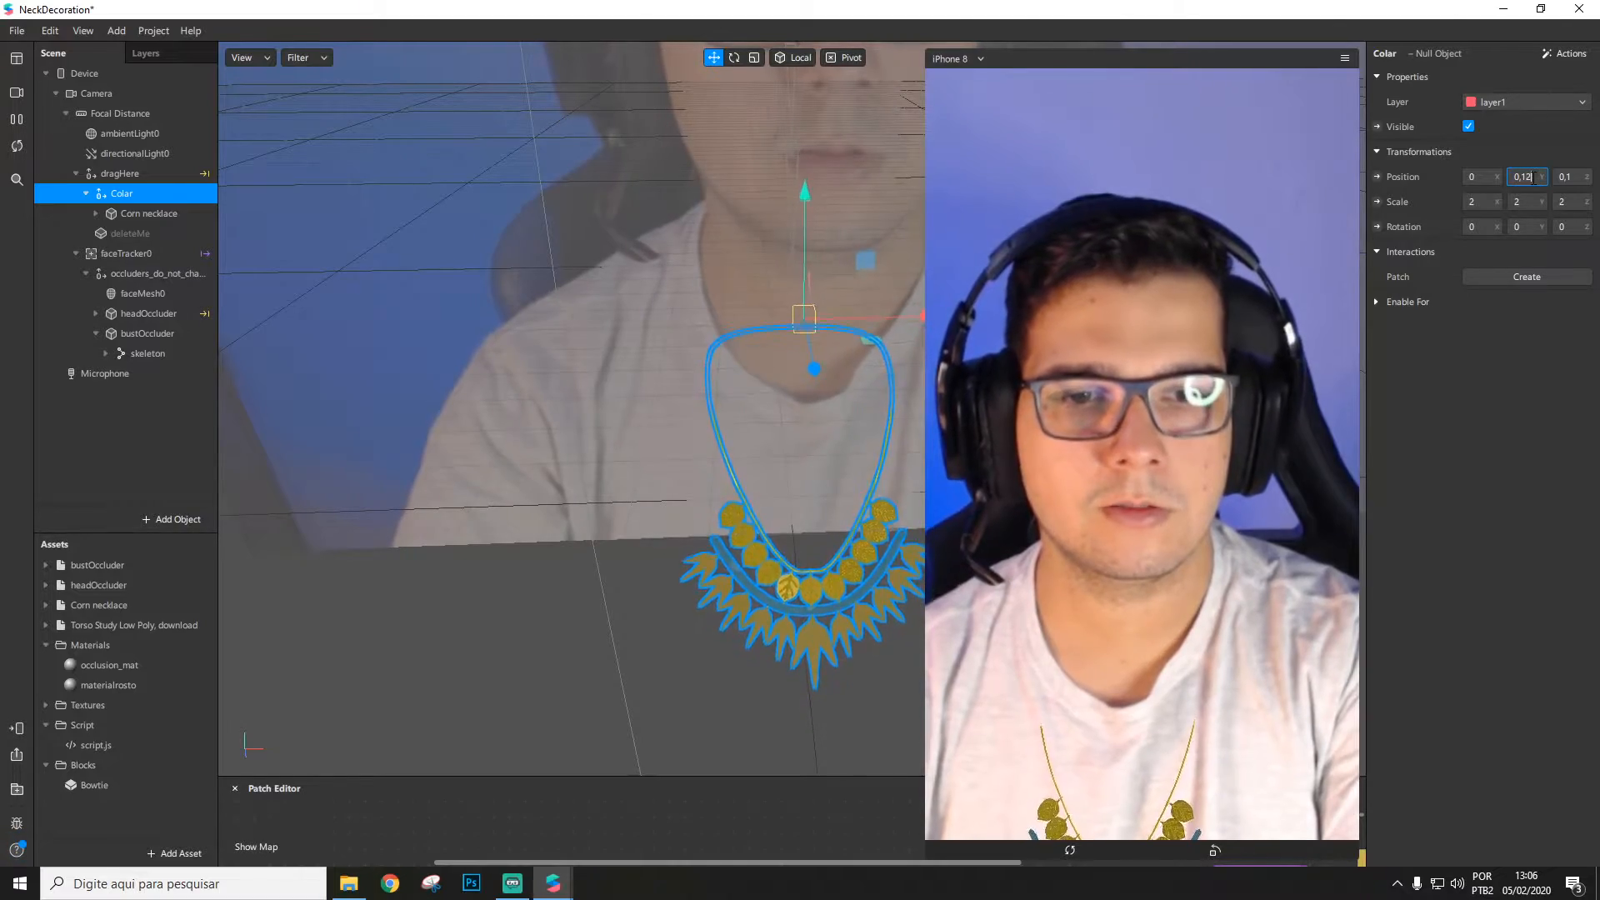
pyautogui.write('2')
pyautogui.press('Return')
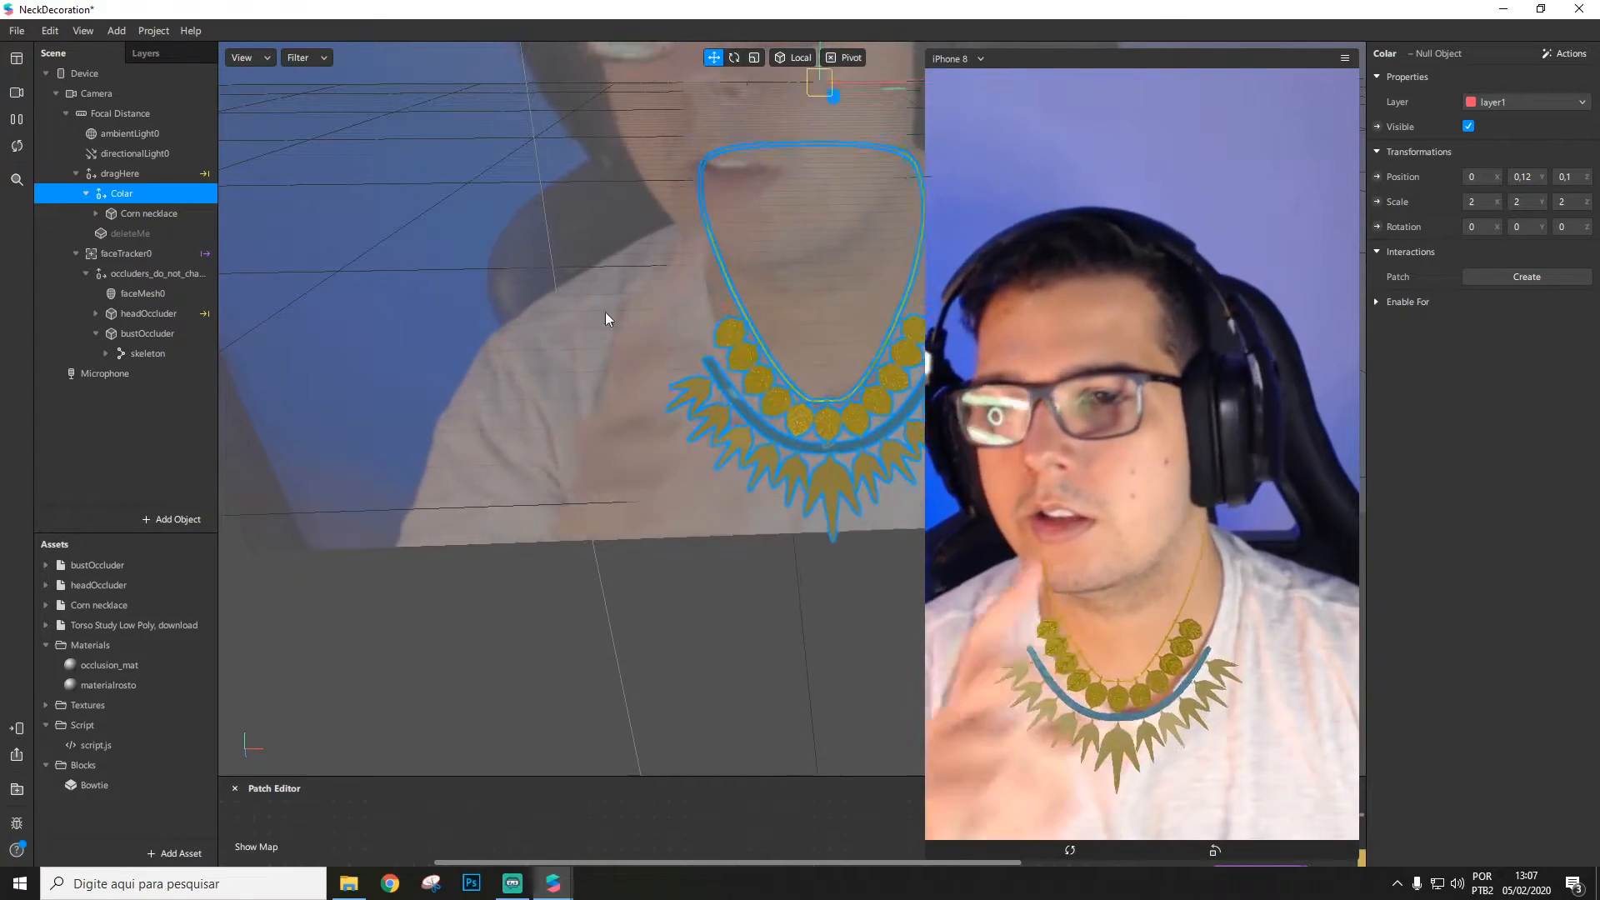
# Step: Add a face mesh under faceTracker0, assign it the materialrosto material, and check the material's texture settings
pyautogui.rightClick(130, 408)
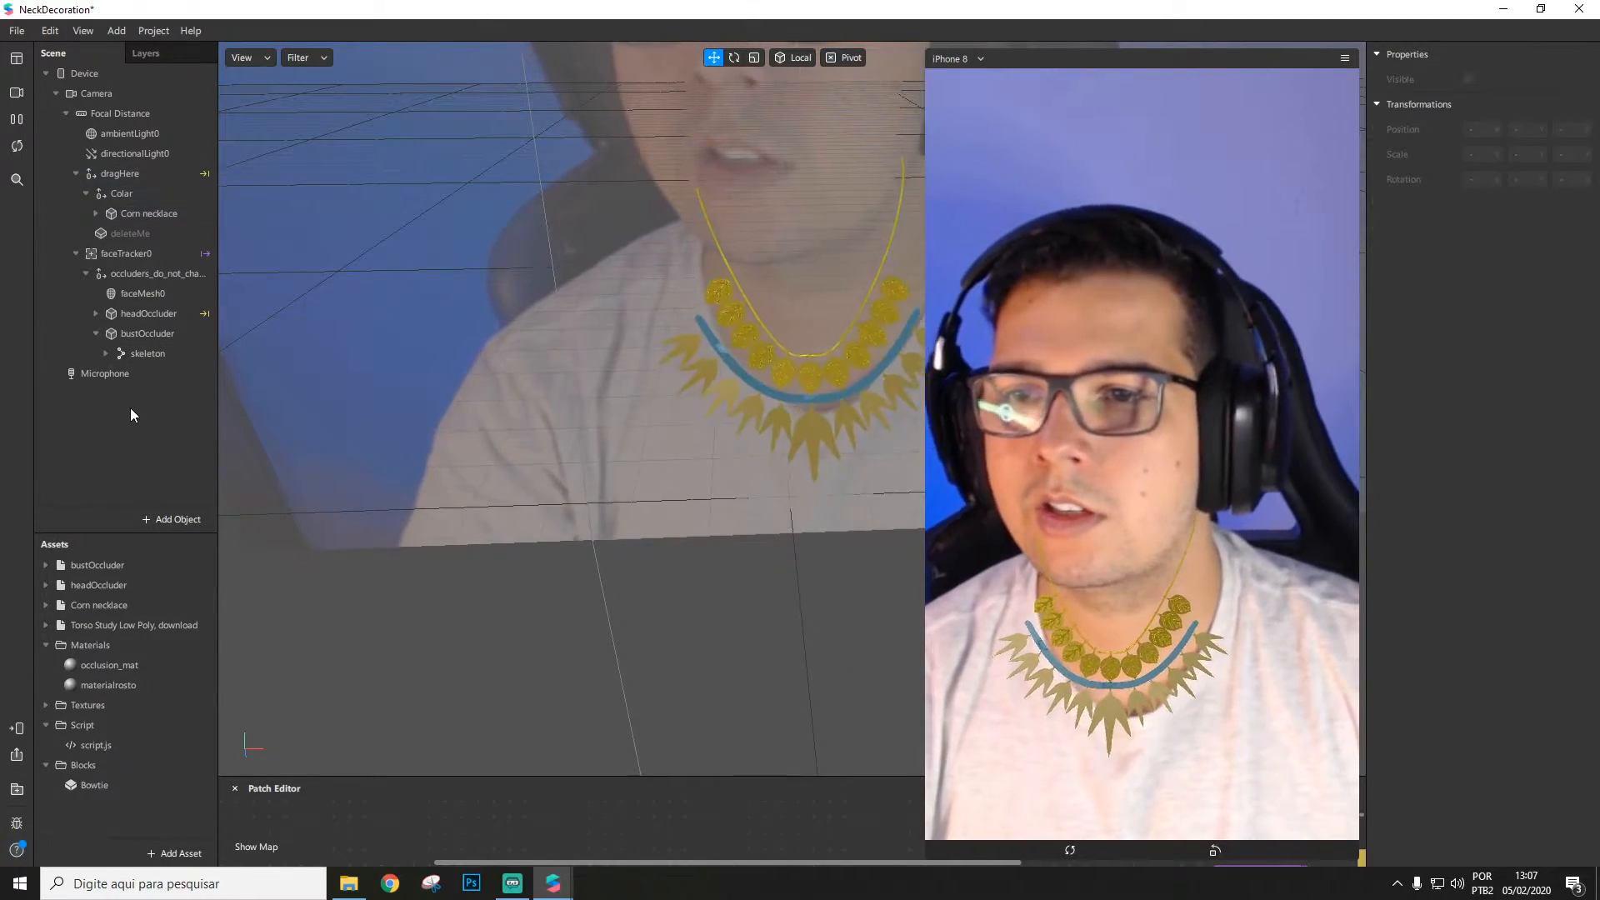
pyautogui.rightClick(123, 255)
pyautogui.moveTo(151, 265)
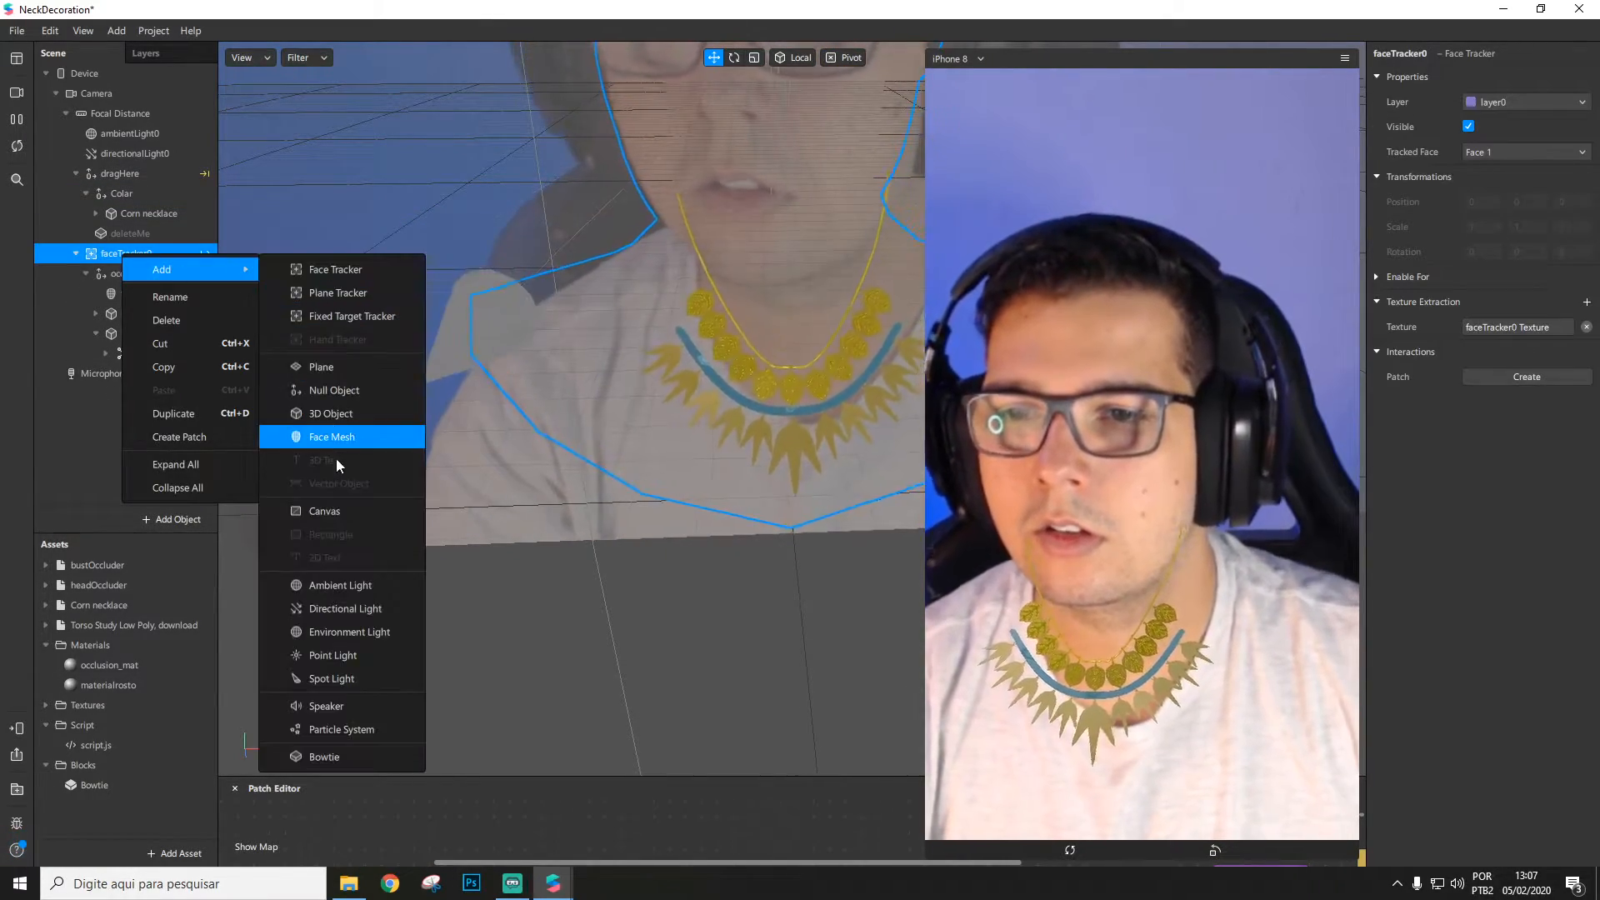
pyautogui.click(348, 439)
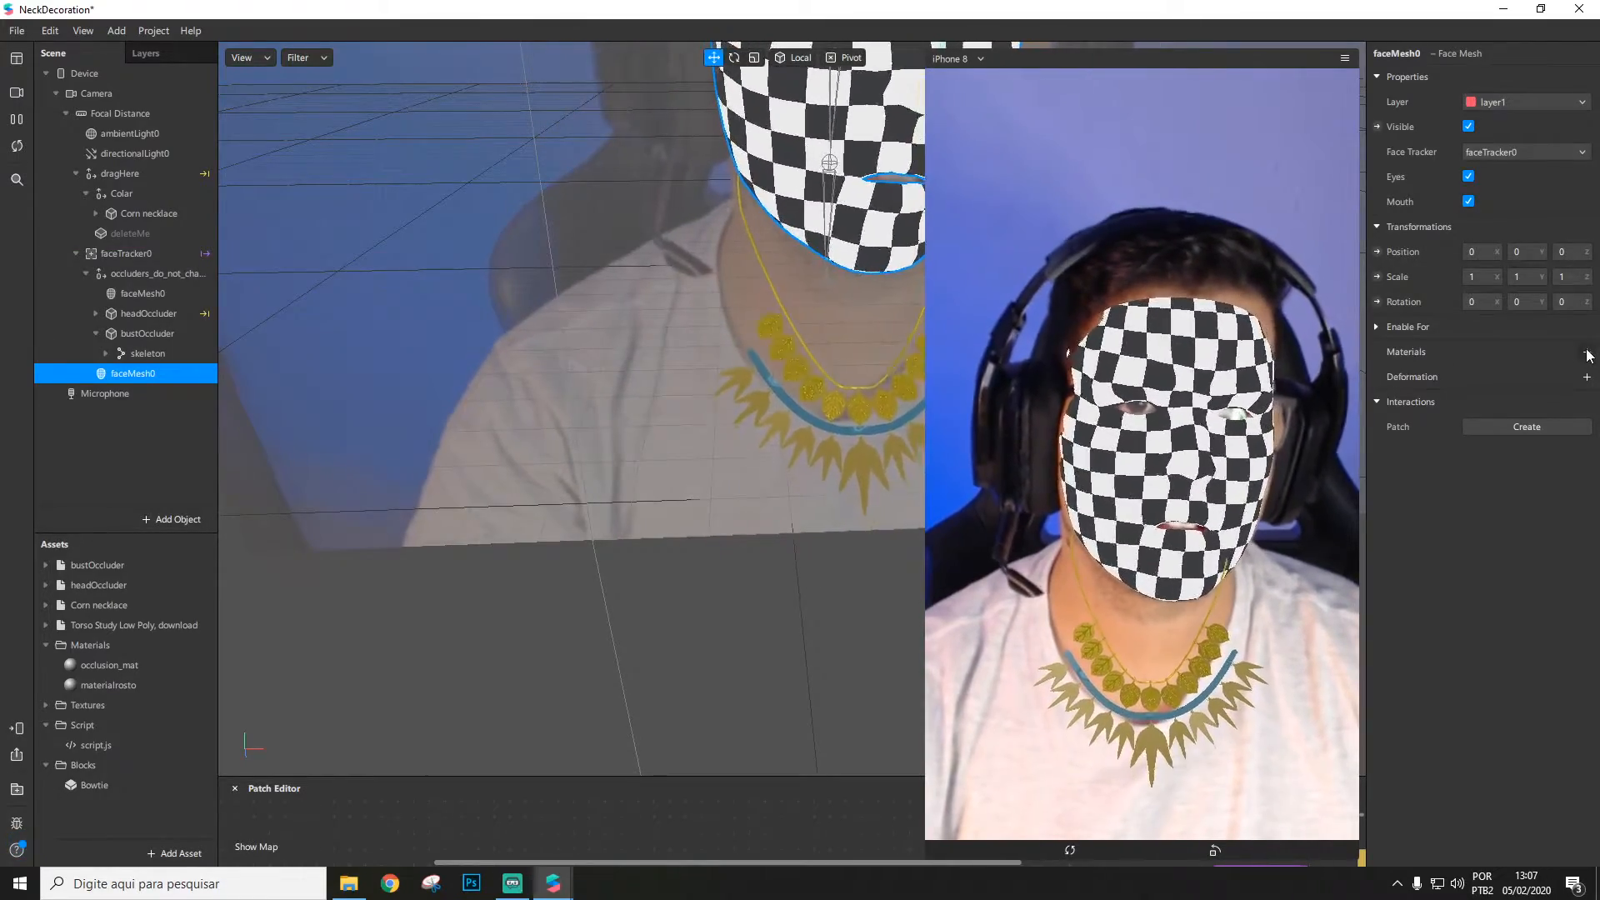
pyautogui.click(1587, 354)
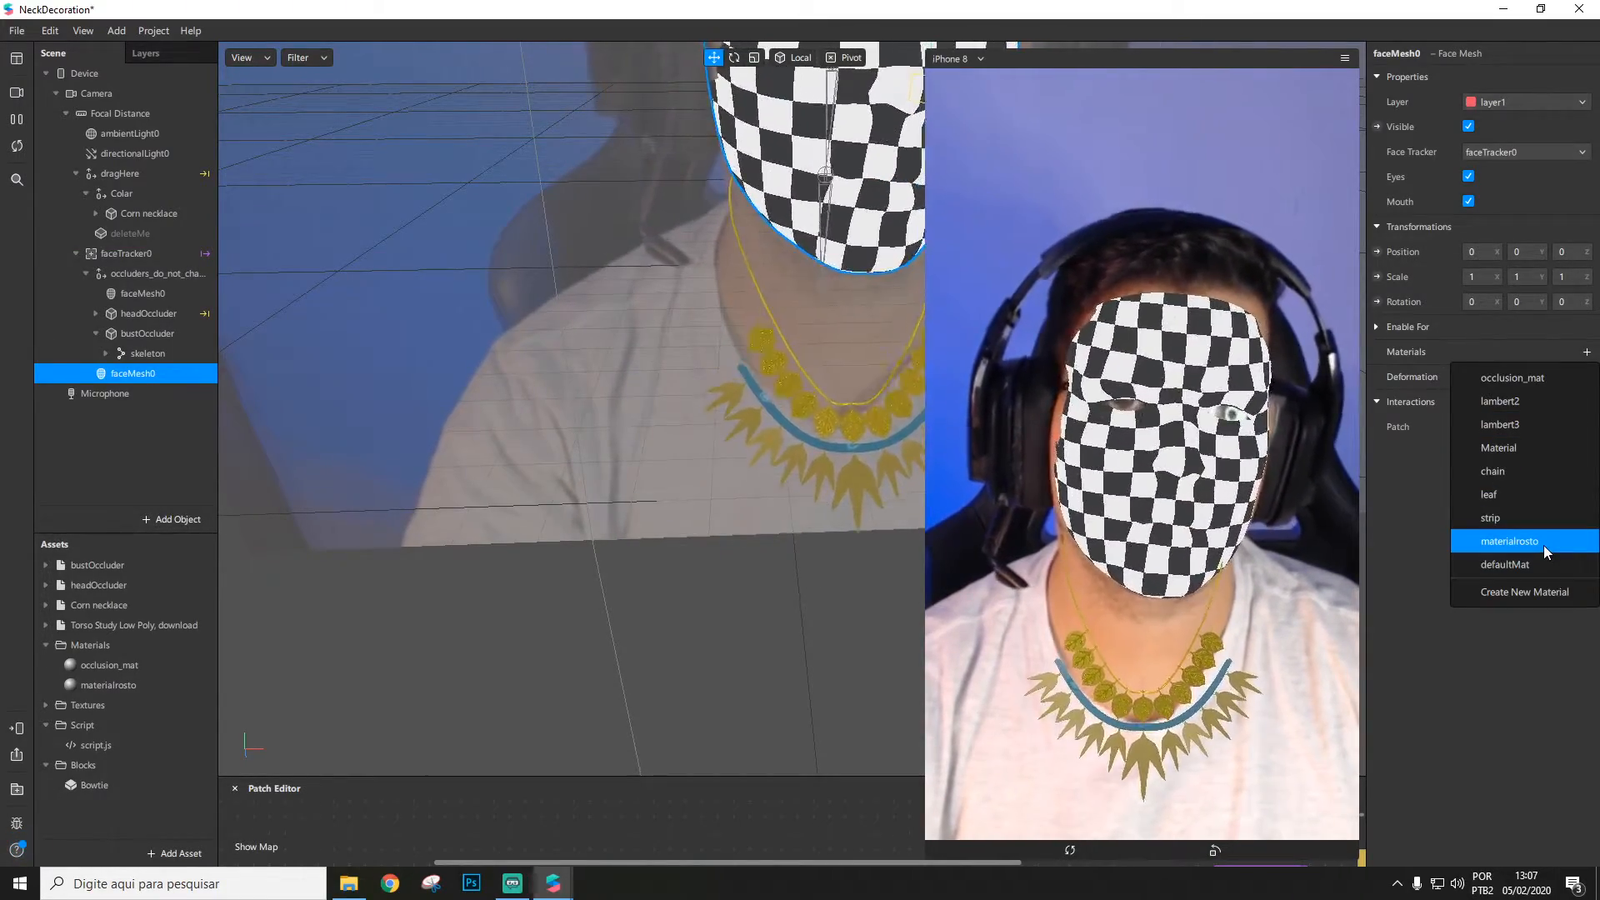
pyautogui.click(1510, 542)
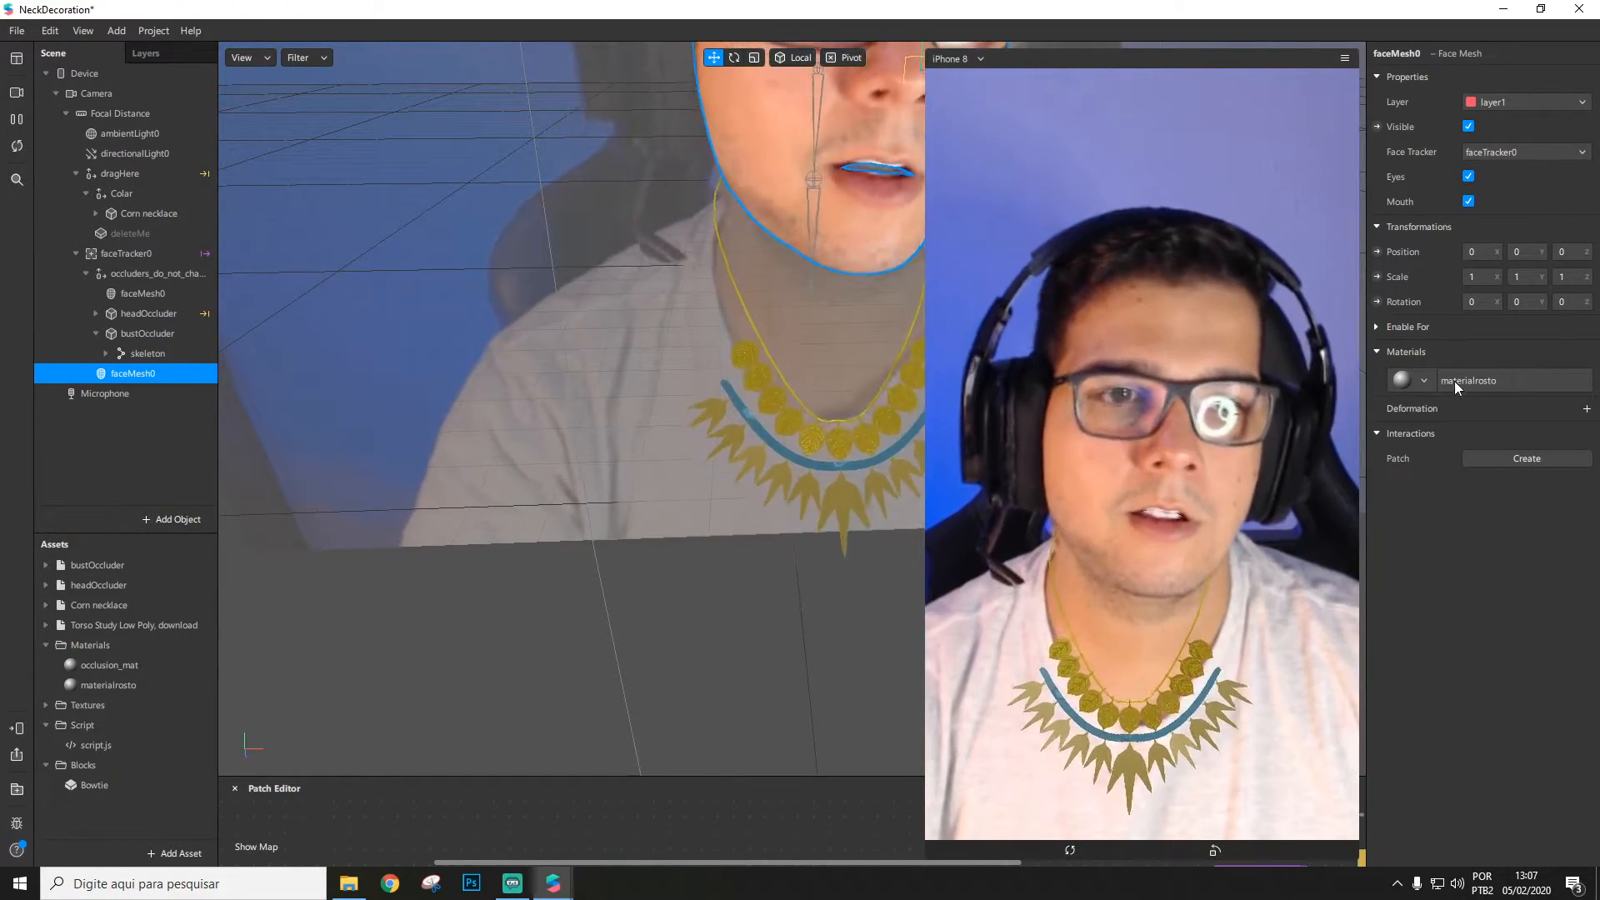
pyautogui.click(1456, 382)
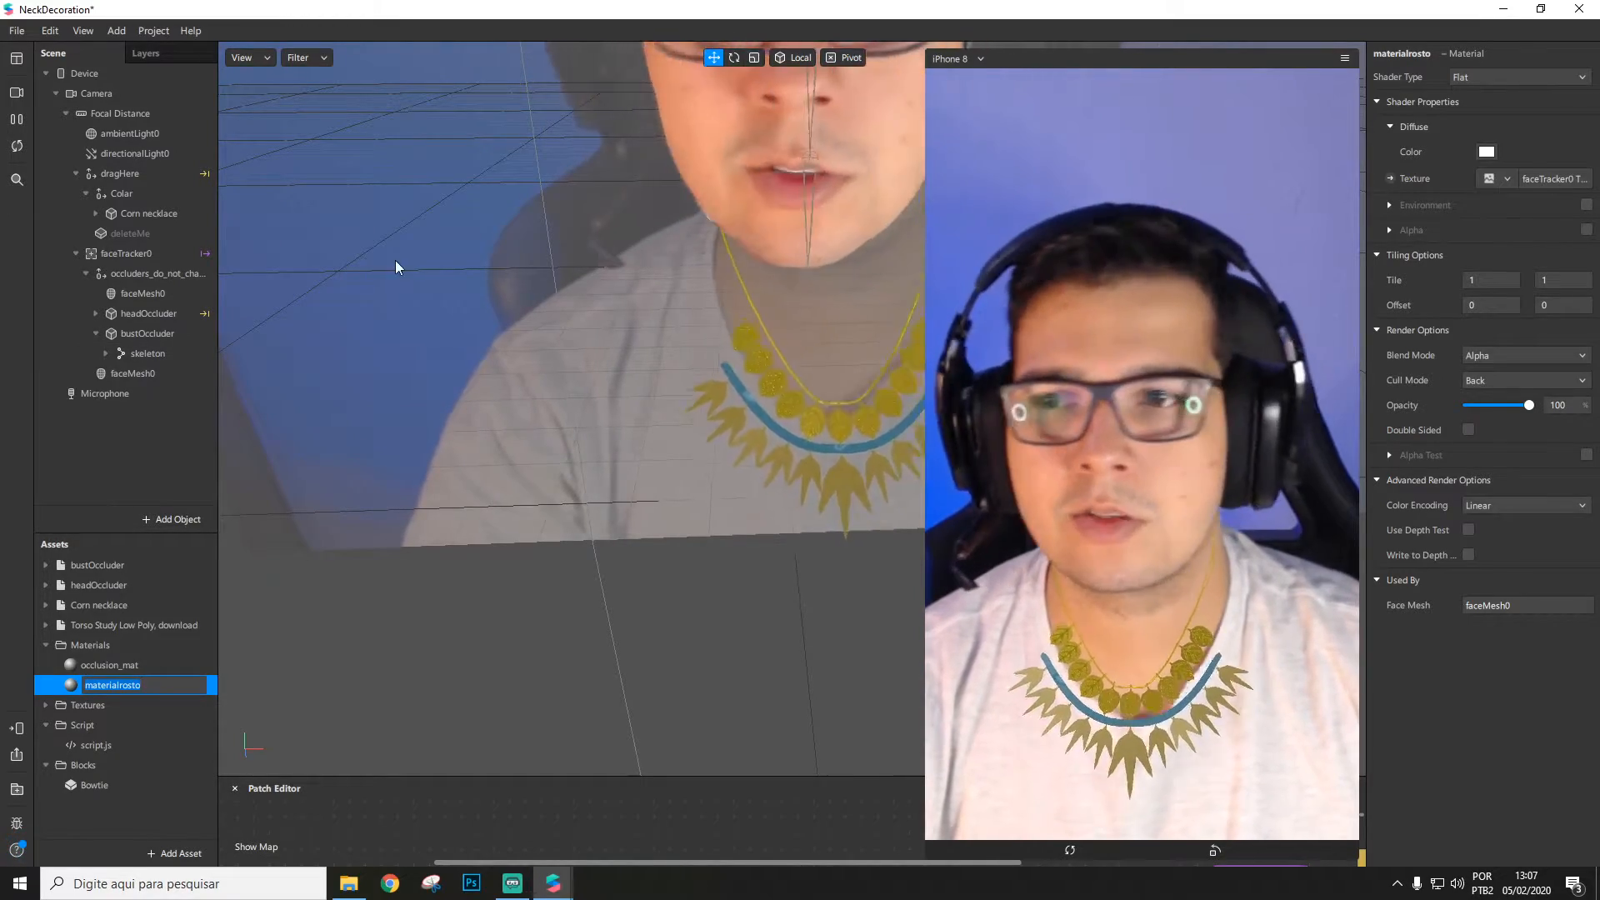
pyautogui.click(127, 254)
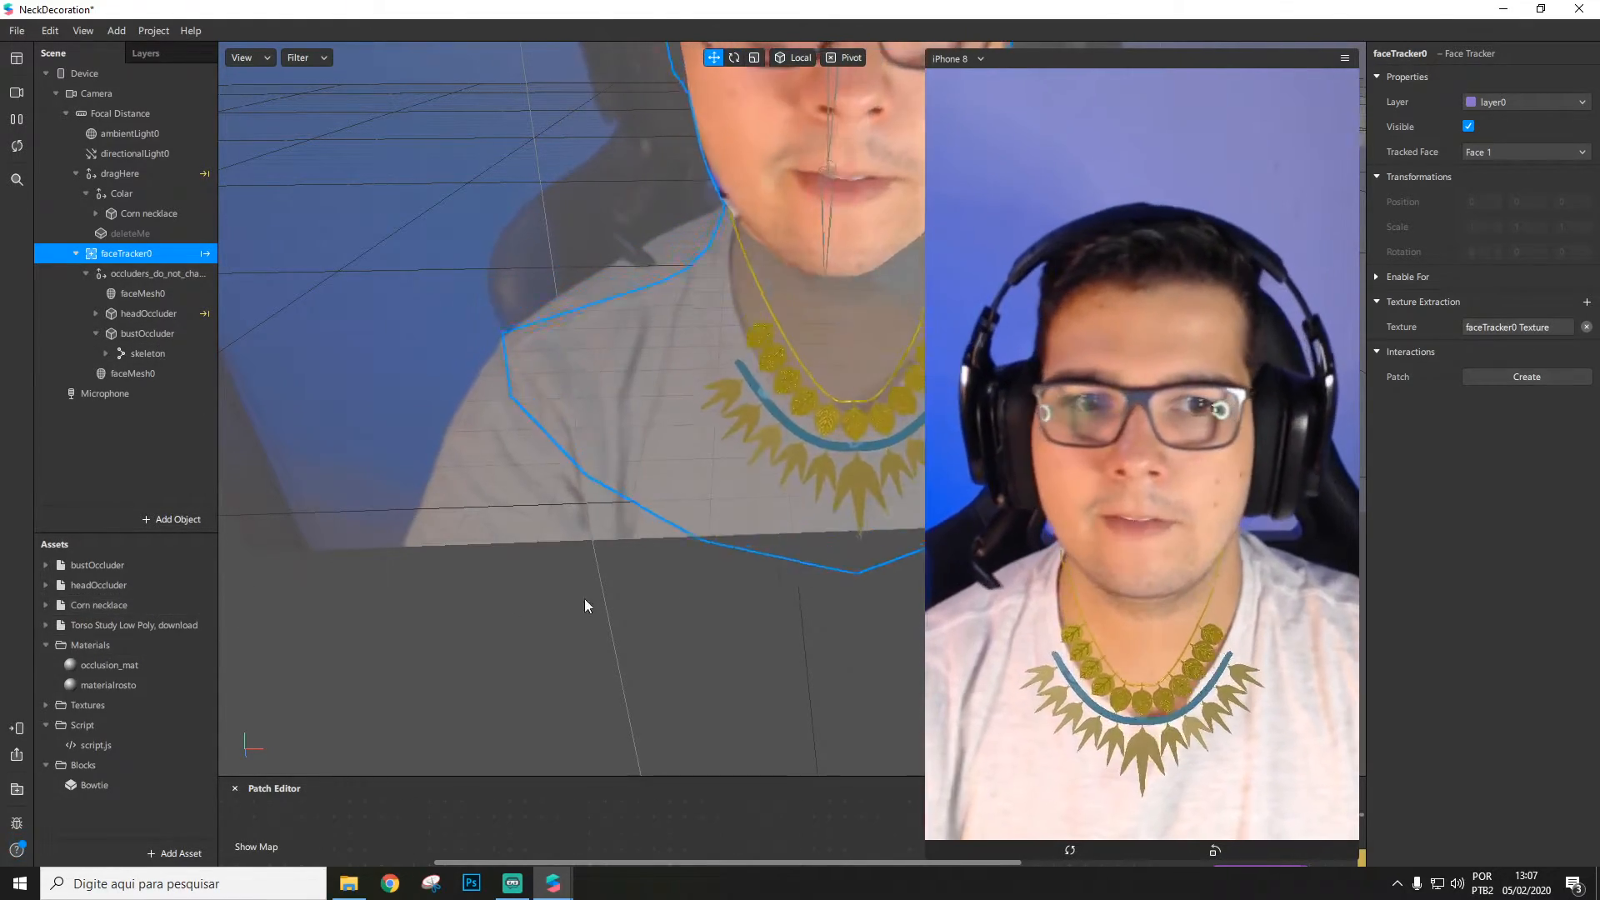
# Step: Rename the new face mesh as faceMeshrosto
pyautogui.click(119, 380)
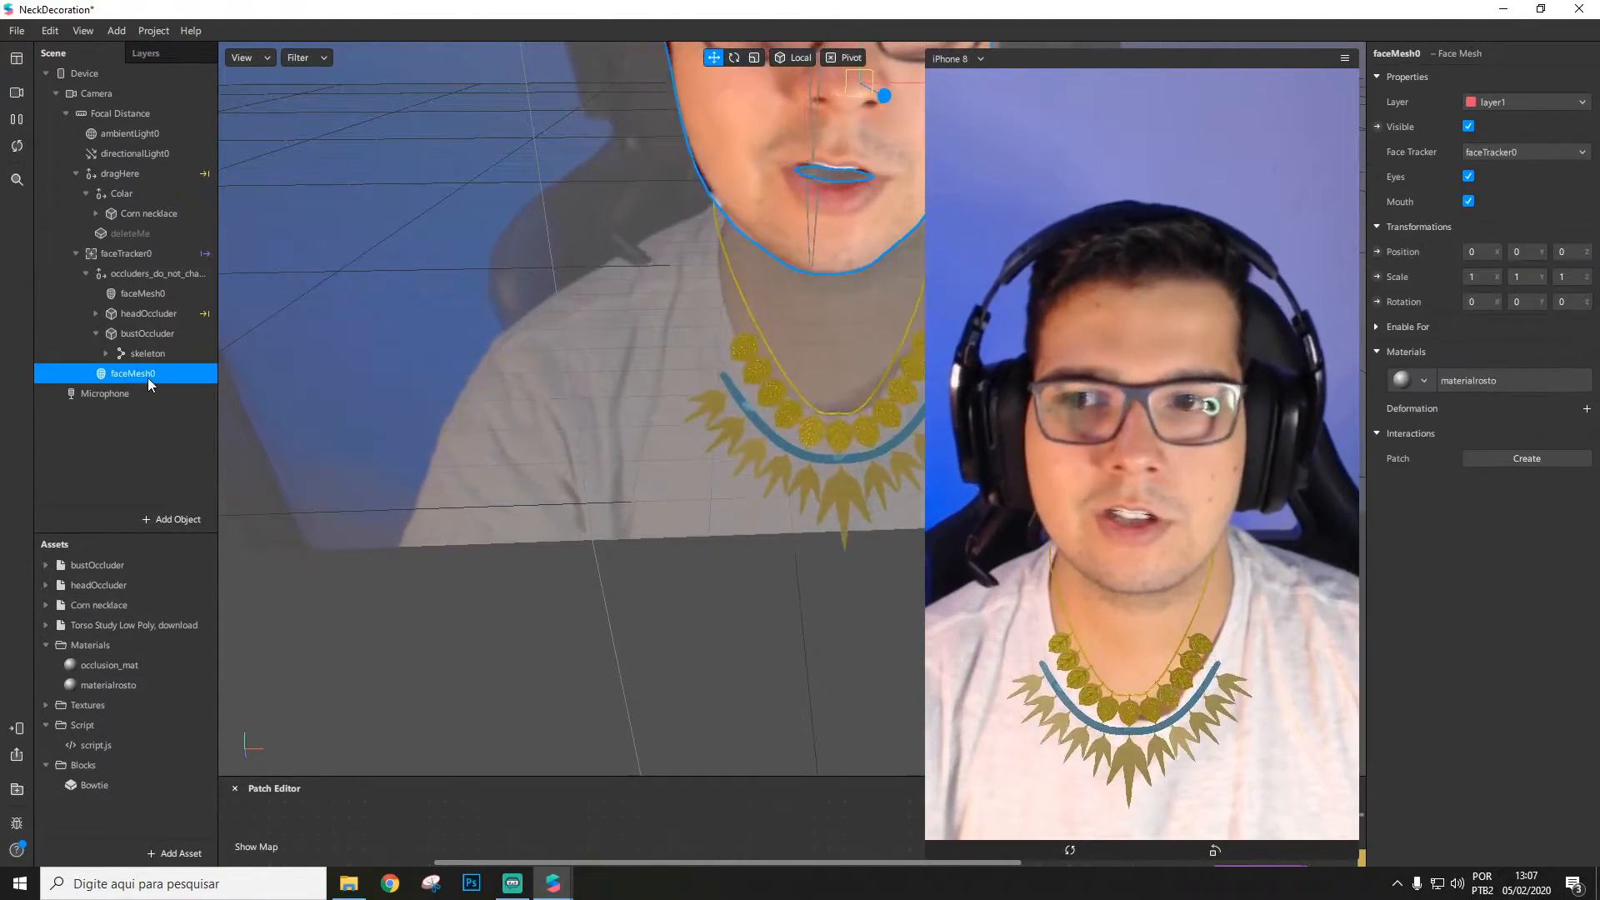
pyautogui.doubleClick(155, 377)
pyautogui.click(158, 375)
pyautogui.press('BackSpace')
pyautogui.write('rosto')
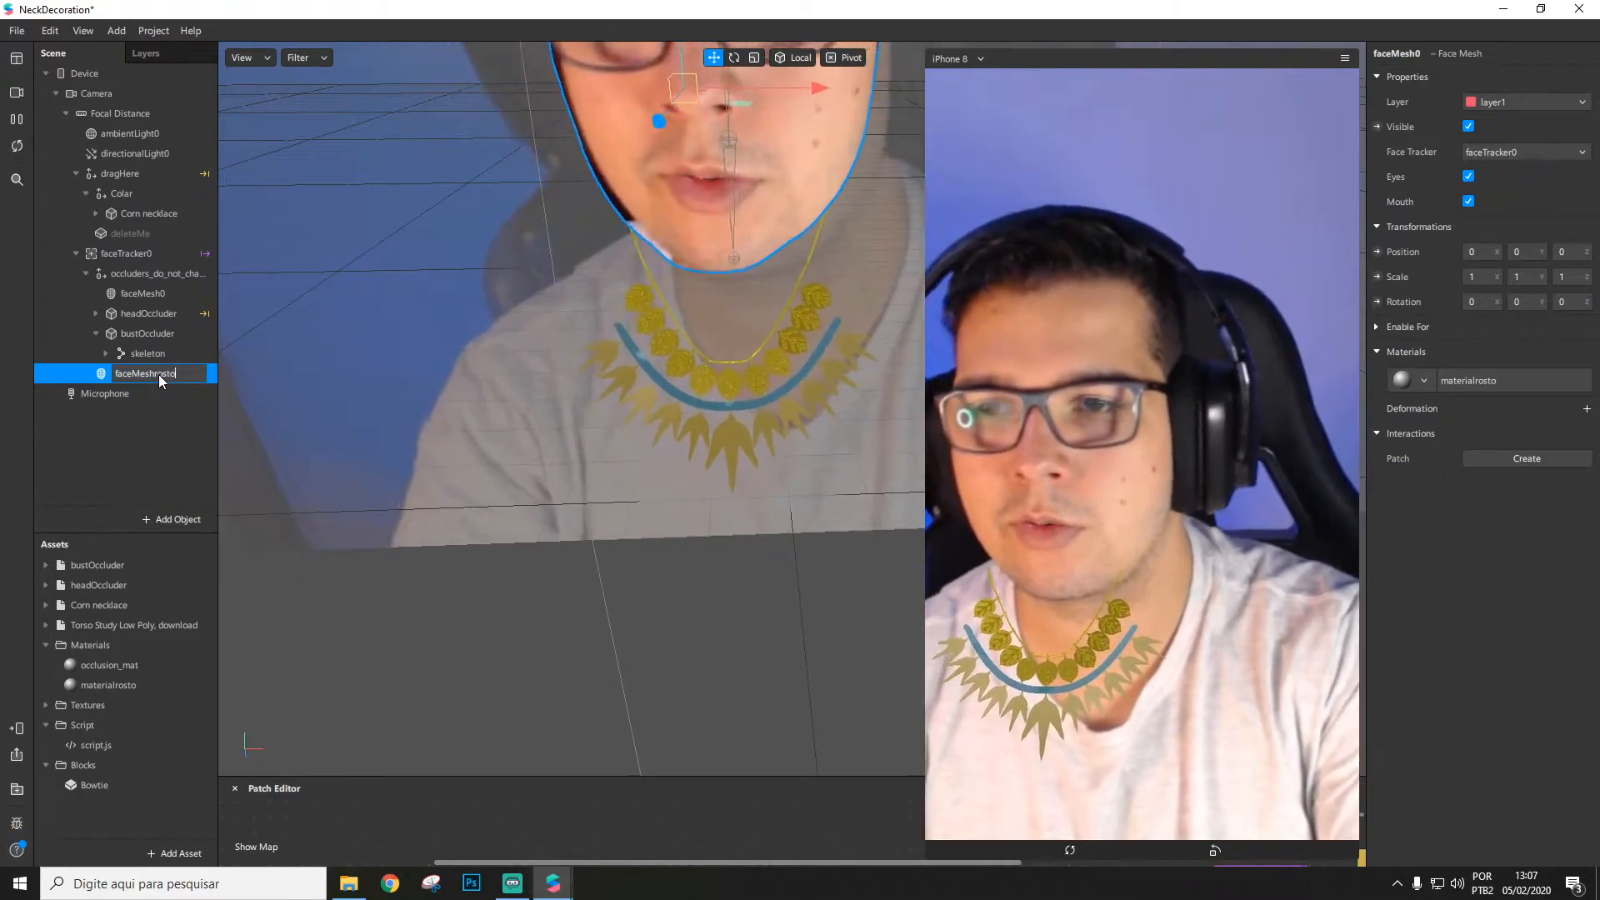
pyautogui.press('Return')
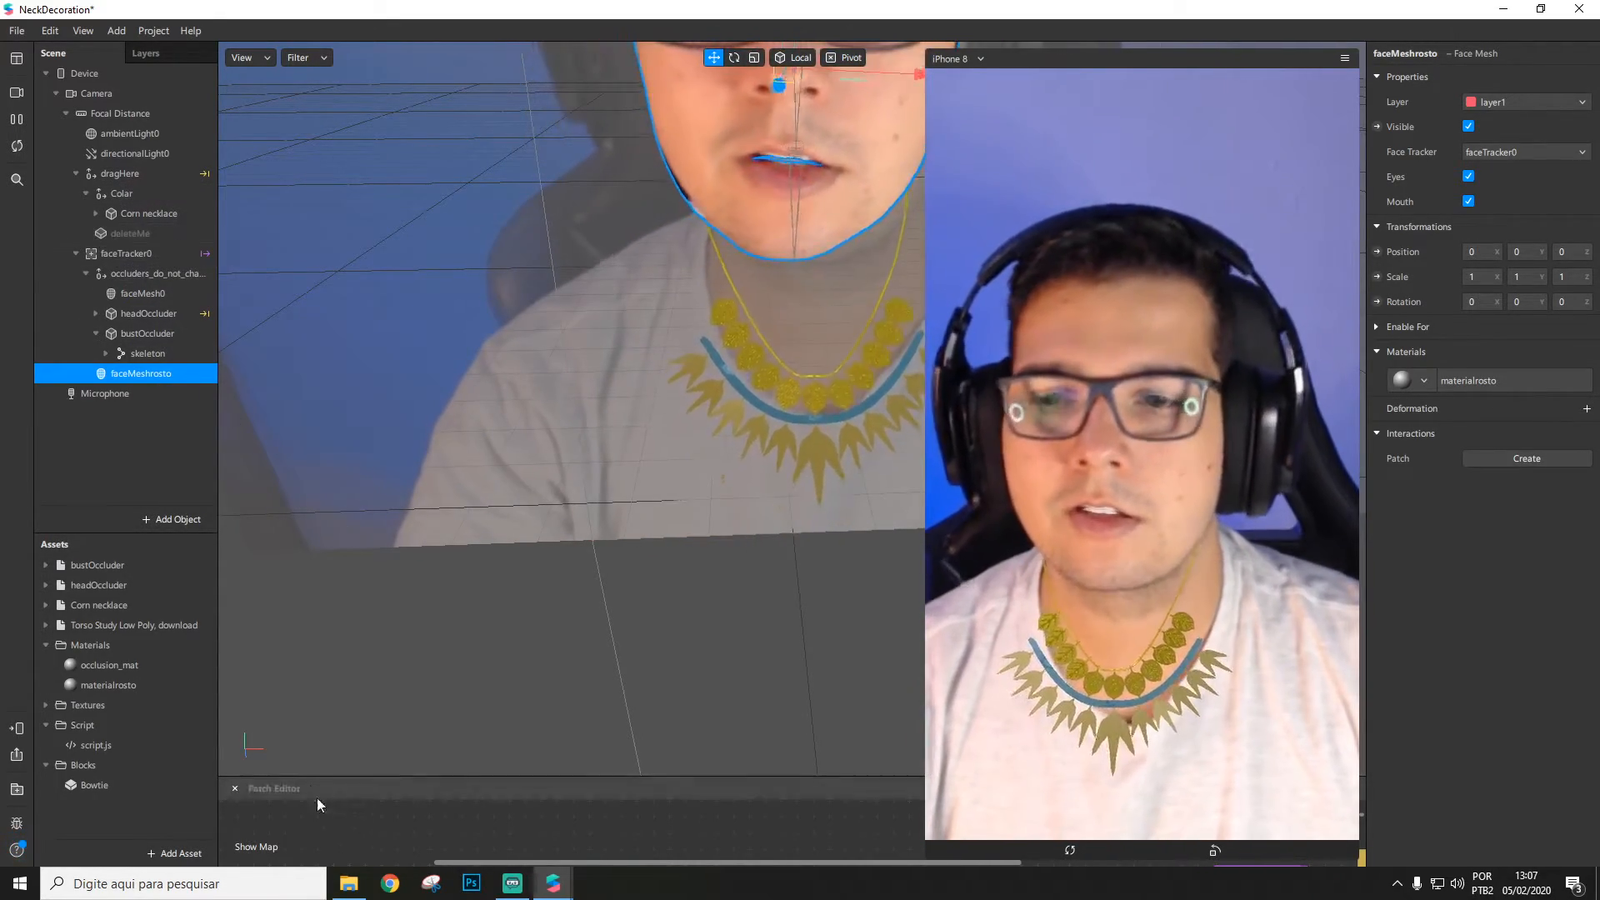
# Step: View the Torso Study Low Poly model page in the AR Library and return to the project
pyautogui.moveTo(552, 882)
pyautogui.click(582, 815)
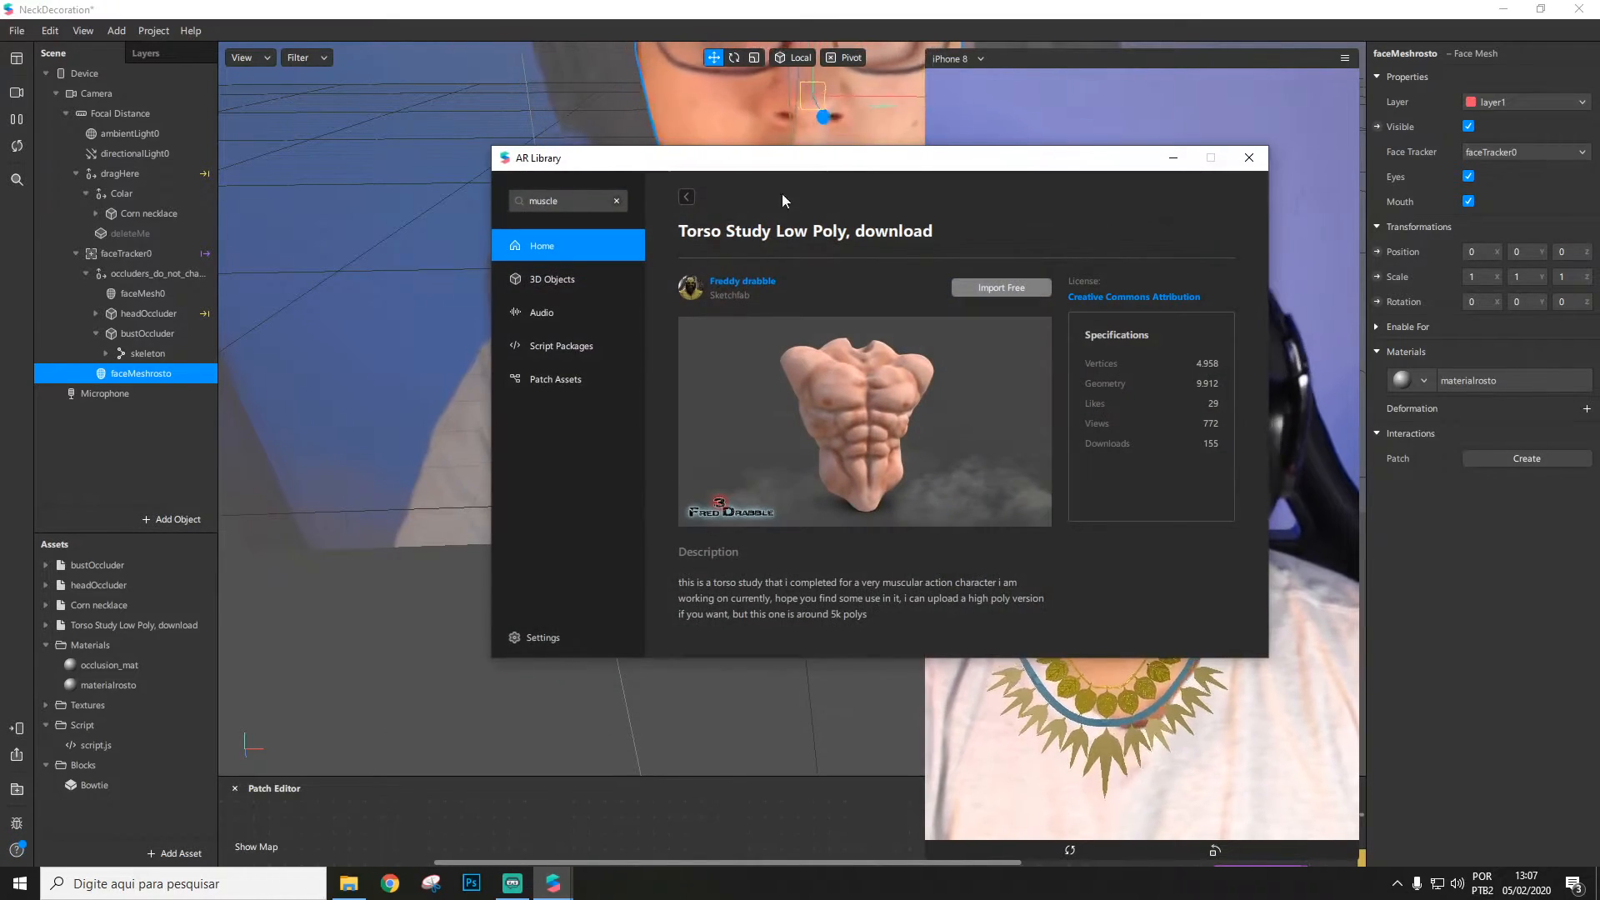
pyautogui.moveTo(881, 171); pyautogui.dragTo(718, 202)
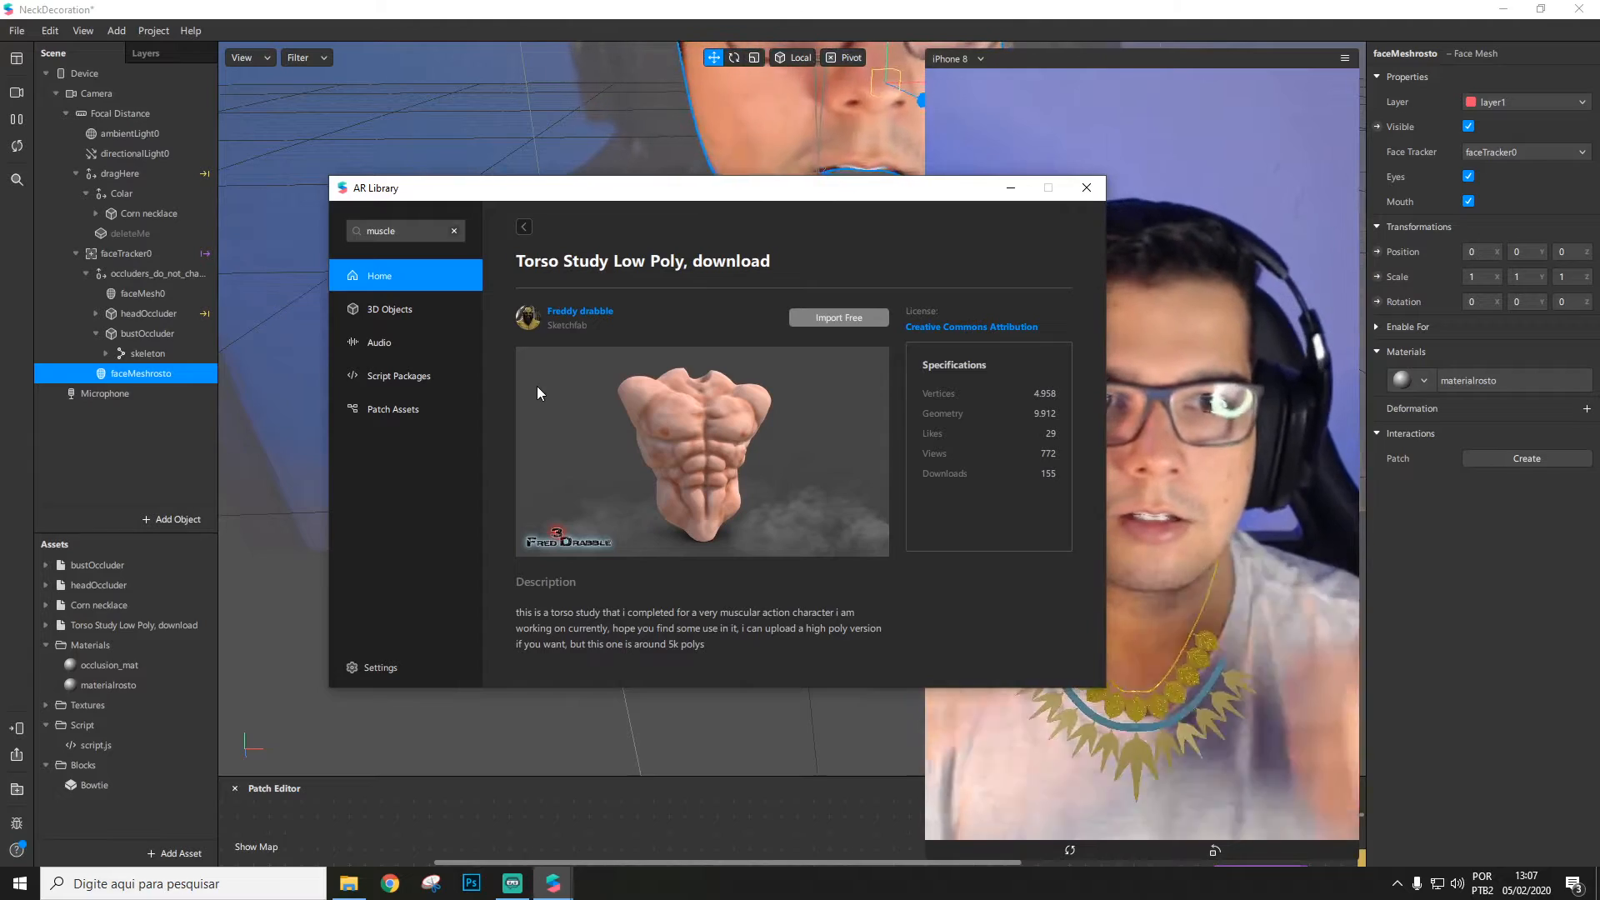
pyautogui.click(144, 442)
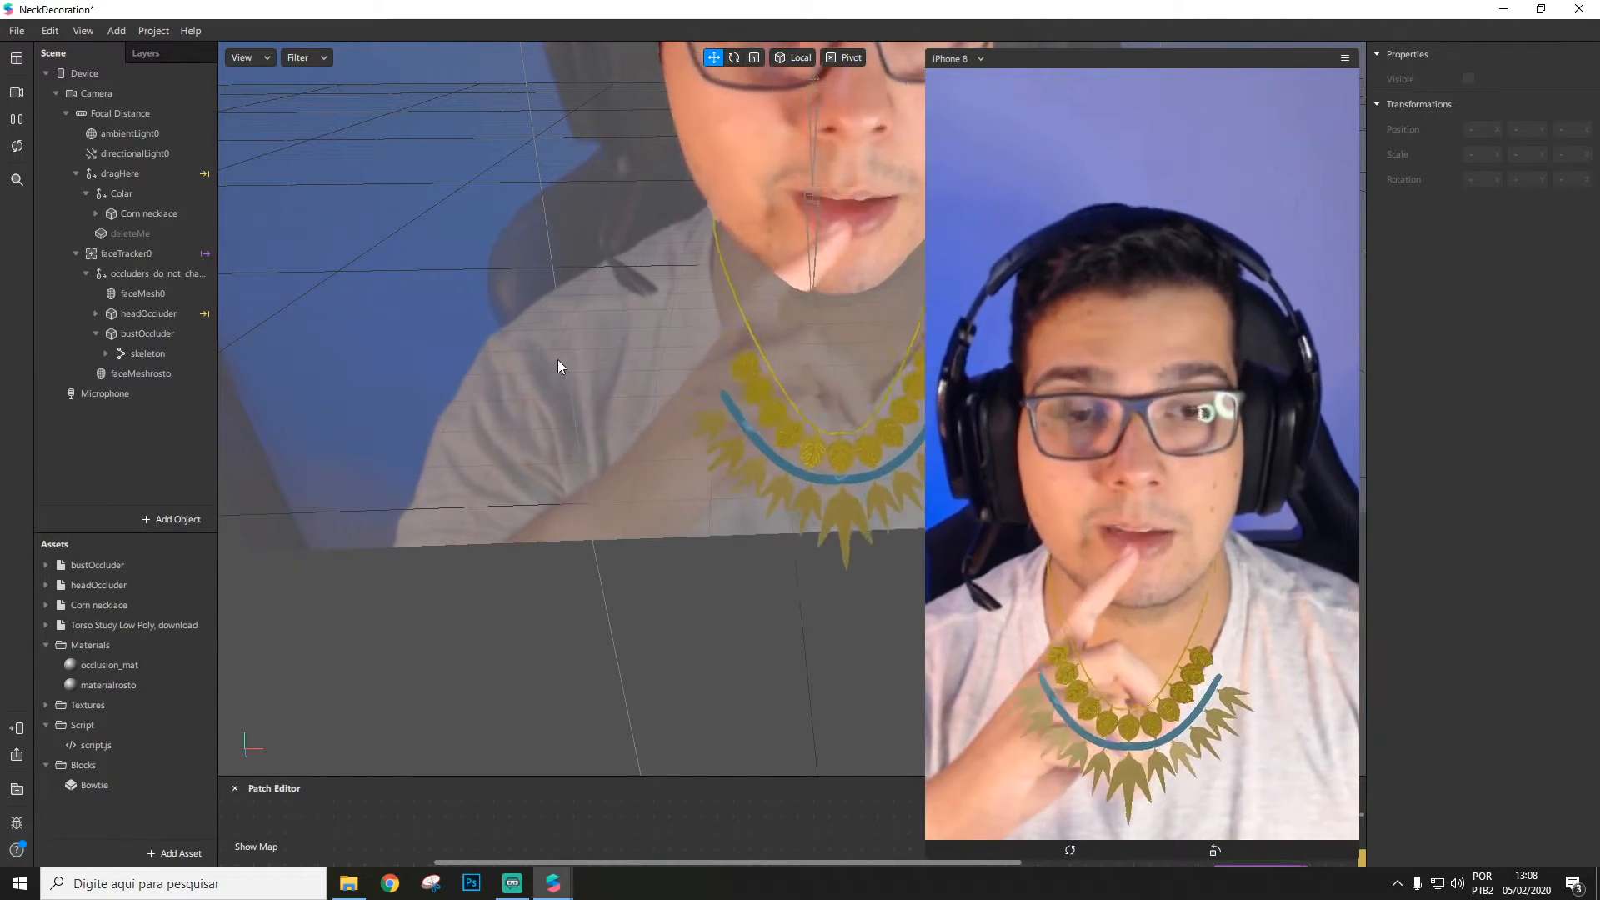
# Step: Disable the Eyes and Mouth openings on faceMeshrosto
pyautogui.click(174, 373)
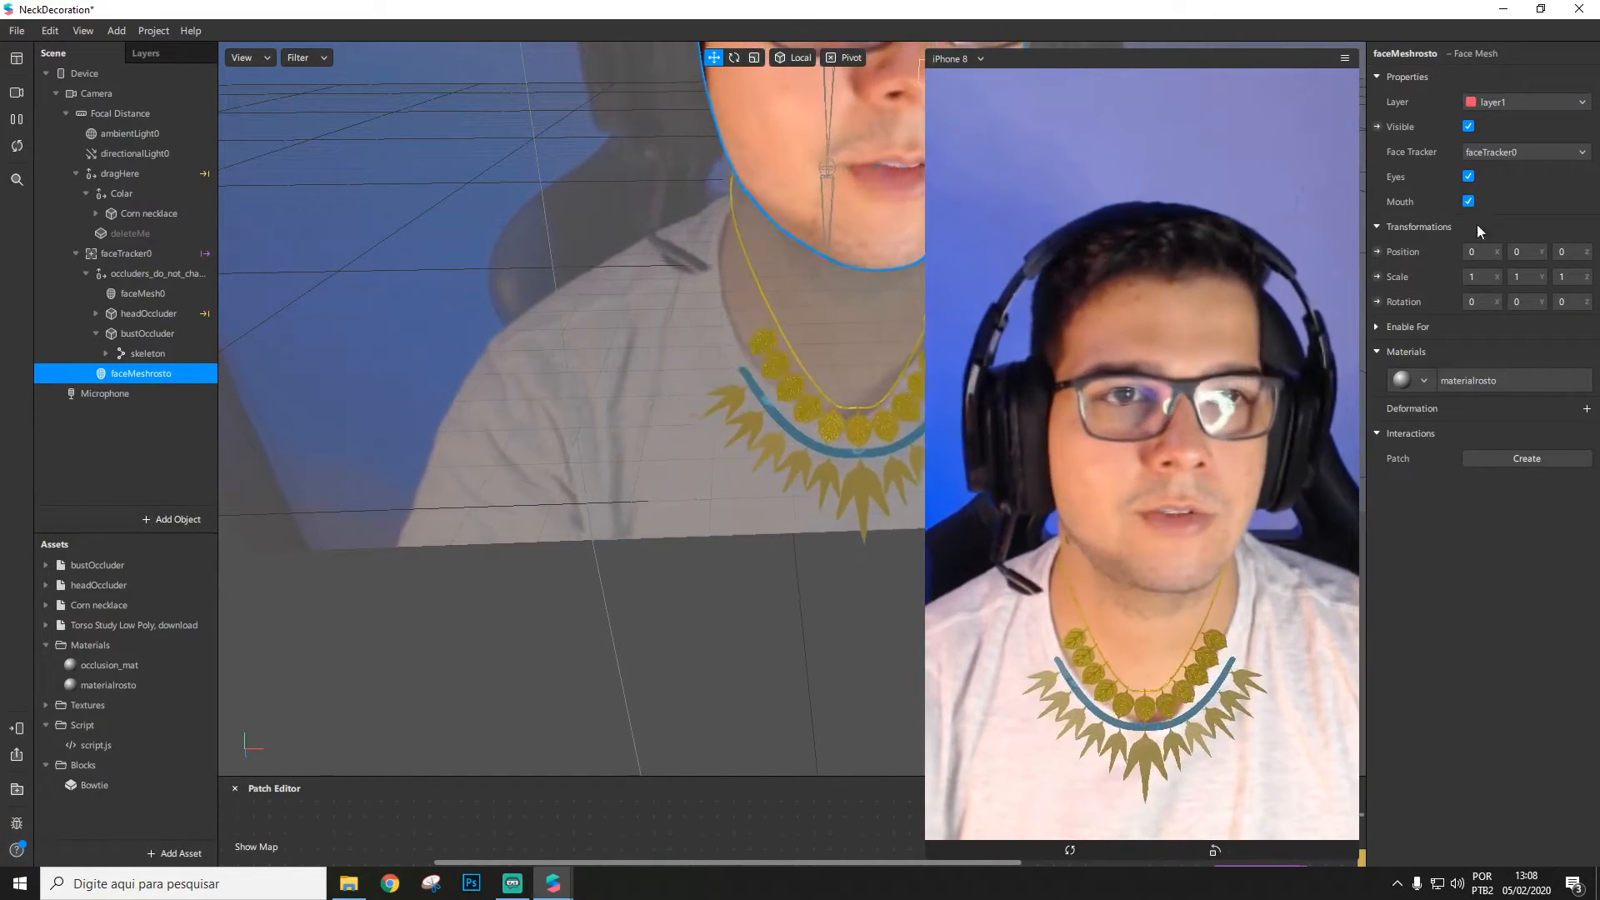
pyautogui.click(1469, 176)
pyautogui.click(1468, 201)
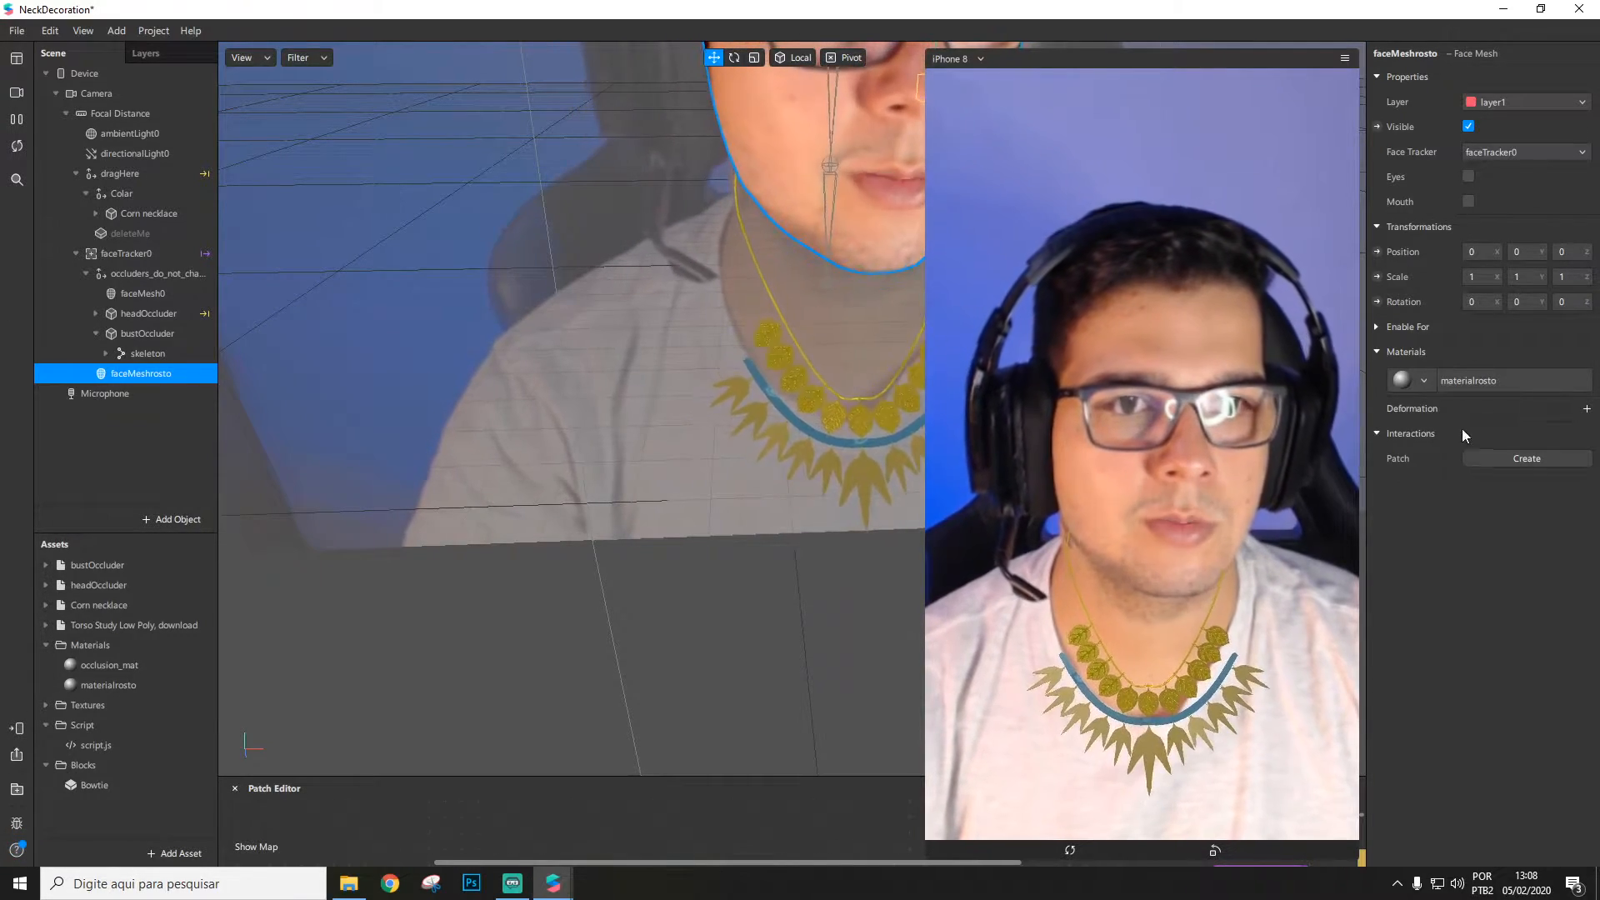
# Step: Try the Standard shader type on the materialrosto material and set it back to Flat
pyautogui.click(1472, 380)
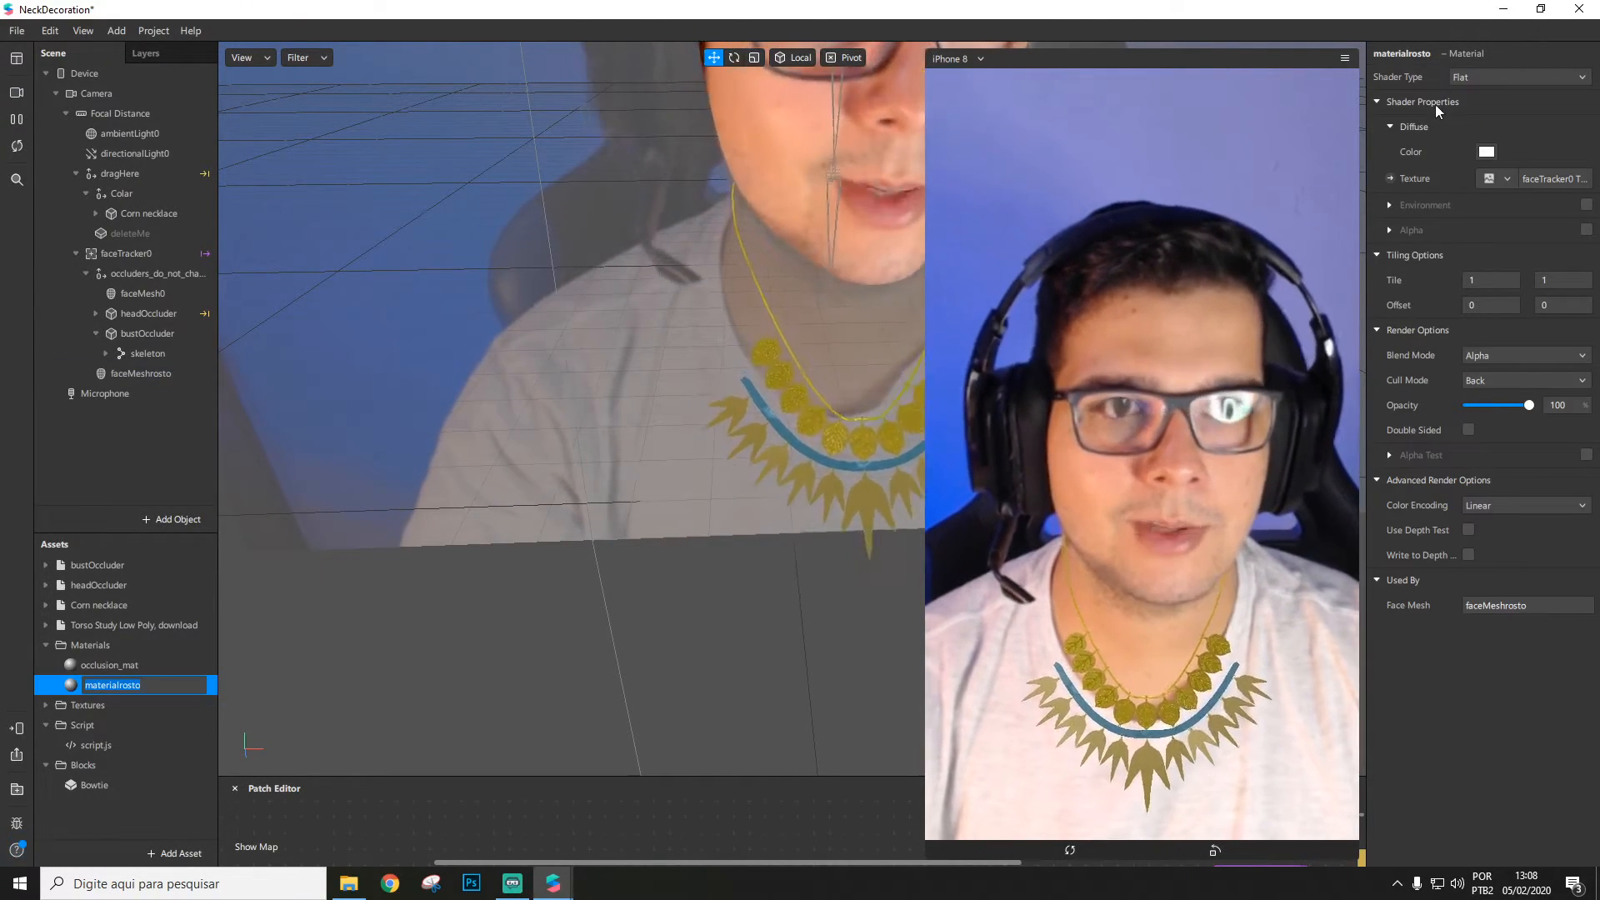
pyautogui.click(1469, 78)
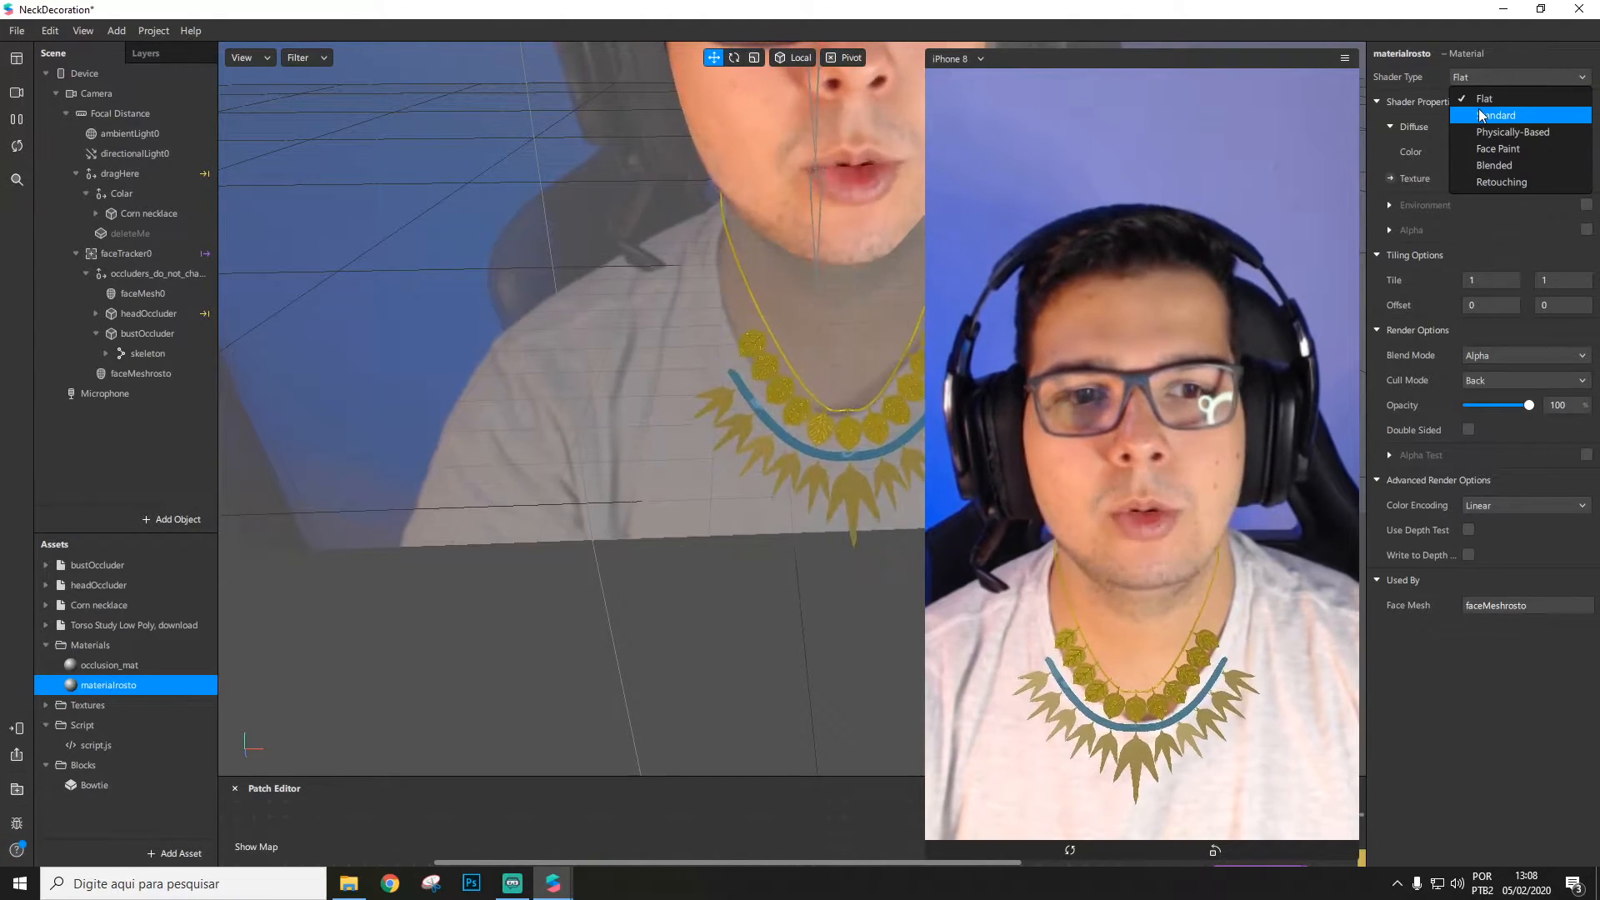
pyautogui.click(1488, 117)
pyautogui.click(1487, 76)
pyautogui.click(1489, 97)
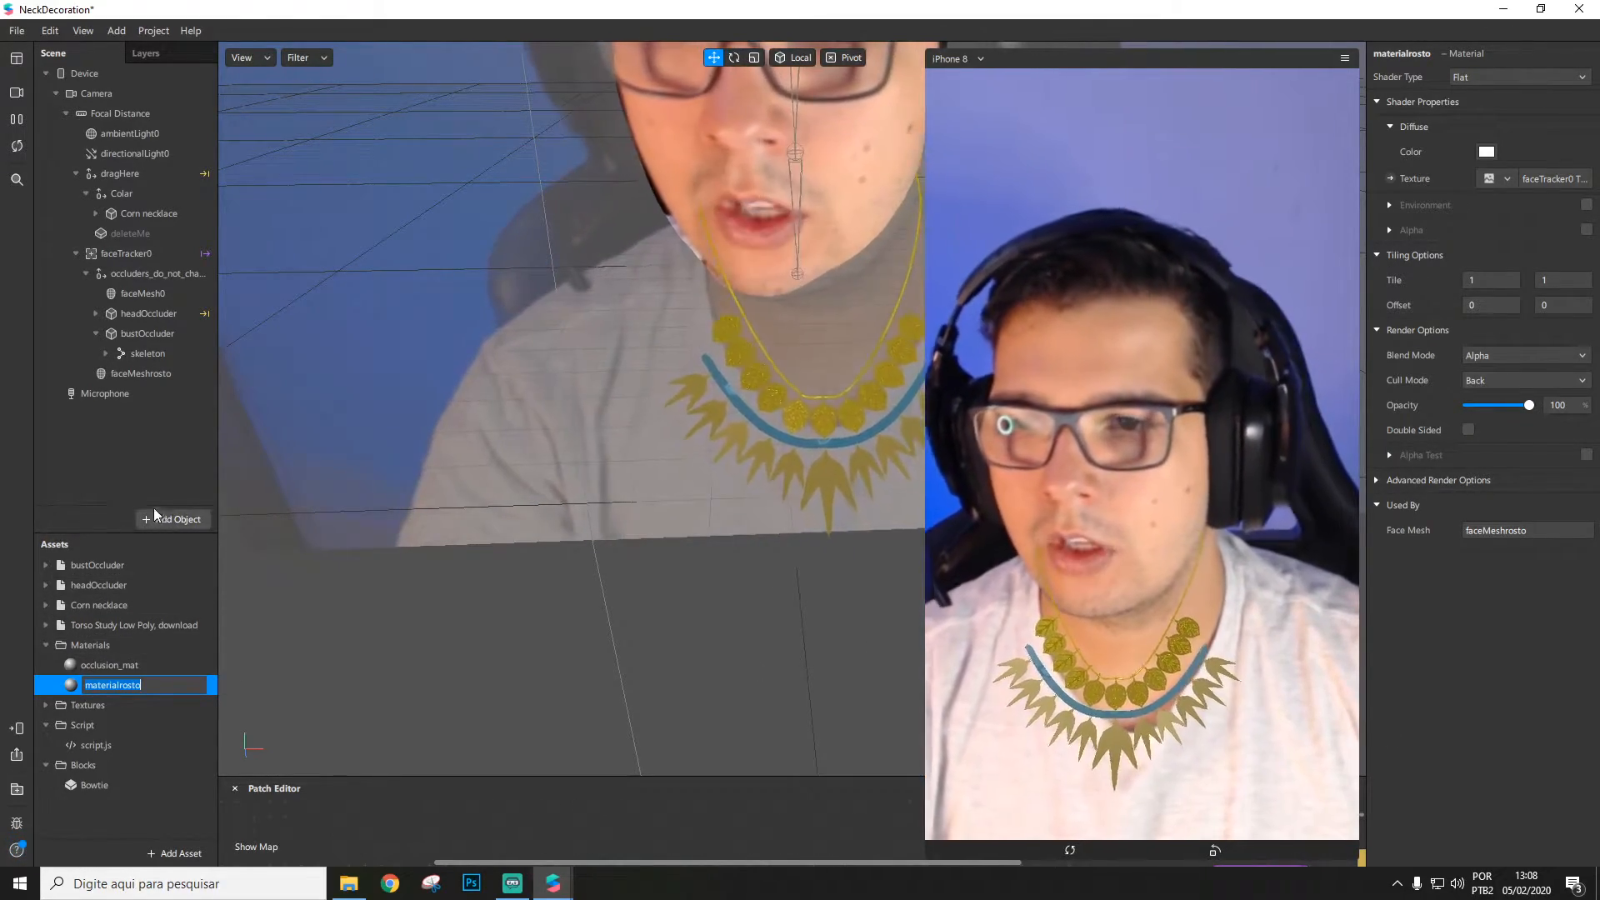
pyautogui.click(128, 453)
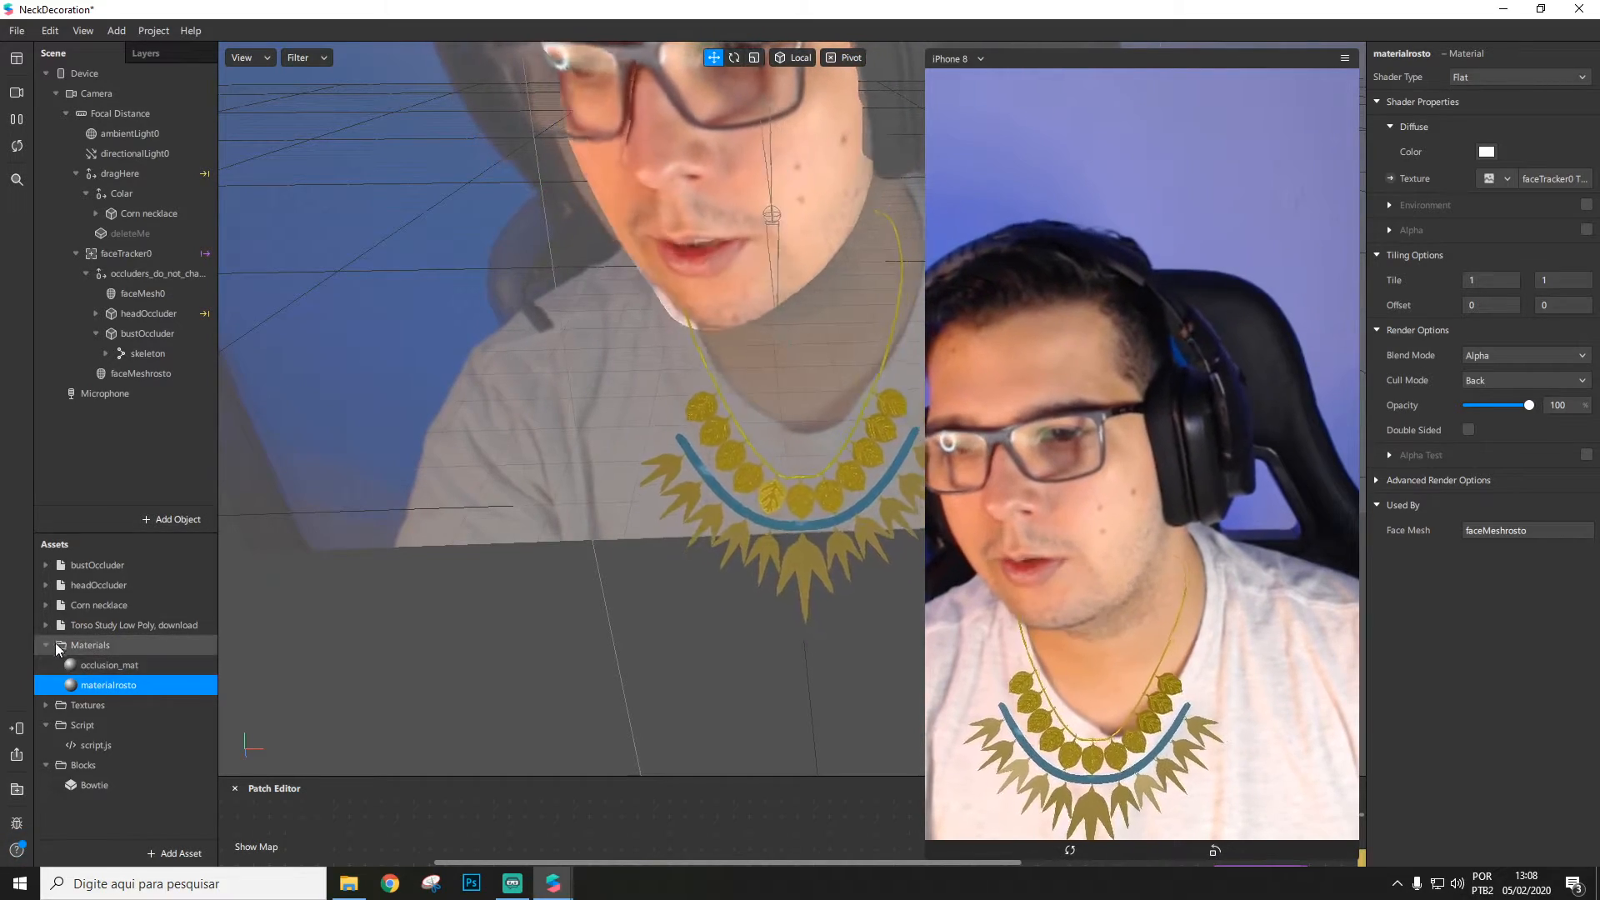
# Step: Add the imported Torso Study Low Poly model from the project assets to the scene
pyautogui.click(74, 566)
pyautogui.click(84, 585)
pyautogui.click(96, 605)
pyautogui.click(113, 626)
pyautogui.moveTo(109, 629); pyautogui.dragTo(118, 442)
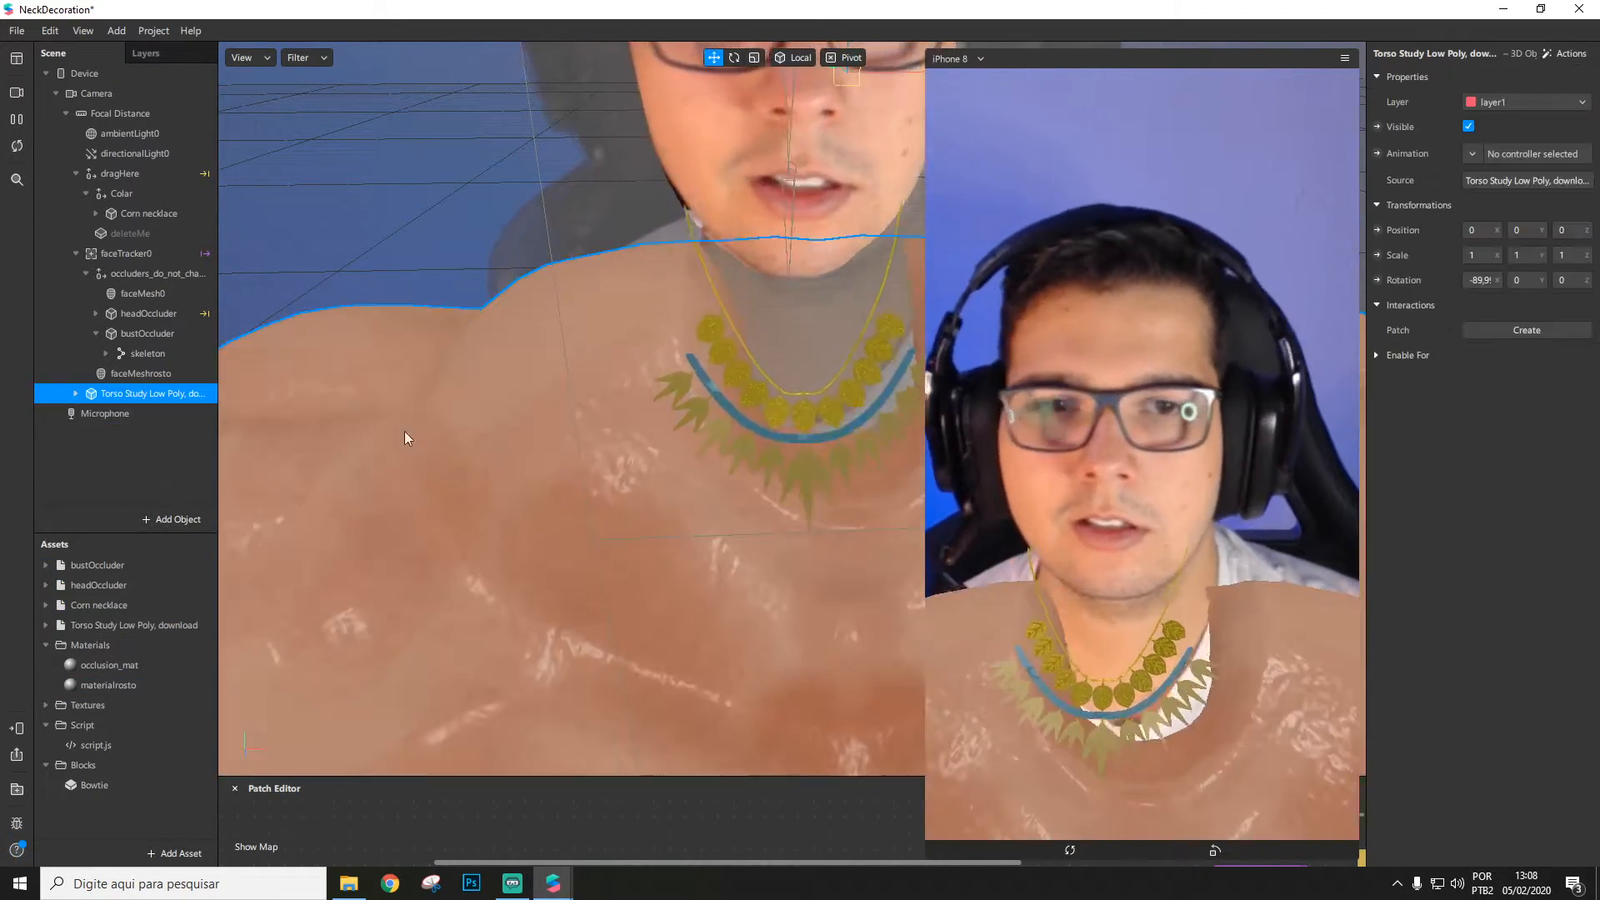
# Step: Set the scale of the Torso Study Low Poly model to 0,5 on all three axes
pyautogui.scroll(-5, 673, 557)
pyautogui.moveTo(673, 555); pyautogui.dragTo(881, 475, button='middle')
pyautogui.write('0,4')
pyautogui.press('Return')
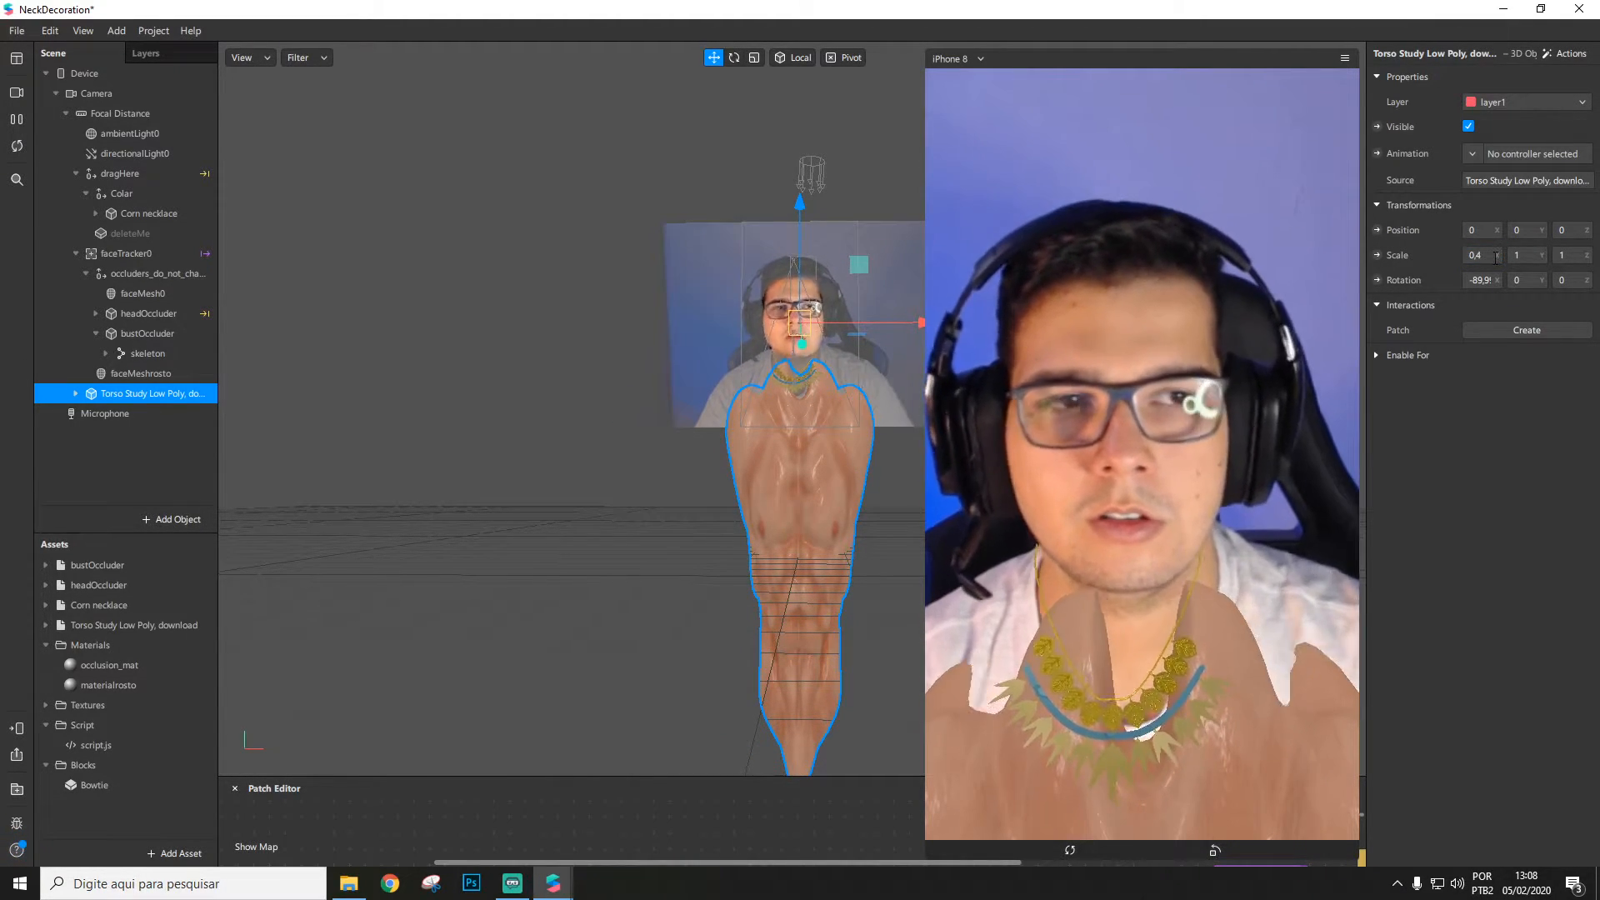
pyautogui.press('Return')
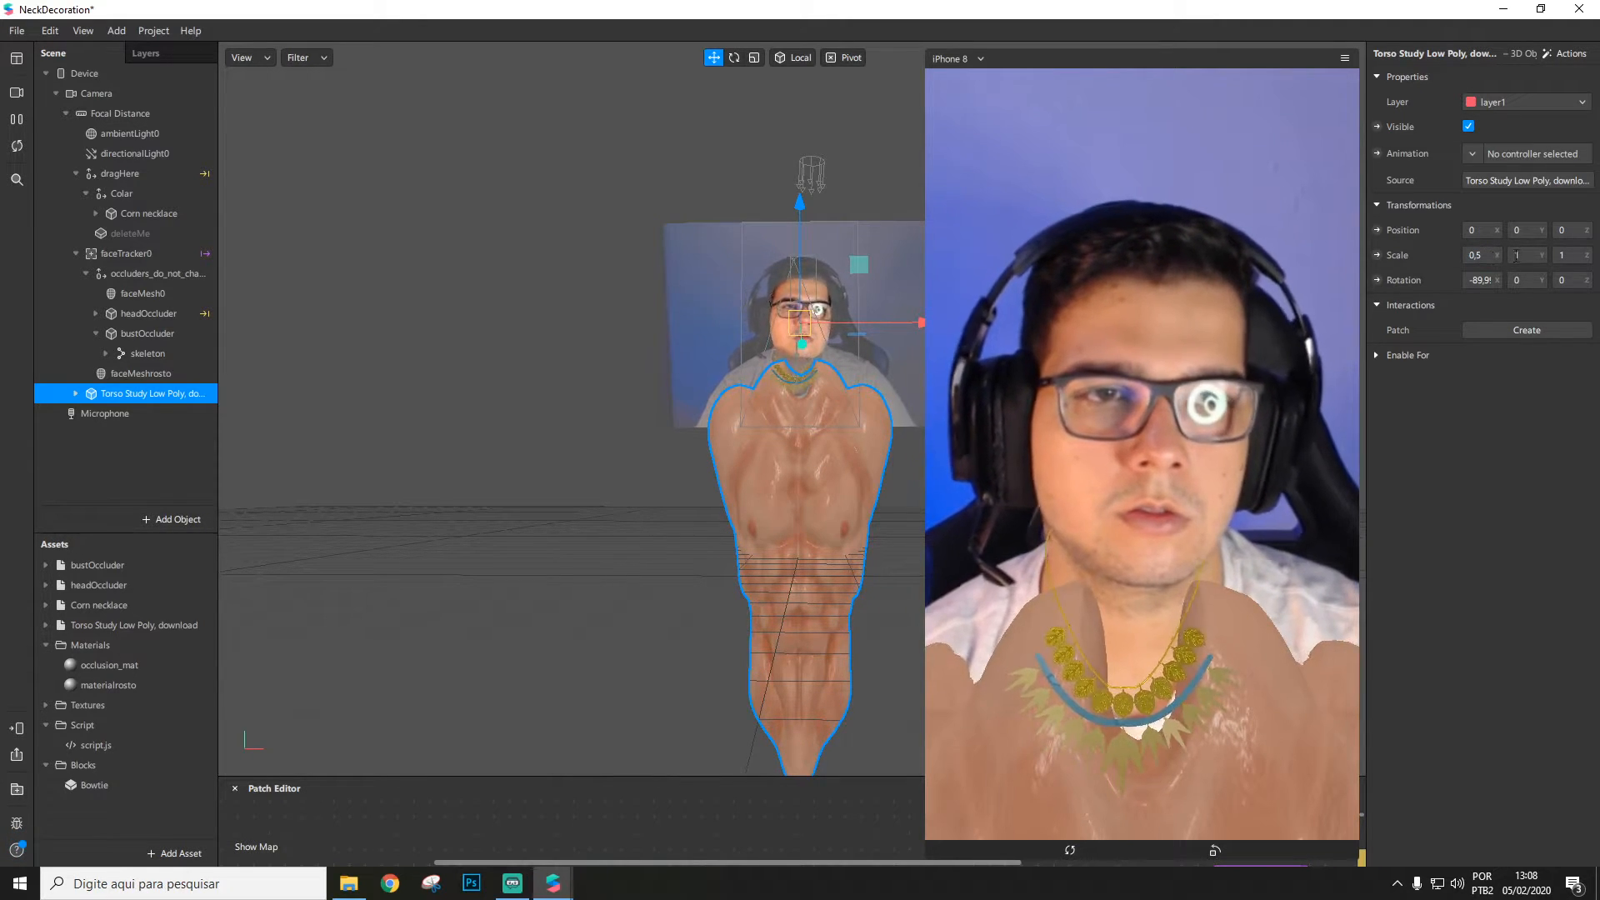
pyautogui.write('0,5')
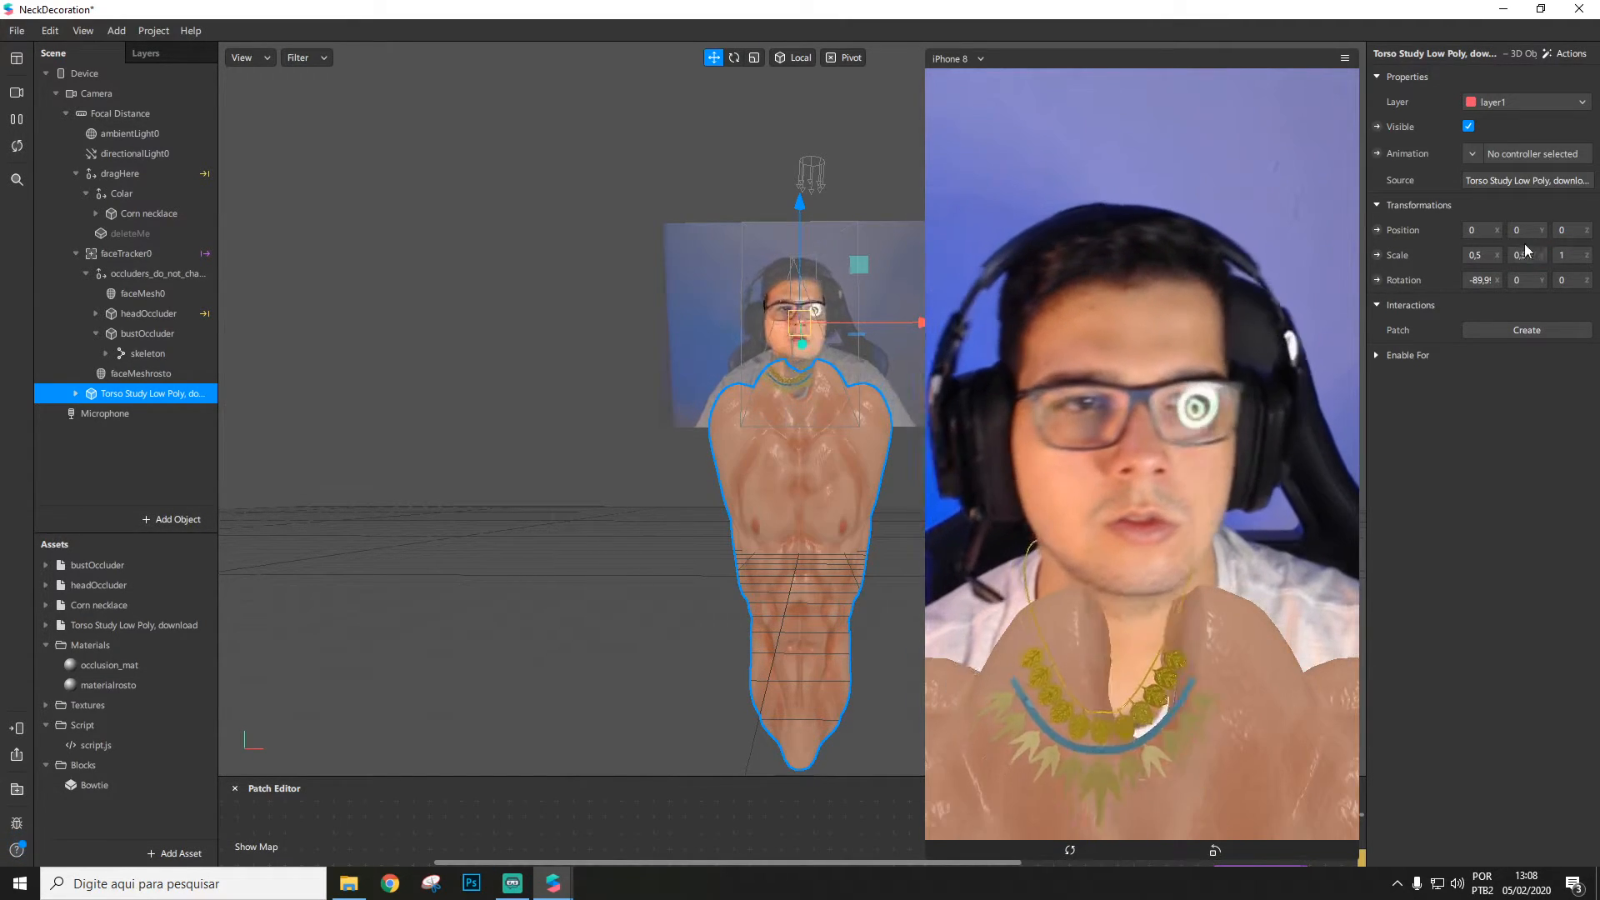
pyautogui.press('Tab')
pyautogui.write('0,5')
pyautogui.press('Return')
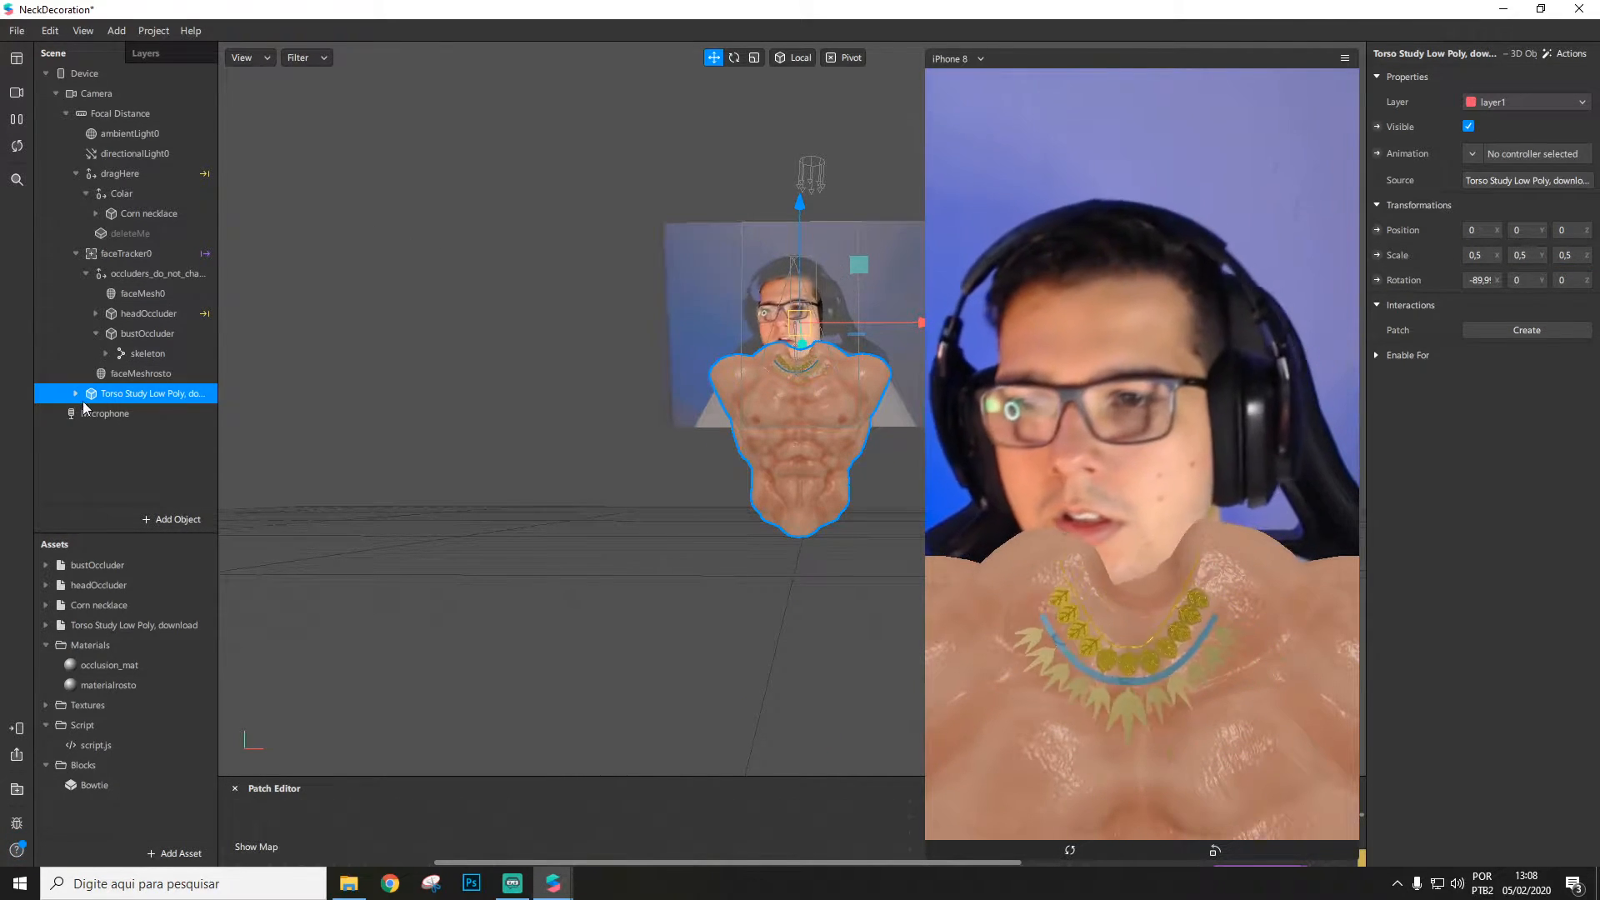
# Step: Nest the Torso Study Low Poly model inside dragHere above Colar, and inspect the face tracker's occluder group
pyautogui.moveTo(119, 396); pyautogui.dragTo(167, 208)
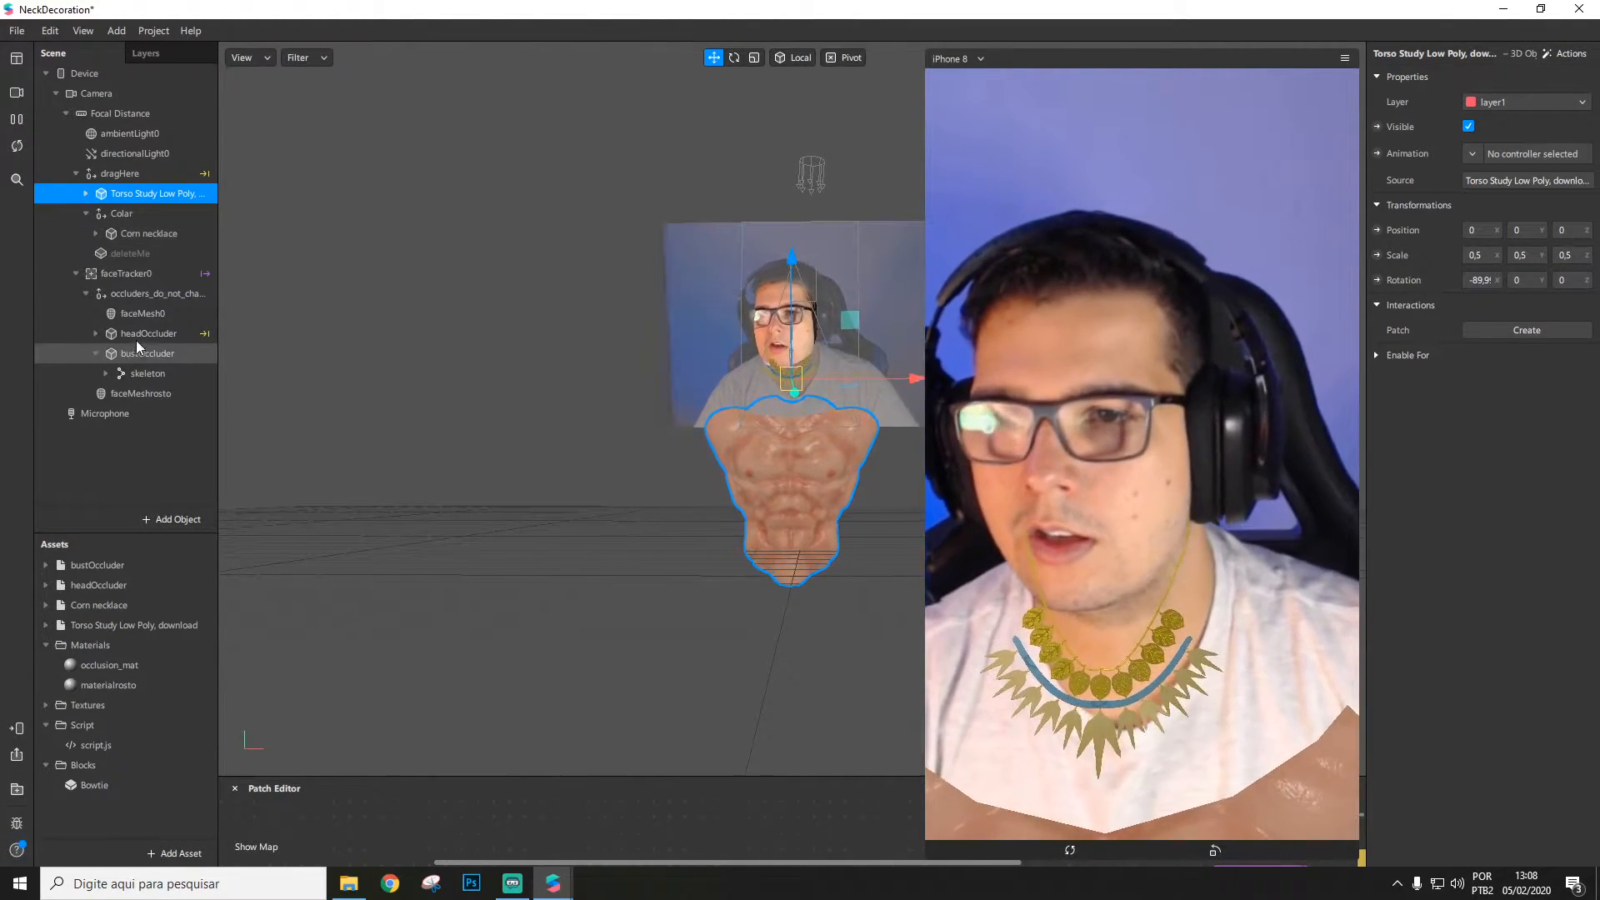
pyautogui.click(117, 273)
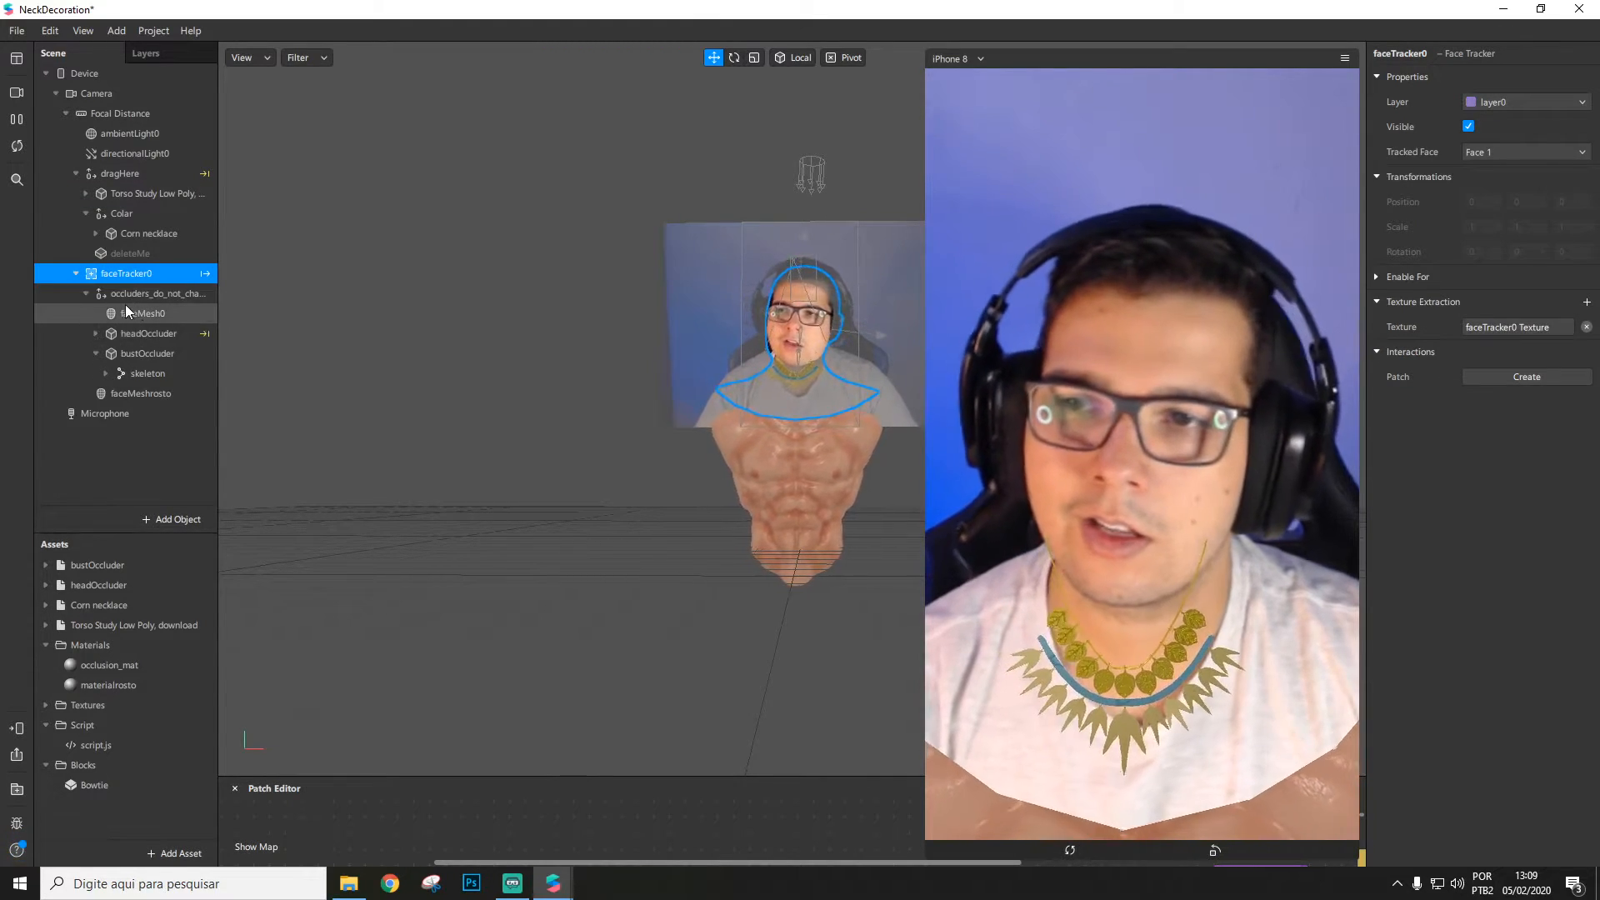
pyautogui.click(133, 292)
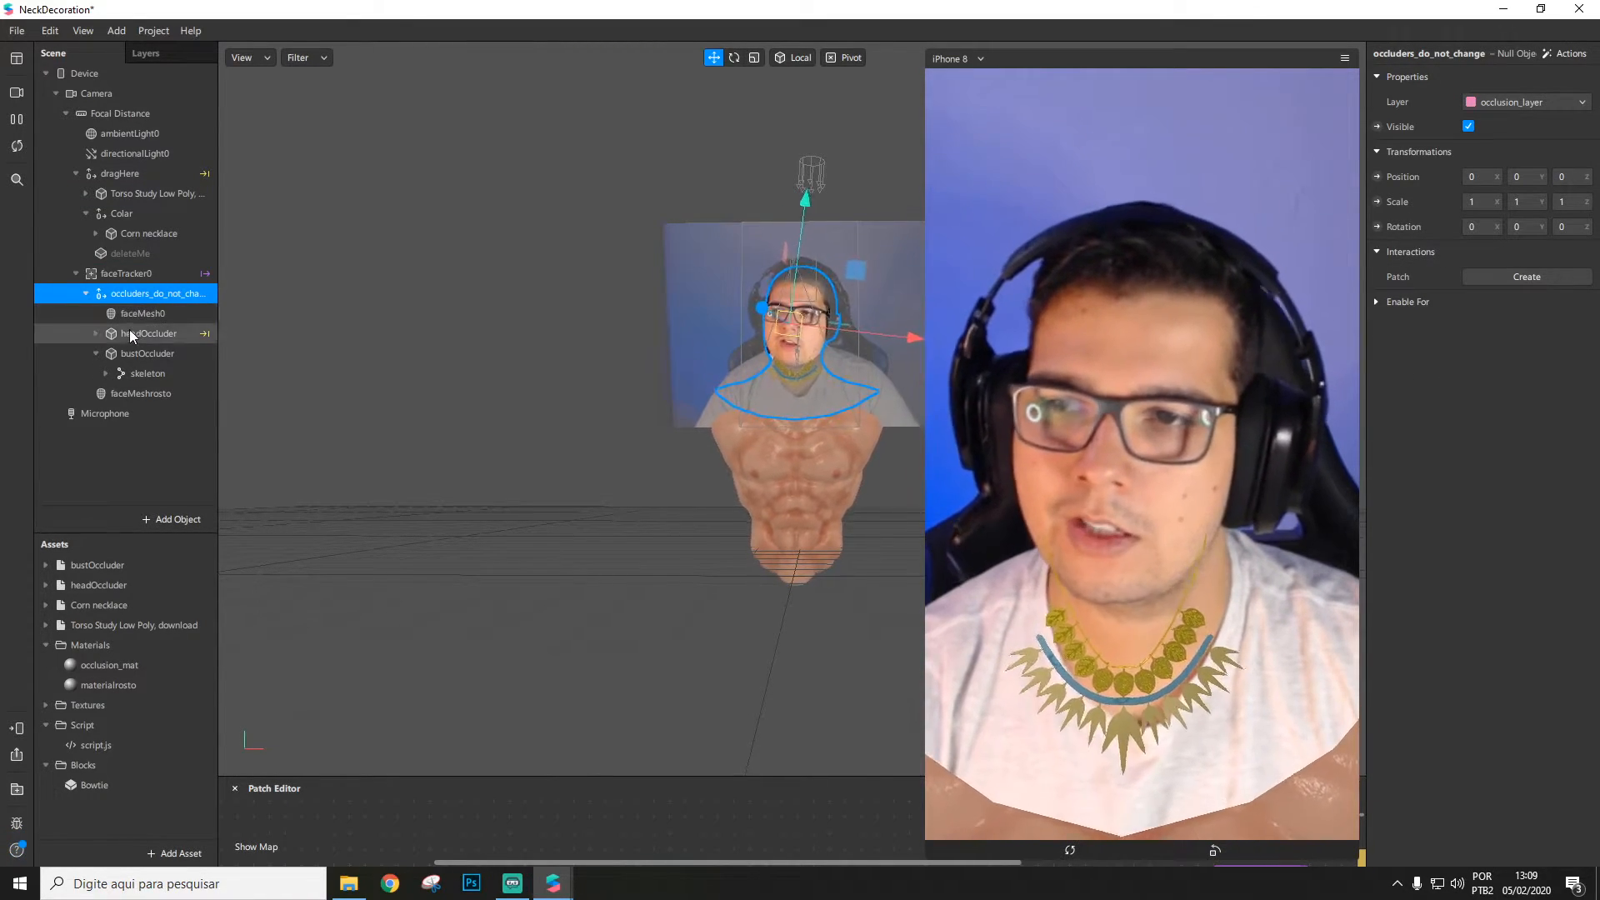
# Step: Move faceMesh0 out of the occluders_do_not_change group to sit directly under faceTracker0, and hide the occluder group
pyautogui.moveTo(124, 313); pyautogui.dragTo(115, 285)
pyautogui.click(142, 315)
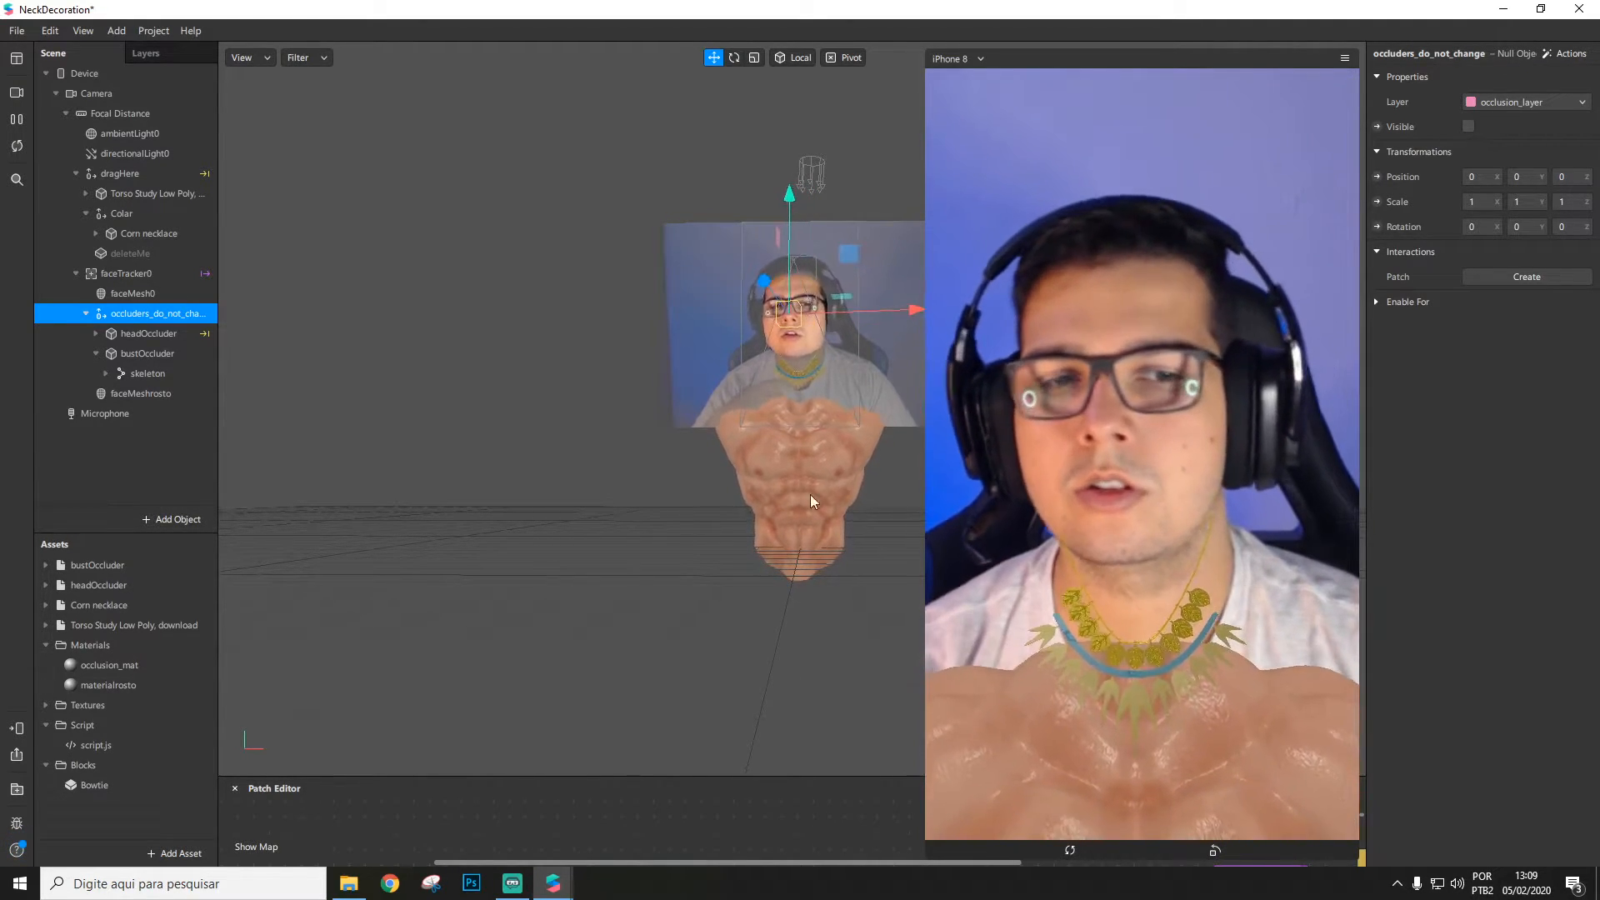
# Step: Raise the Torso Study Low Poly model by setting its Y position to 0,11
pyautogui.click(124, 193)
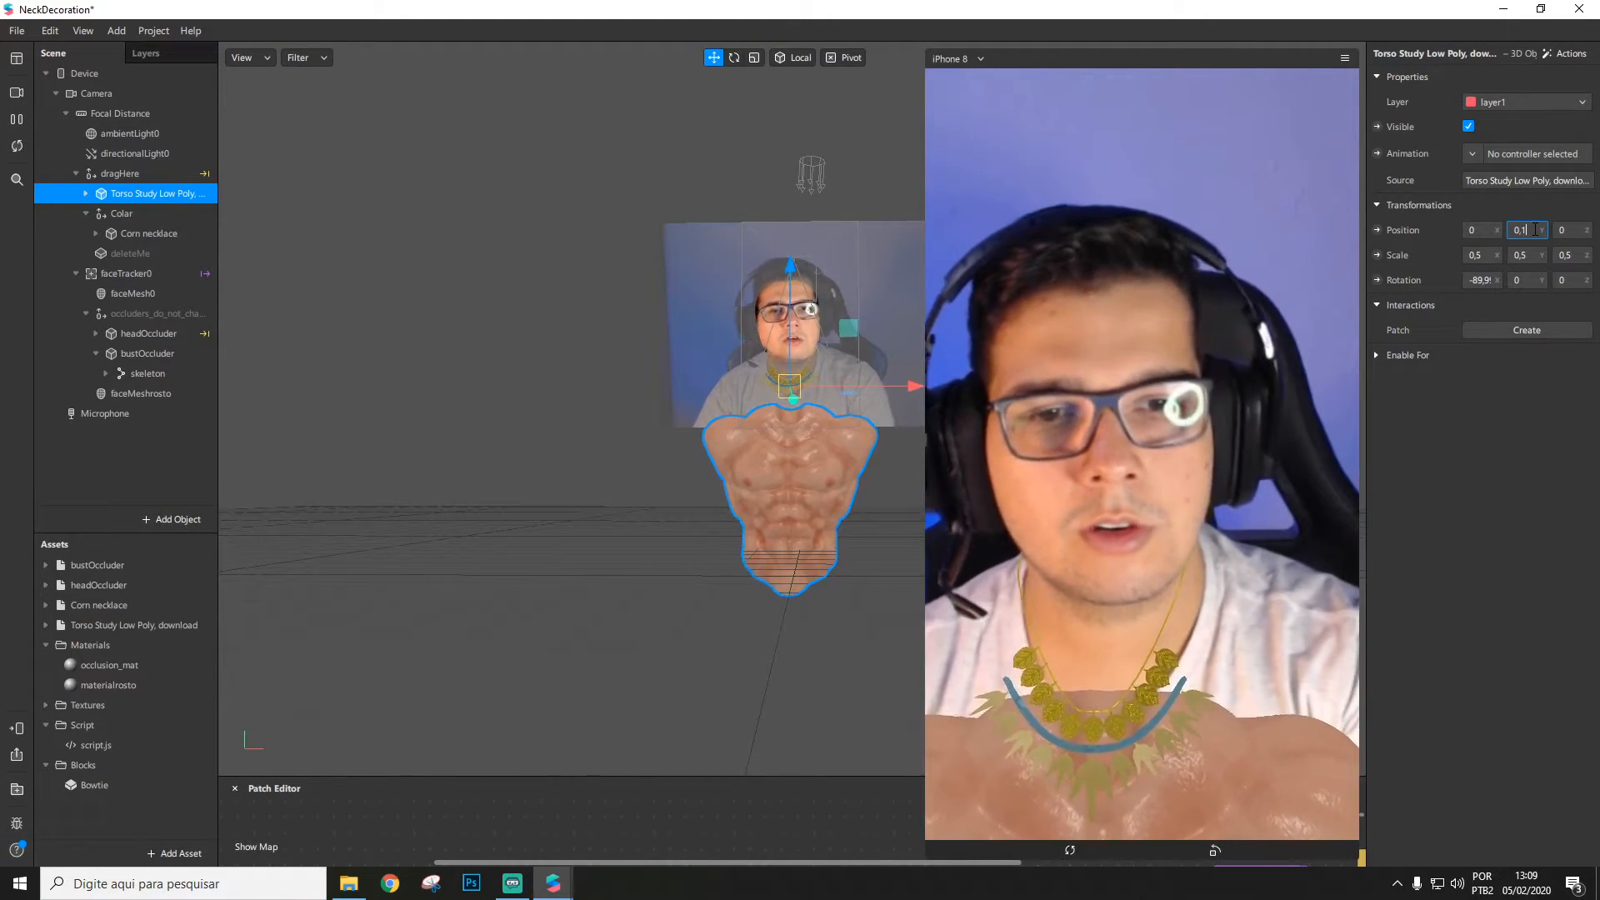
pyautogui.write(',1')
pyautogui.press('Return')
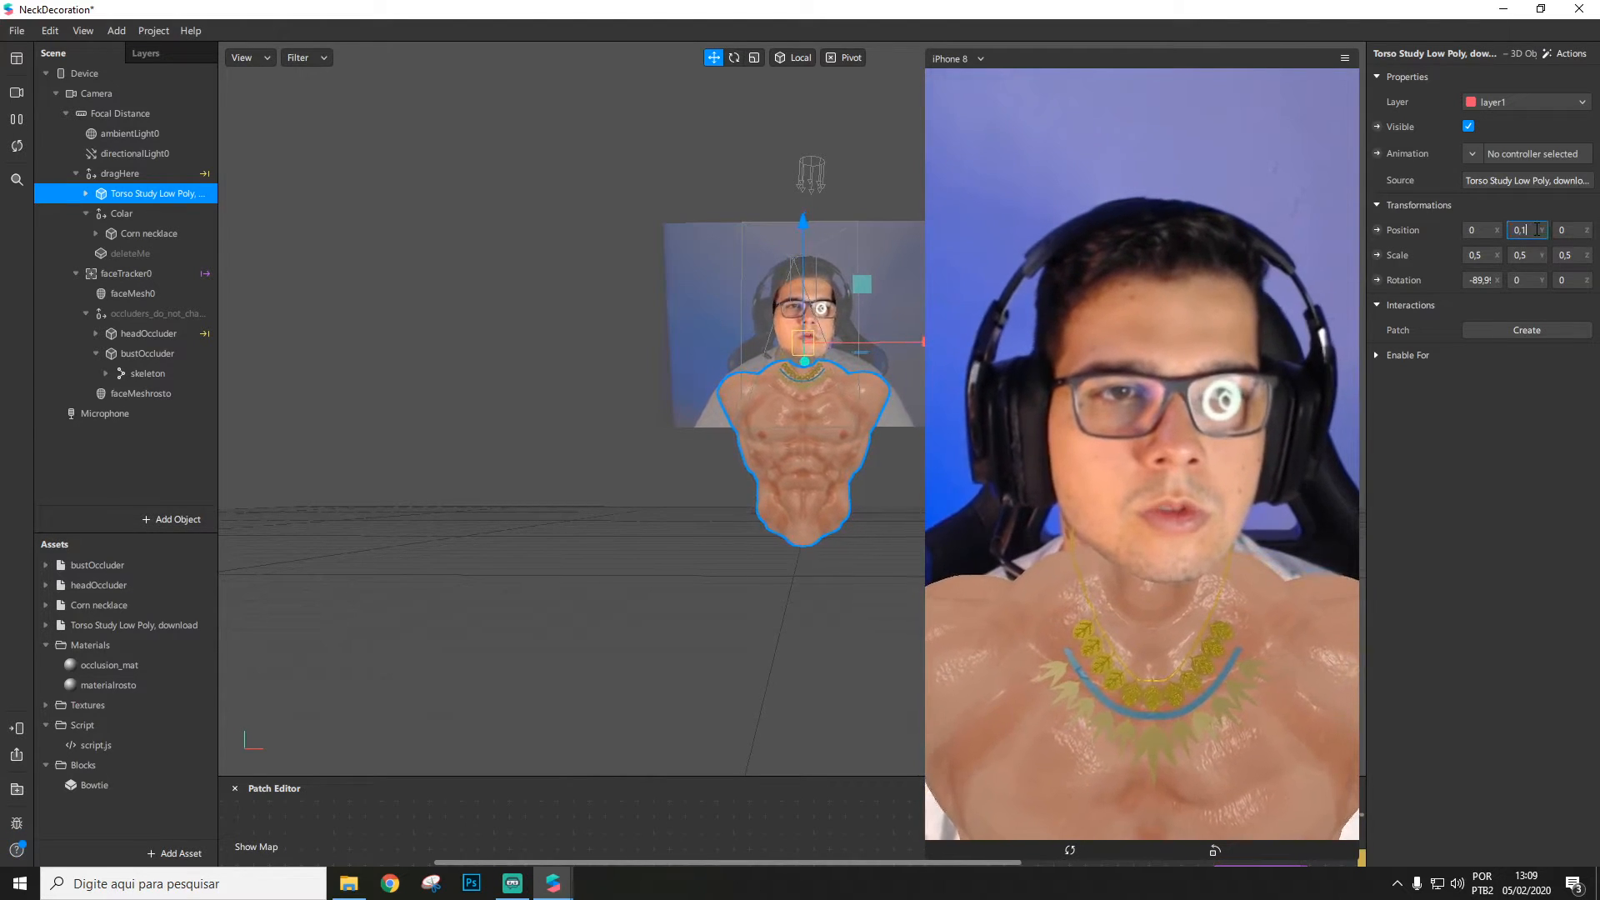
pyautogui.press('Return')
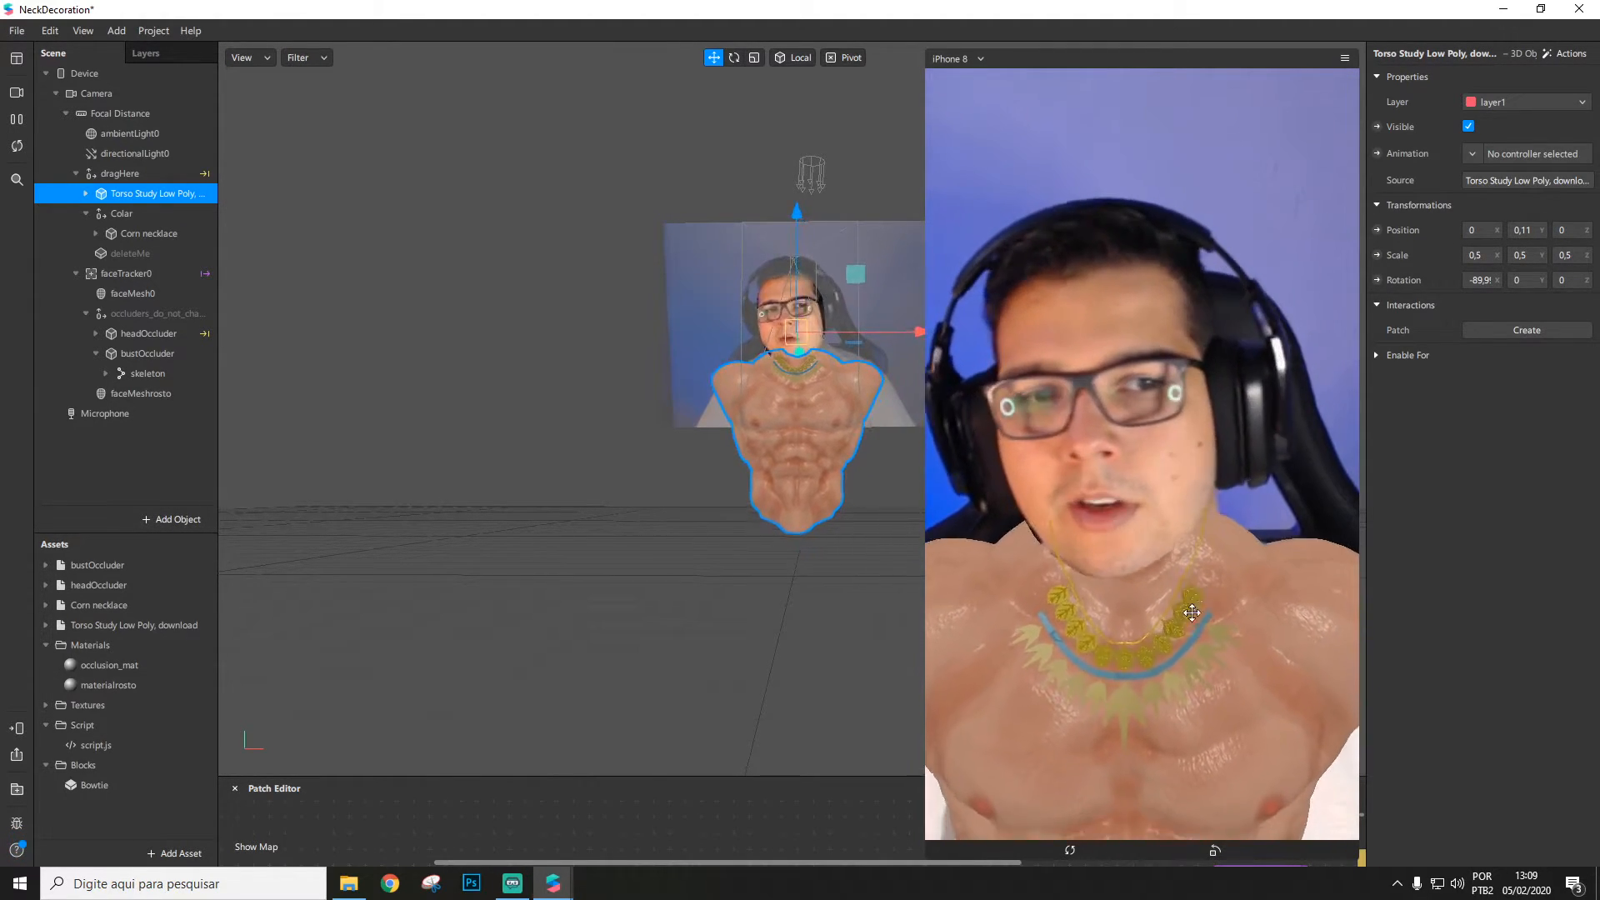
# Step: Try Z positions of 0,1 and 0,05 for the torso model, and settle on 0,07
pyautogui.scroll(5, 813, 444)
pyautogui.moveTo(816, 443); pyautogui.dragTo(1075, 479, button='middle')
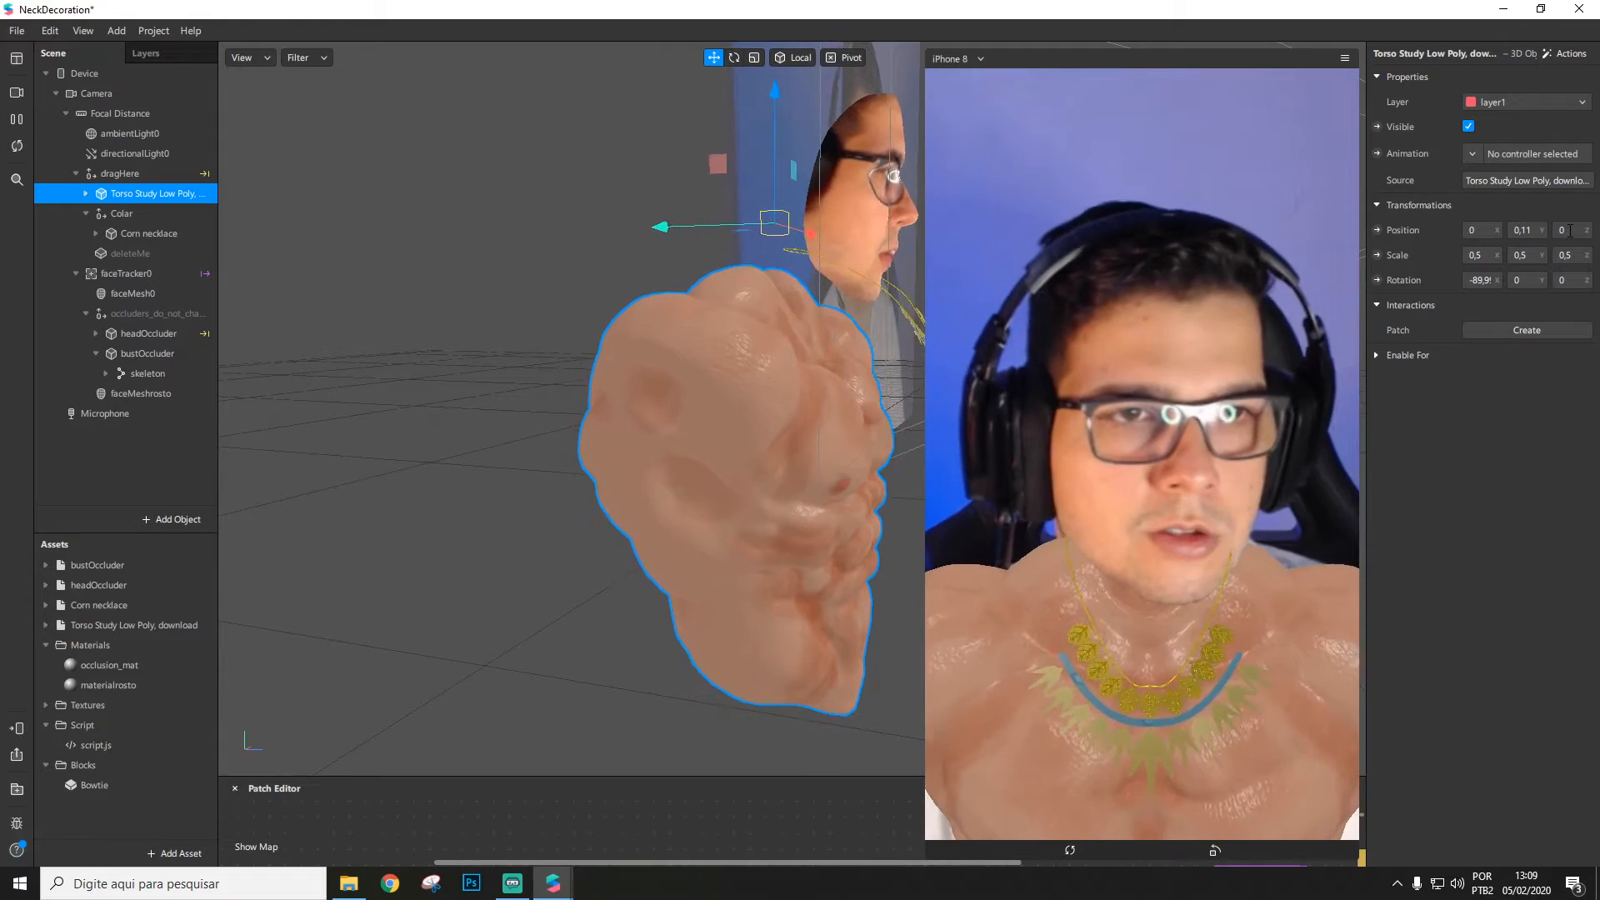
pyautogui.click(1568, 230)
pyautogui.write('0,1')
pyautogui.press('Return')
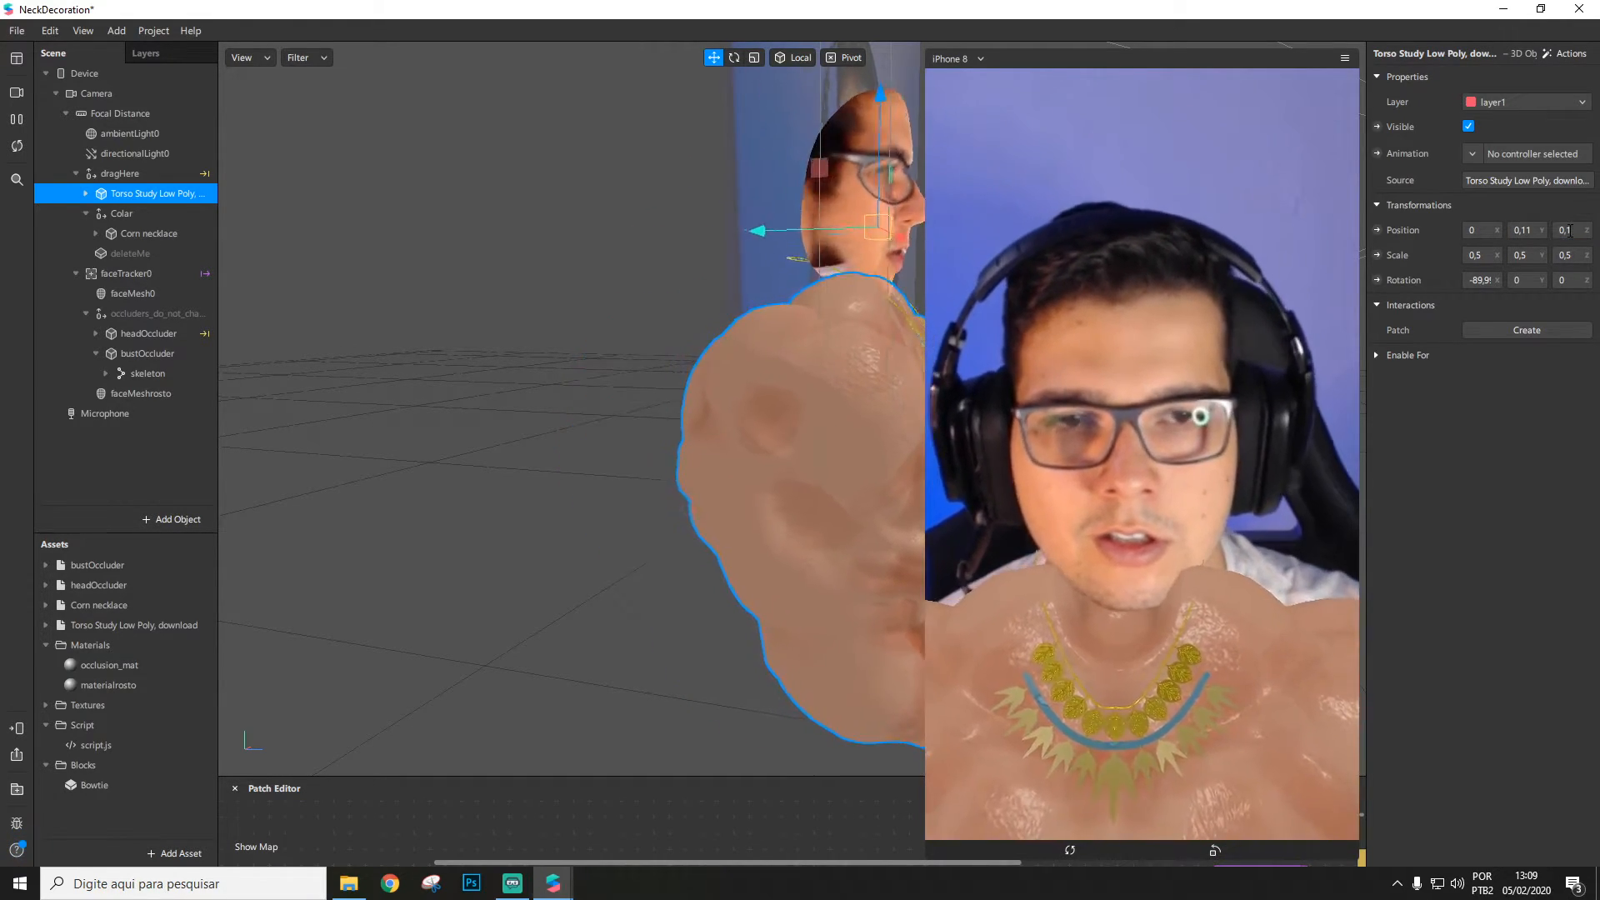
pyautogui.click(1579, 234)
pyautogui.write('0,')
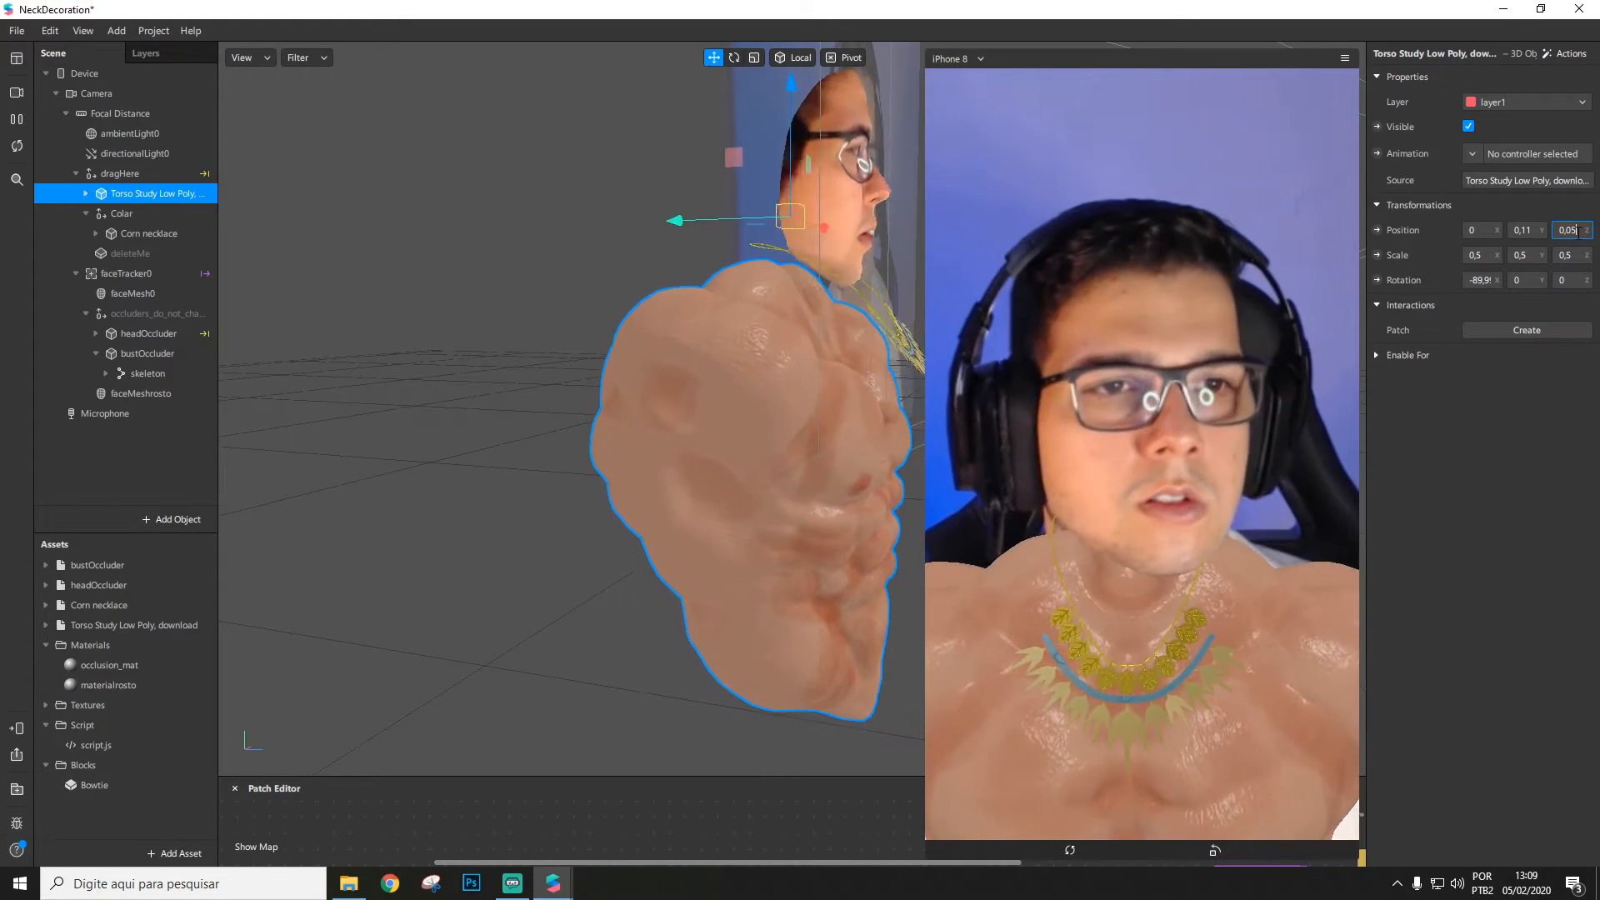
pyautogui.click(1579, 233)
pyautogui.press('BackSpace')
pyautogui.write('7')
pyautogui.press('Return')
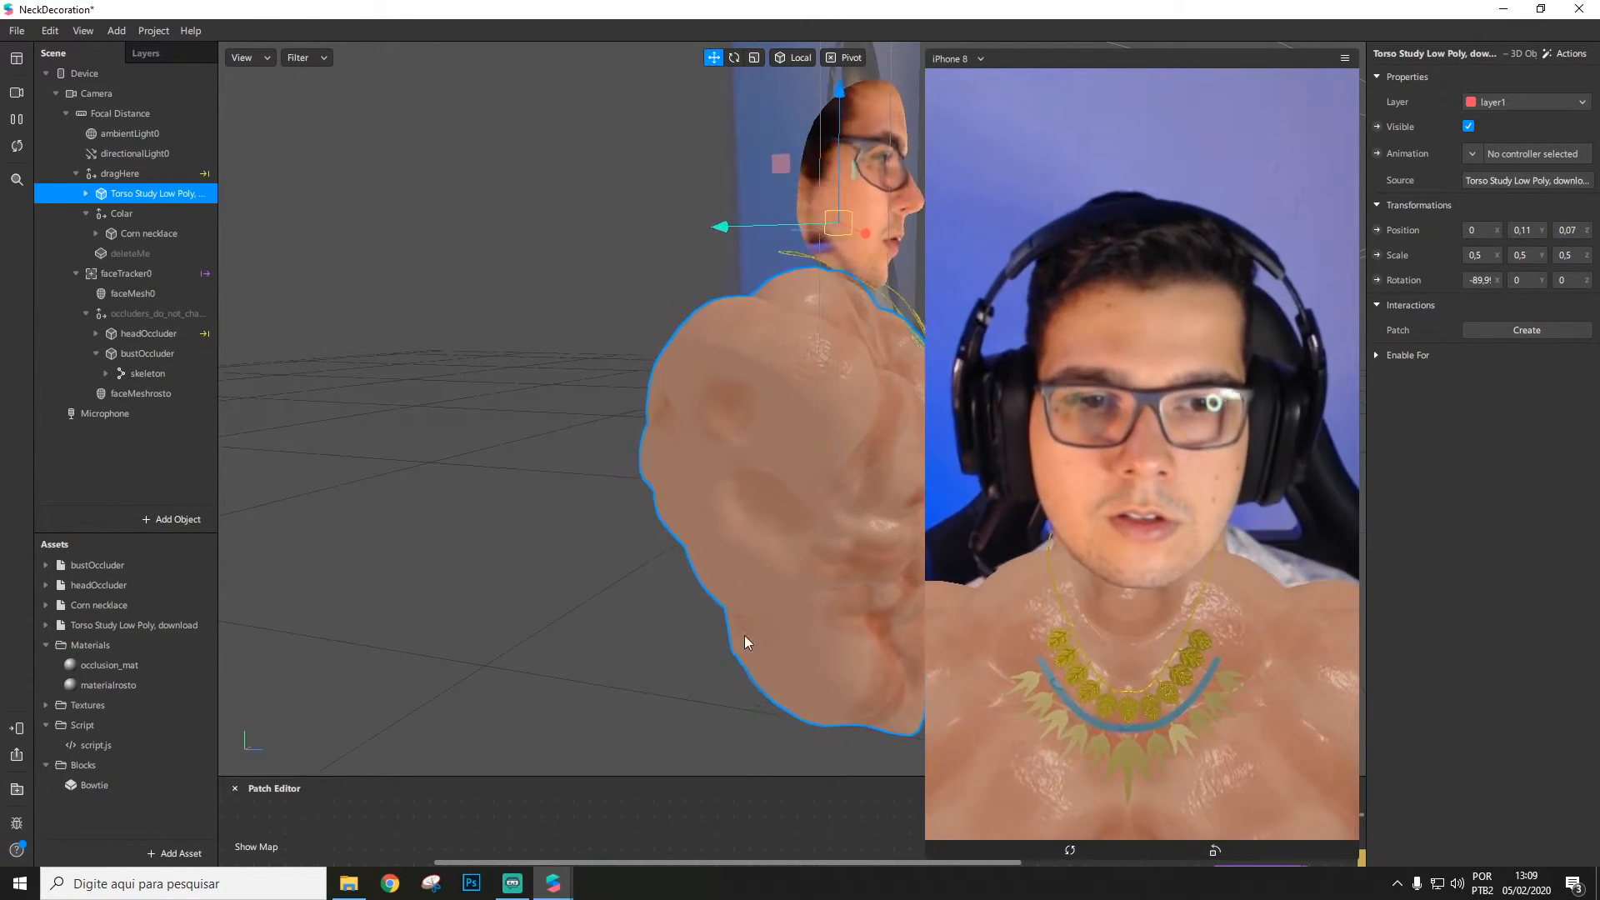
# Step: Try a Y position of 0,12 for the torso model and set it back to 0,11
pyautogui.click(1534, 234)
pyautogui.press('BackSpace')
pyautogui.write('2')
pyautogui.press('Return')
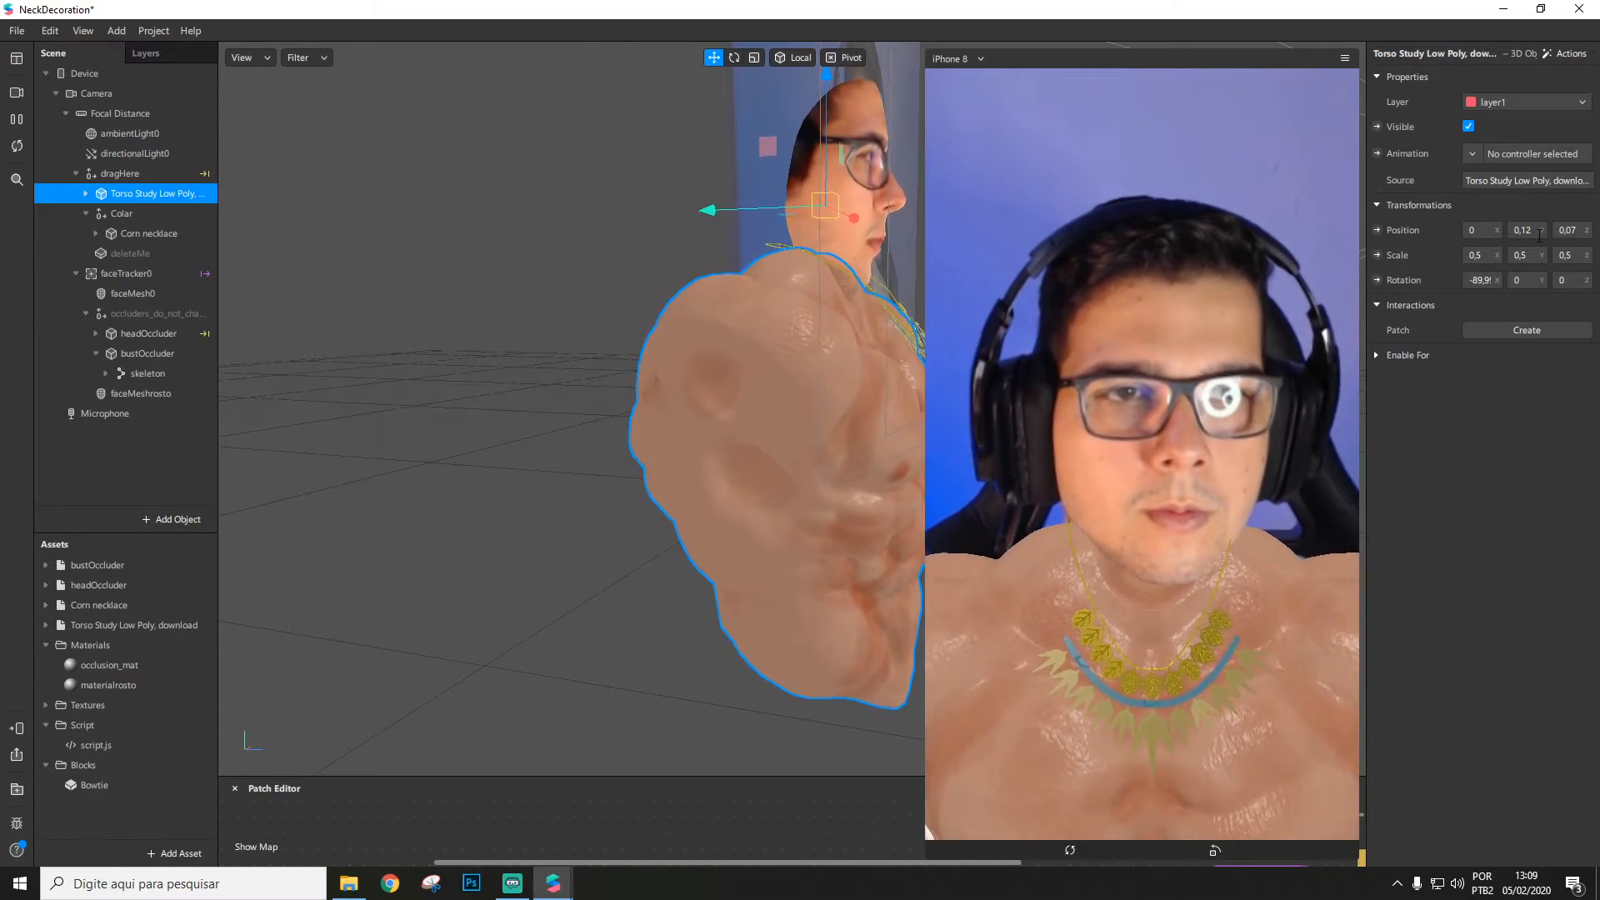
pyautogui.moveTo(1540, 235); pyautogui.dragTo(1539, 236)
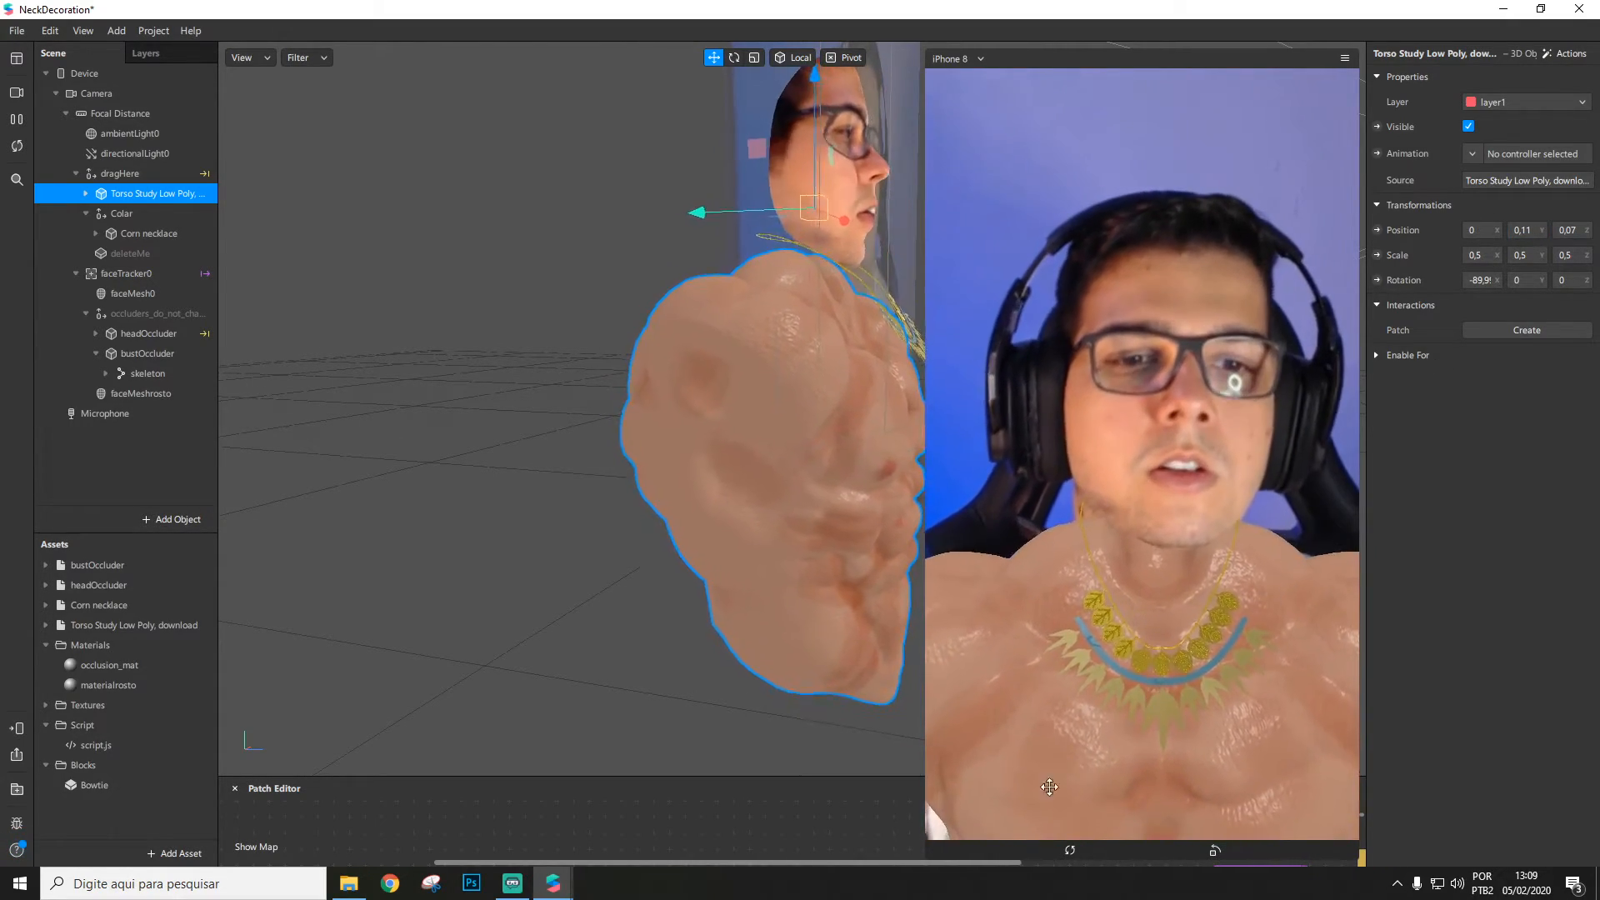
# Step: Review the dragHere, faceMesh0, bustOccluder and faceMeshrosto objects, and examine the fit of the torso and necklace from the front
pyautogui.click(137, 173)
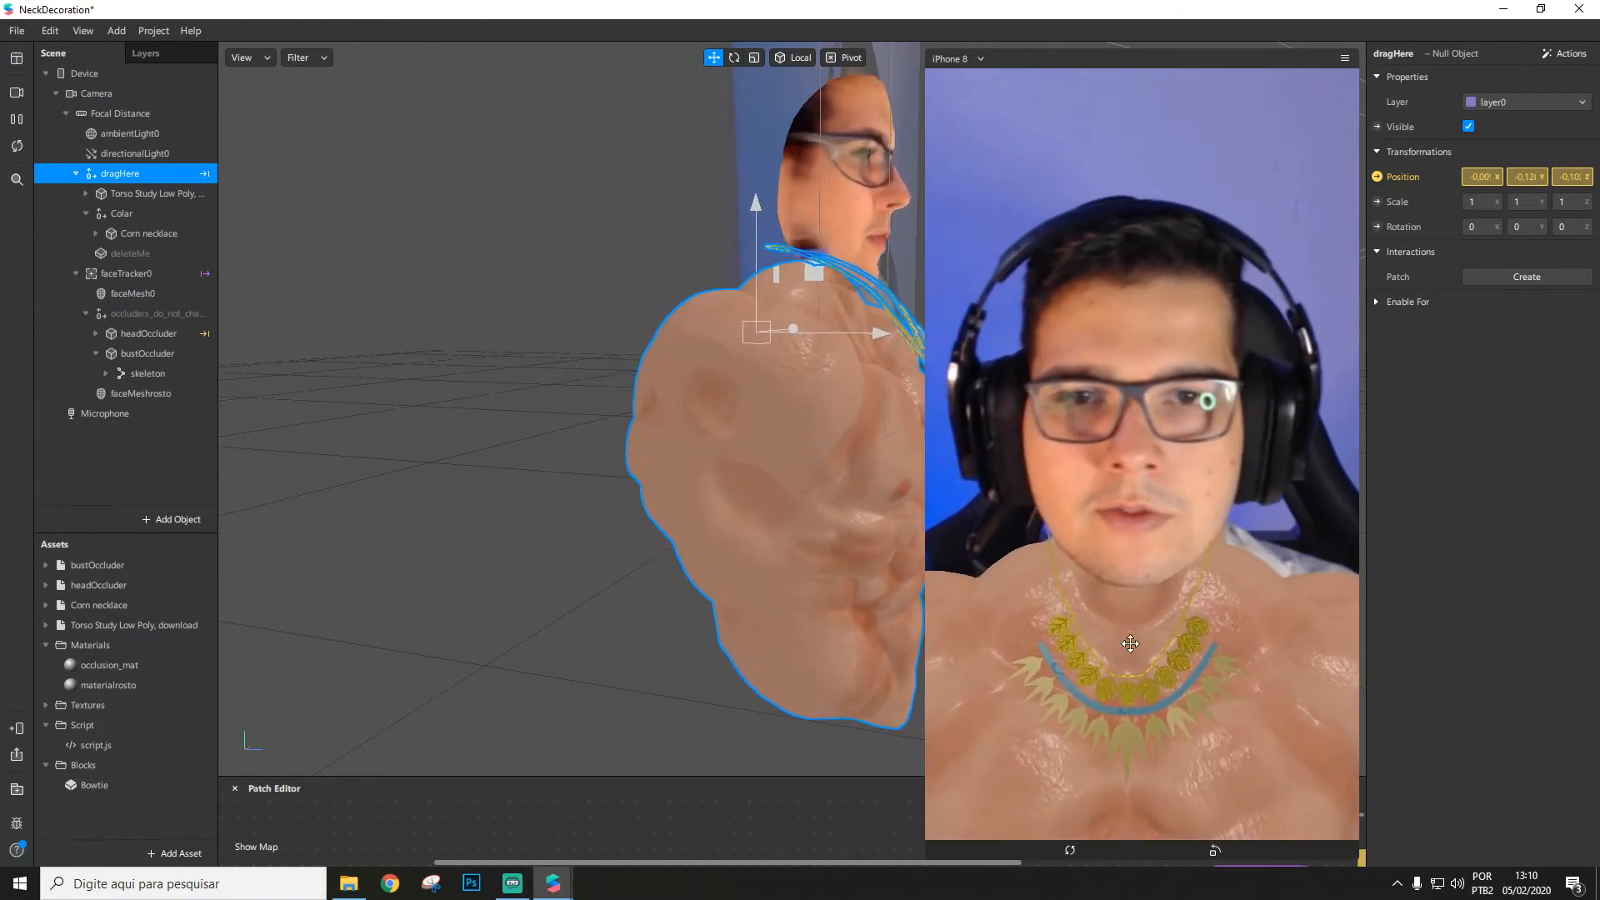
pyautogui.click(133, 293)
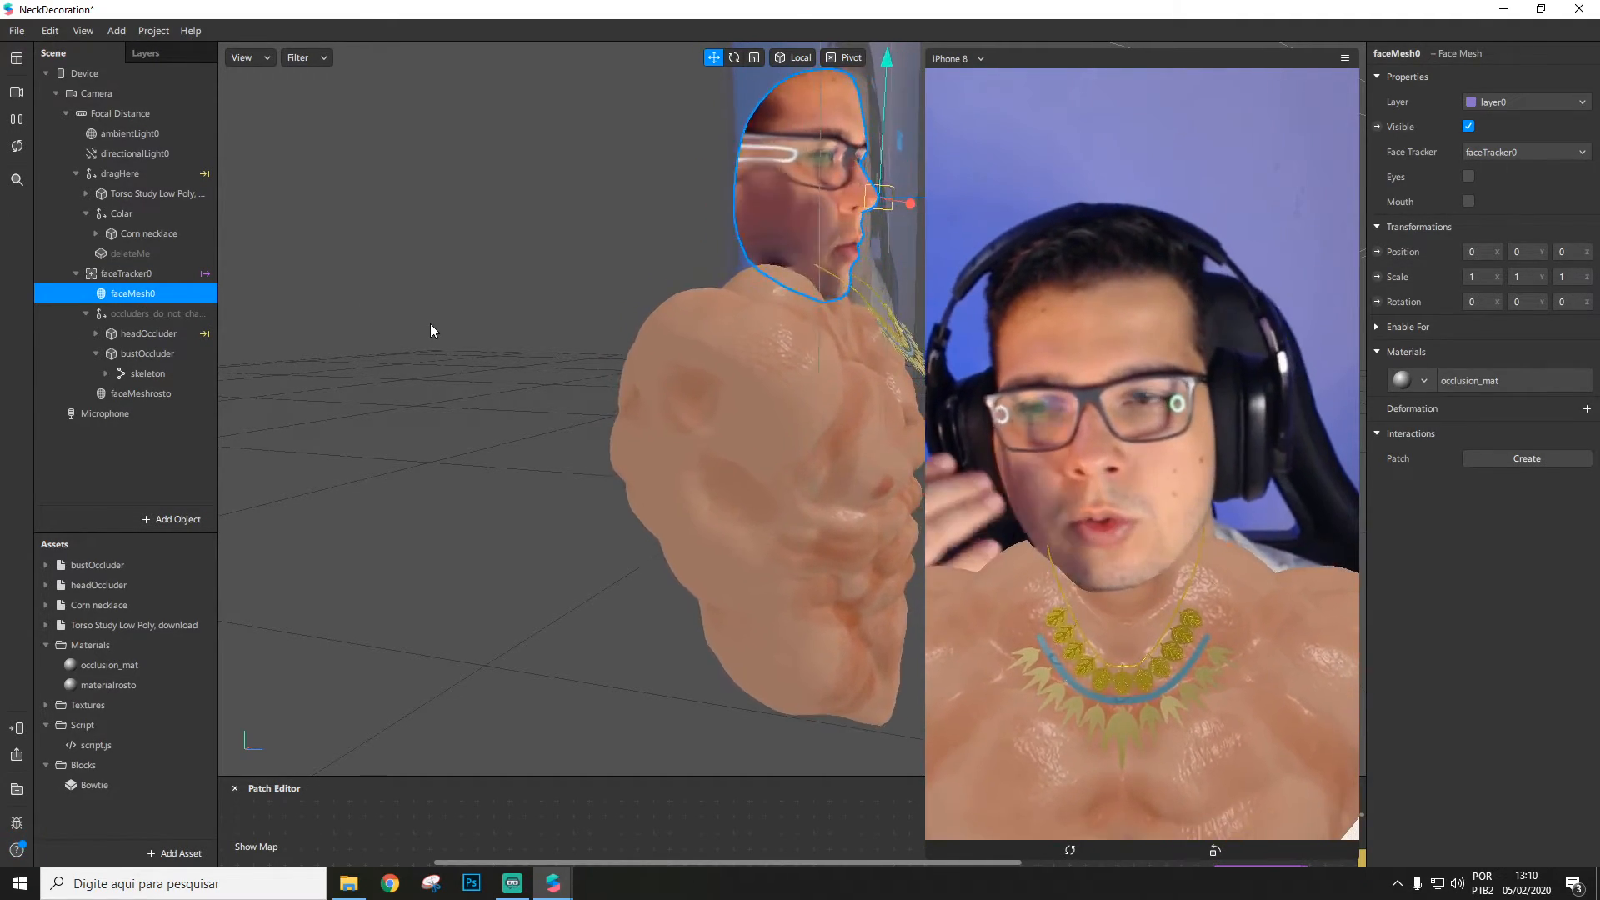
pyautogui.click(144, 337)
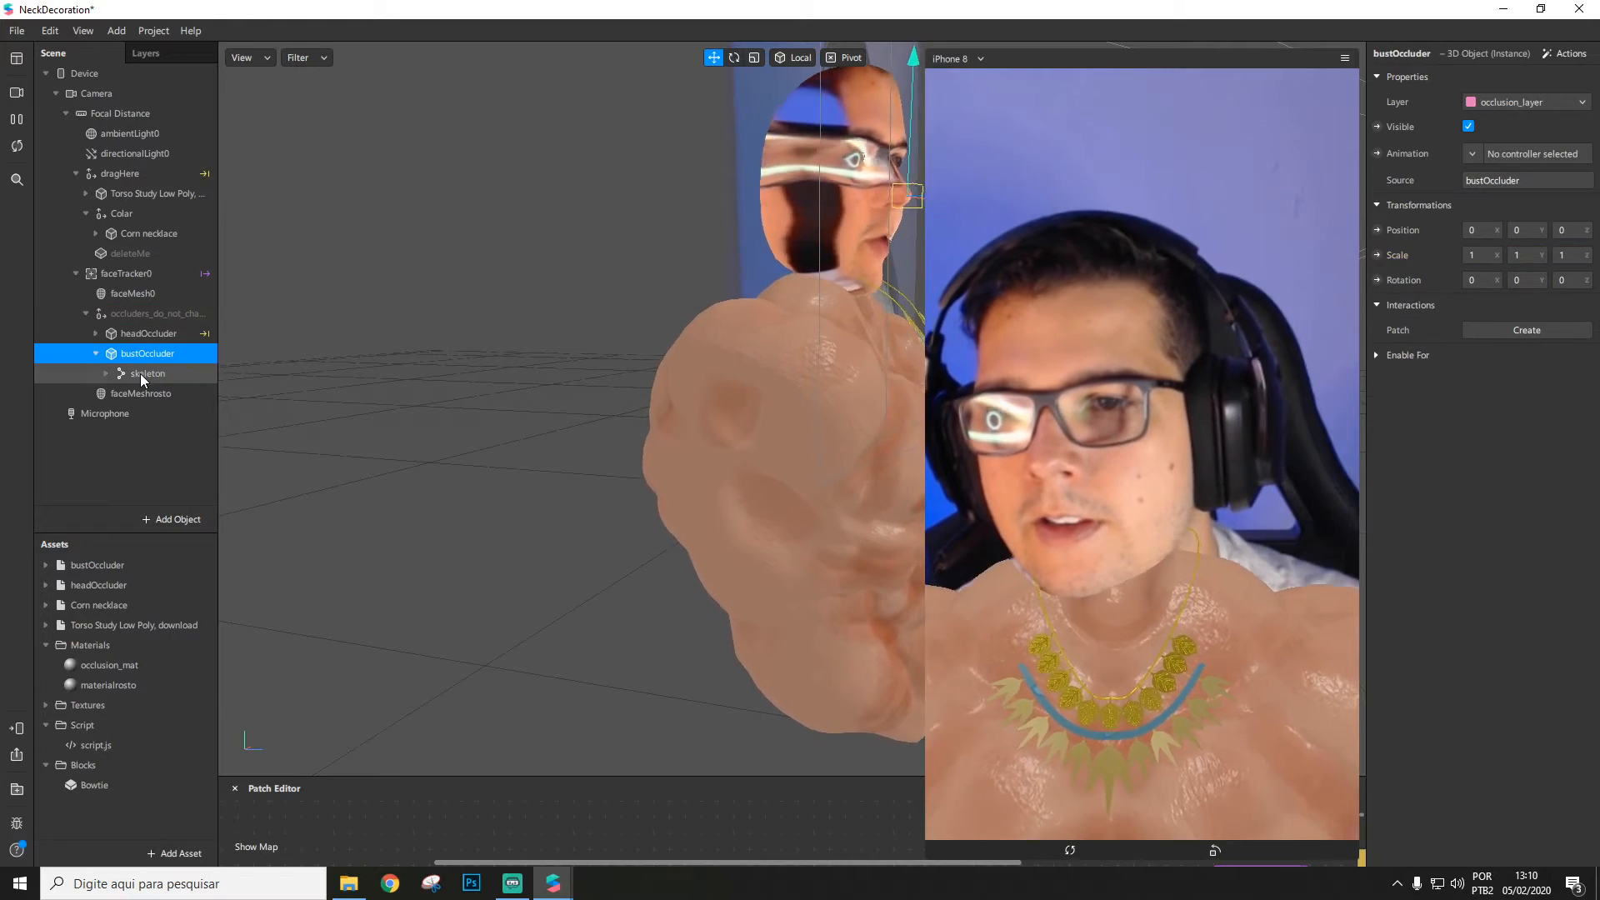
pyautogui.click(146, 393)
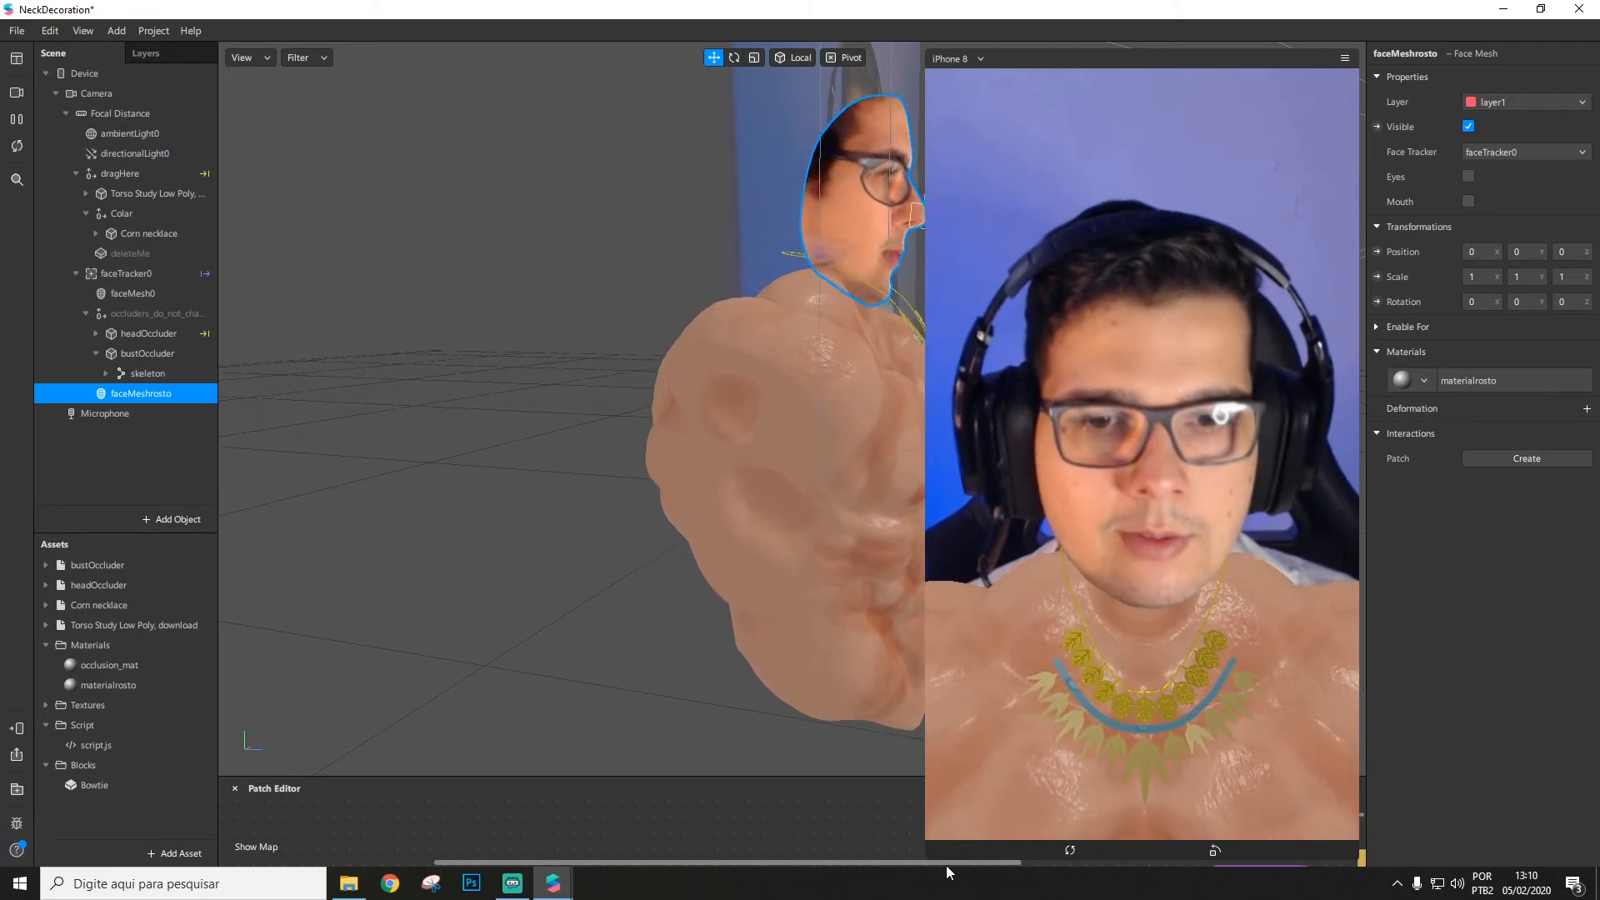
pyautogui.moveTo(931, 852)
pyautogui.mouseDown()
pyautogui.moveTo(955, 811)
pyautogui.moveTo(933, 839)
pyautogui.moveTo(944, 829)
pyautogui.mouseUp()
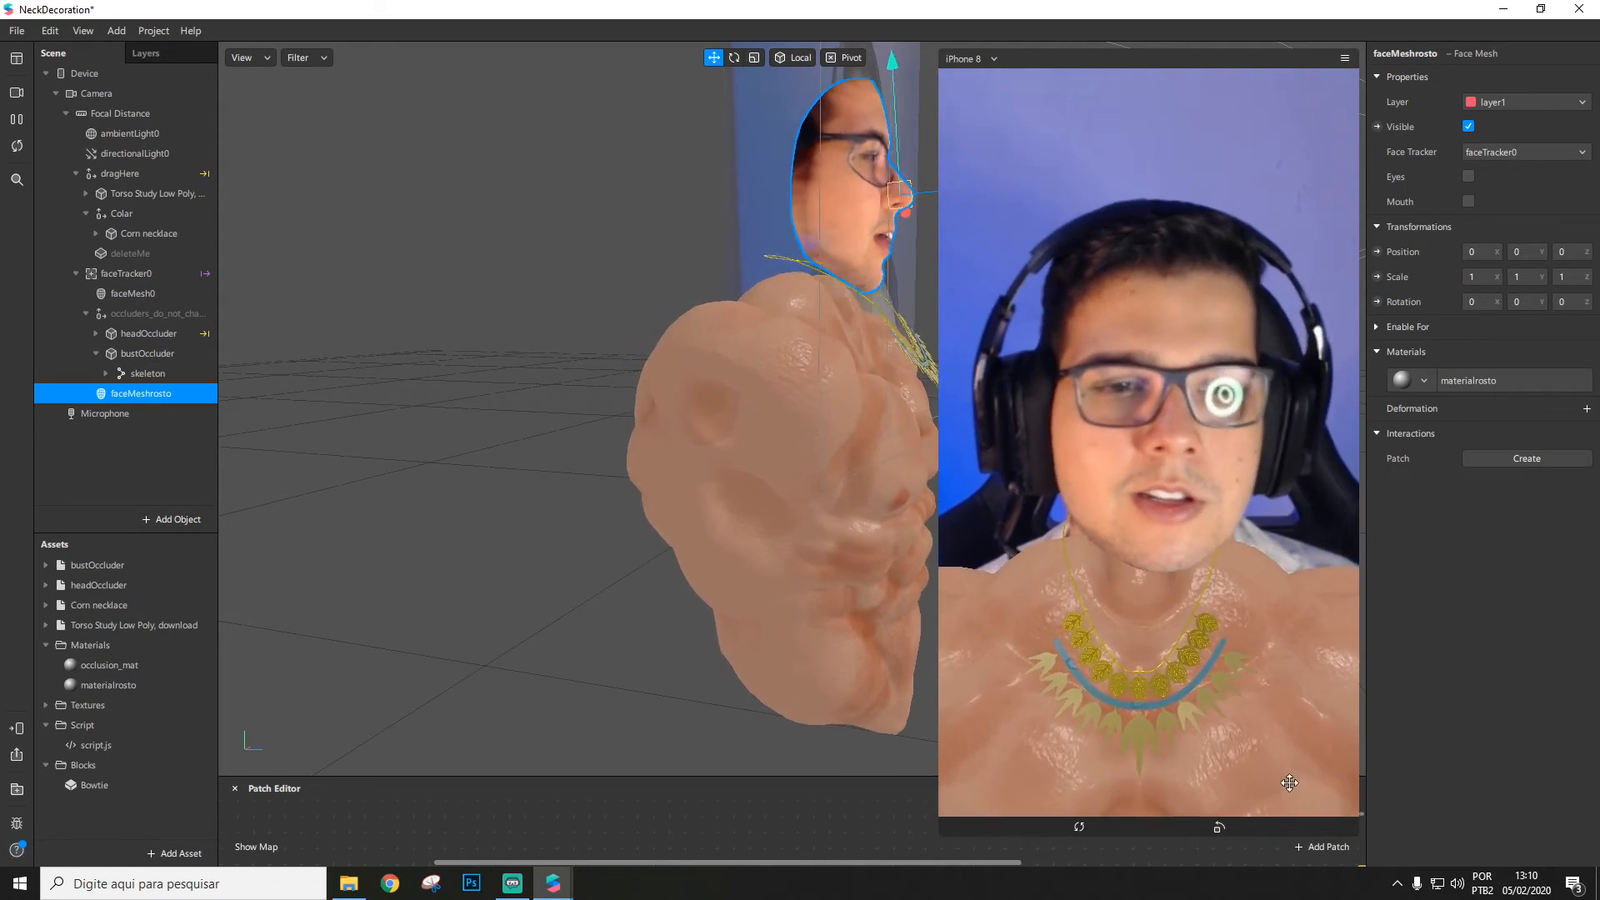
pyautogui.moveTo(895, 403); pyautogui.dragTo(822, 482, button='right')
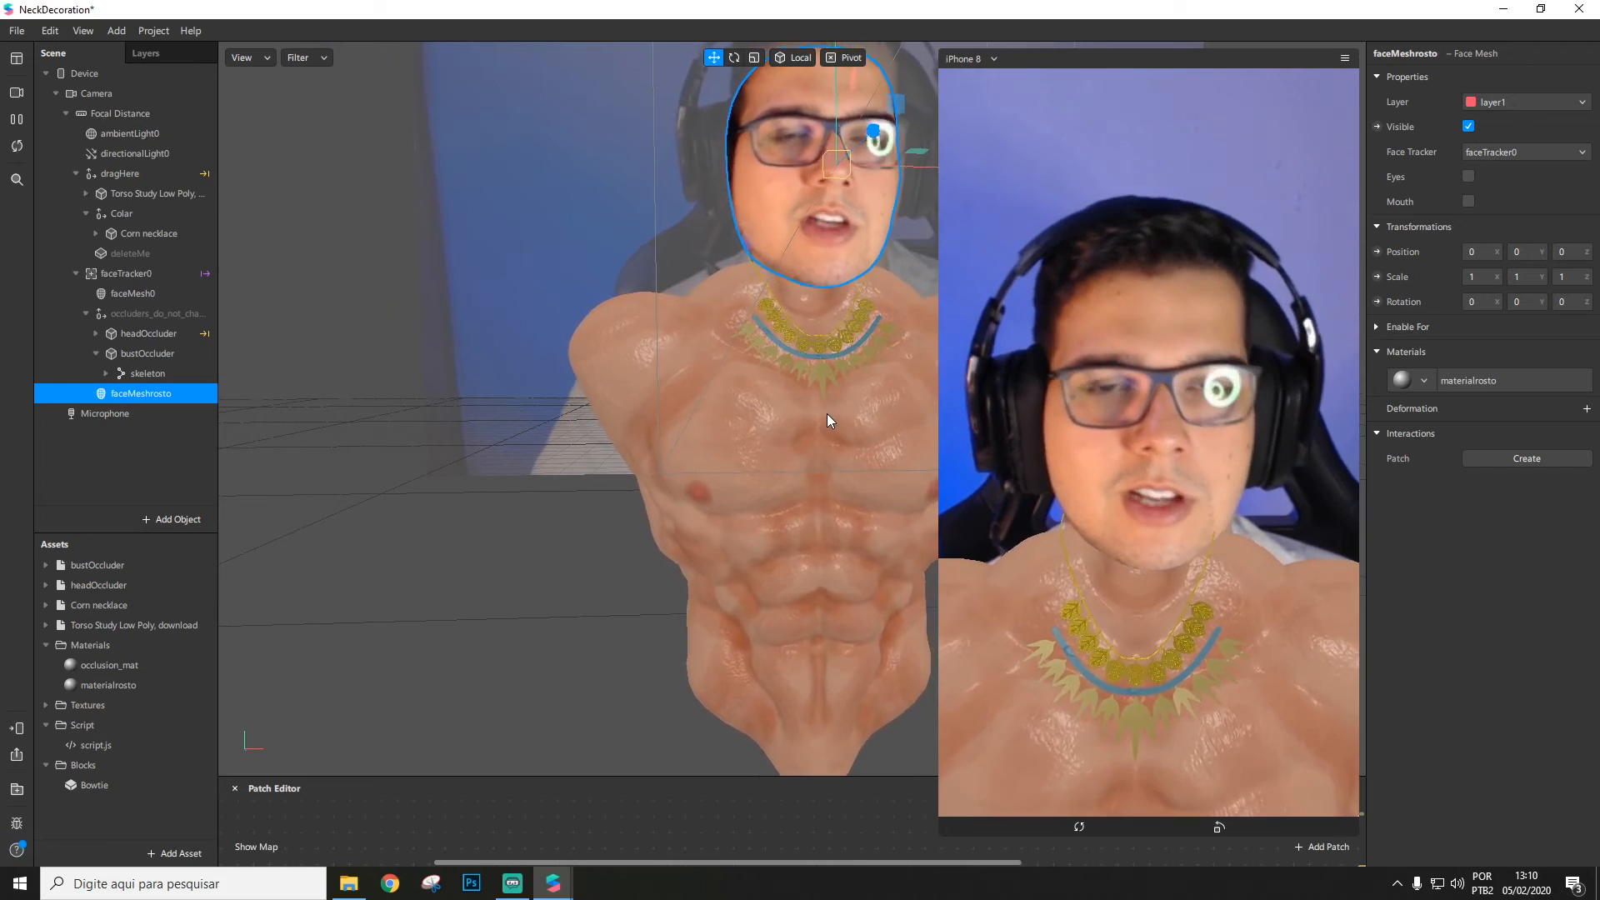
pyautogui.scroll(2, 827, 414)
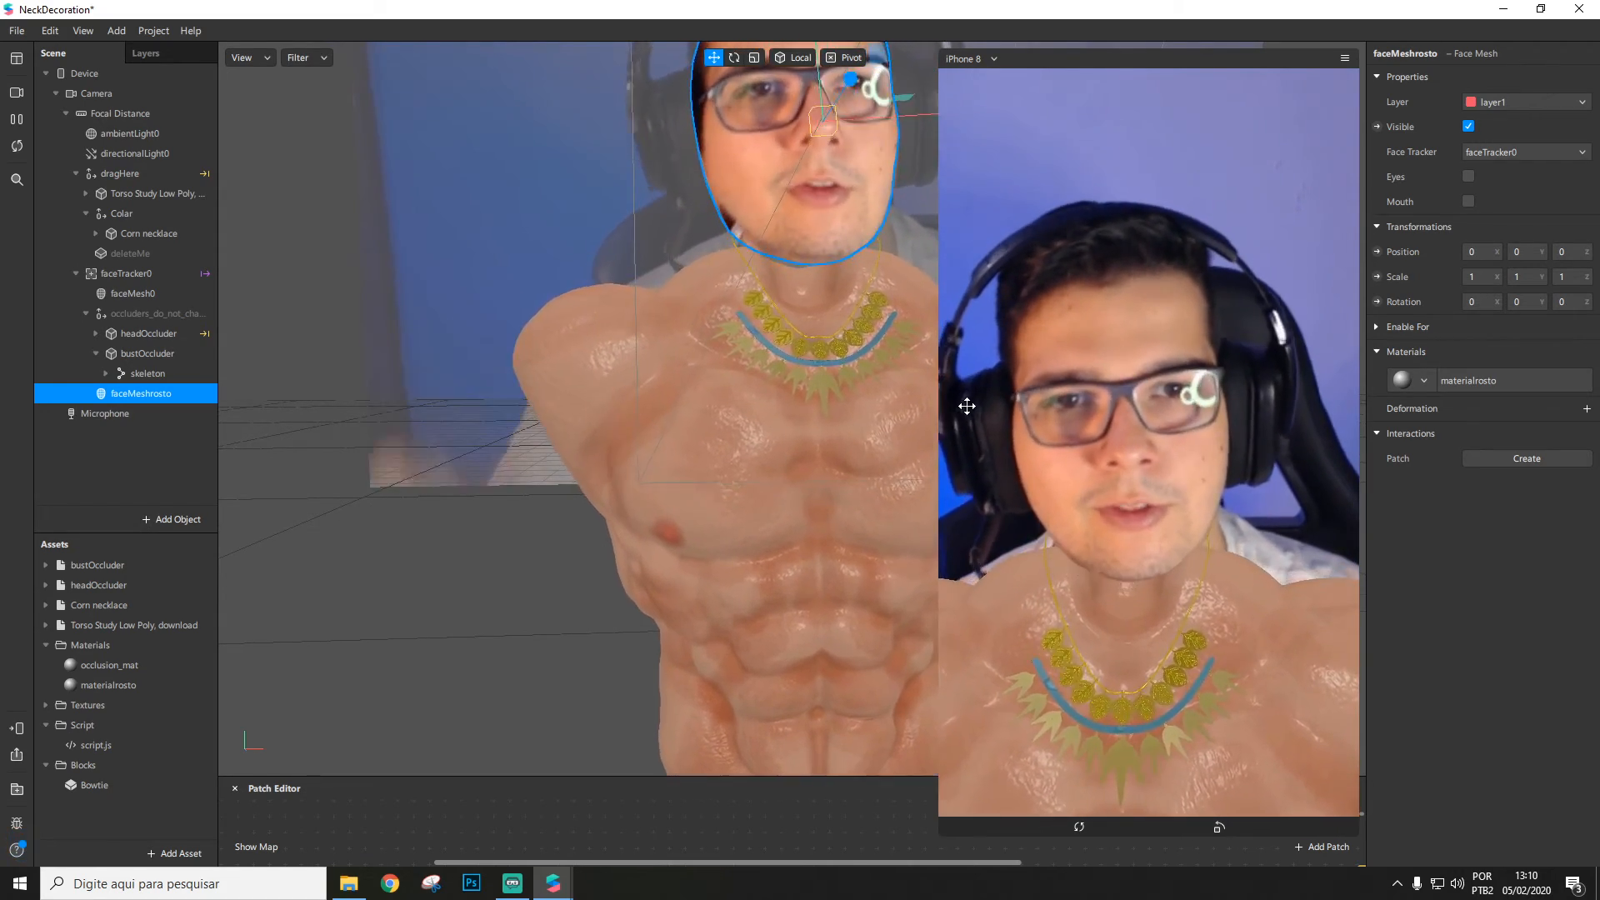